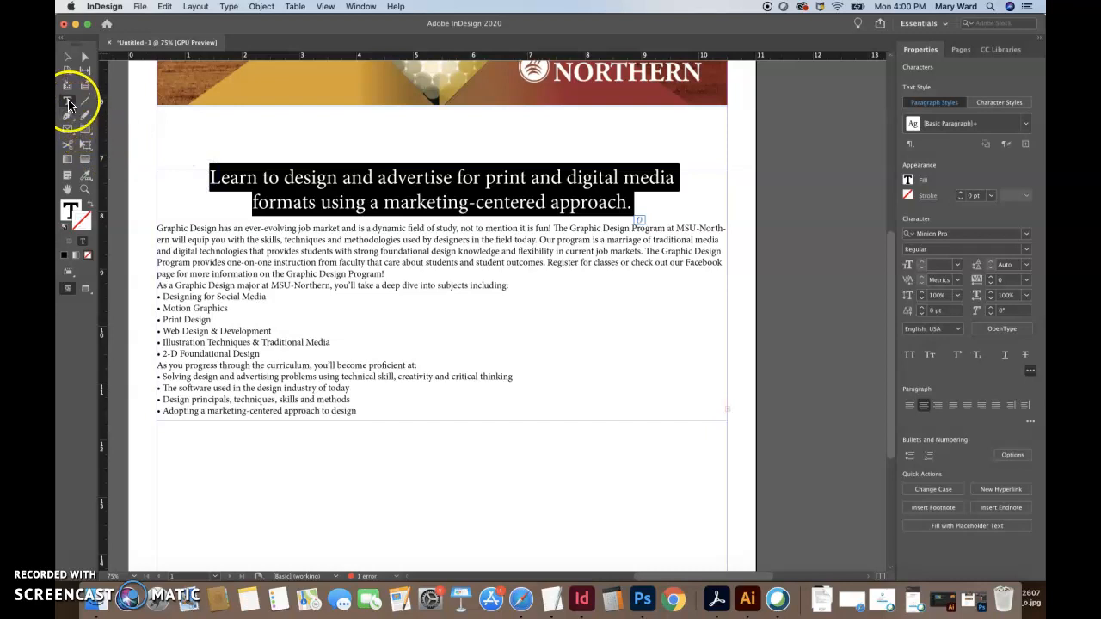
# Step: Try leading values of 8 pt, 11 pt and 14 pt on the selected two-line heading
pyautogui.click(68, 102)
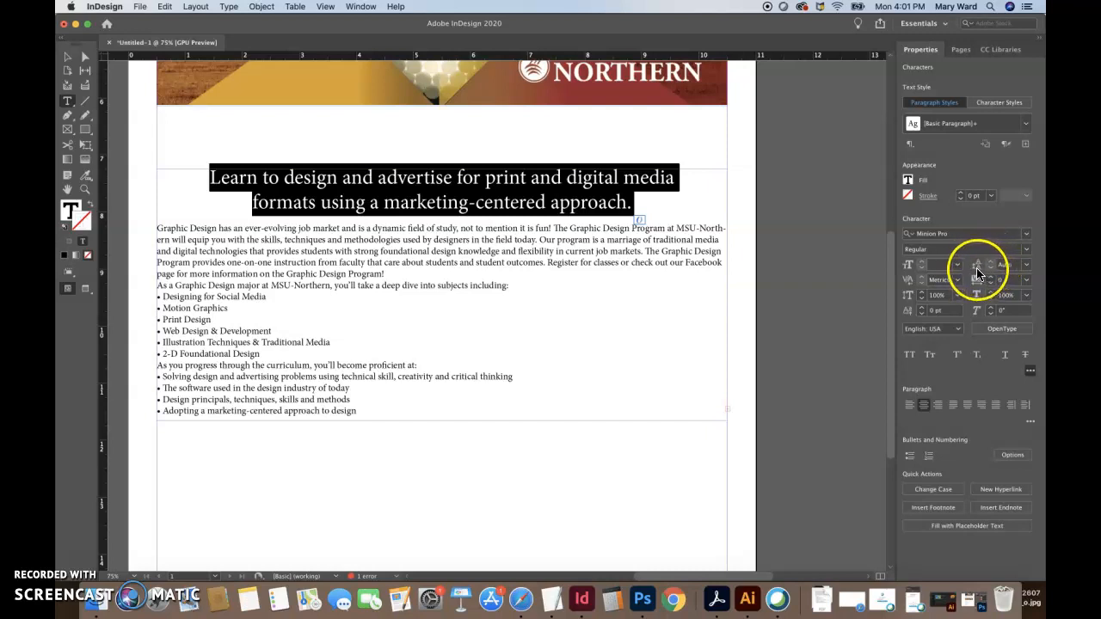
pyautogui.click(1025, 266)
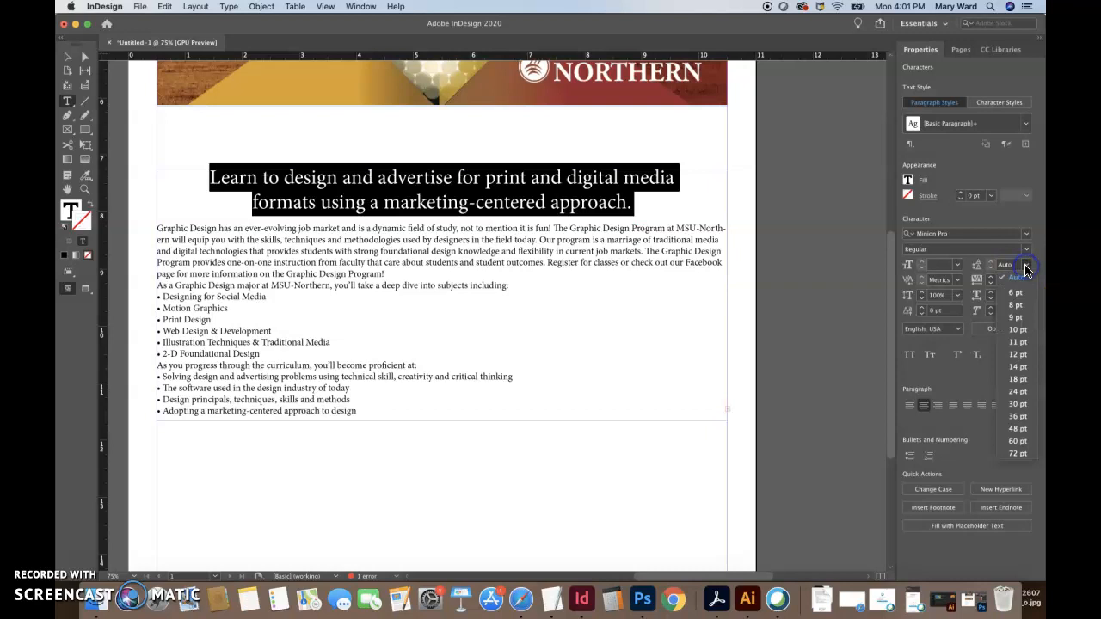
pyautogui.click(1022, 306)
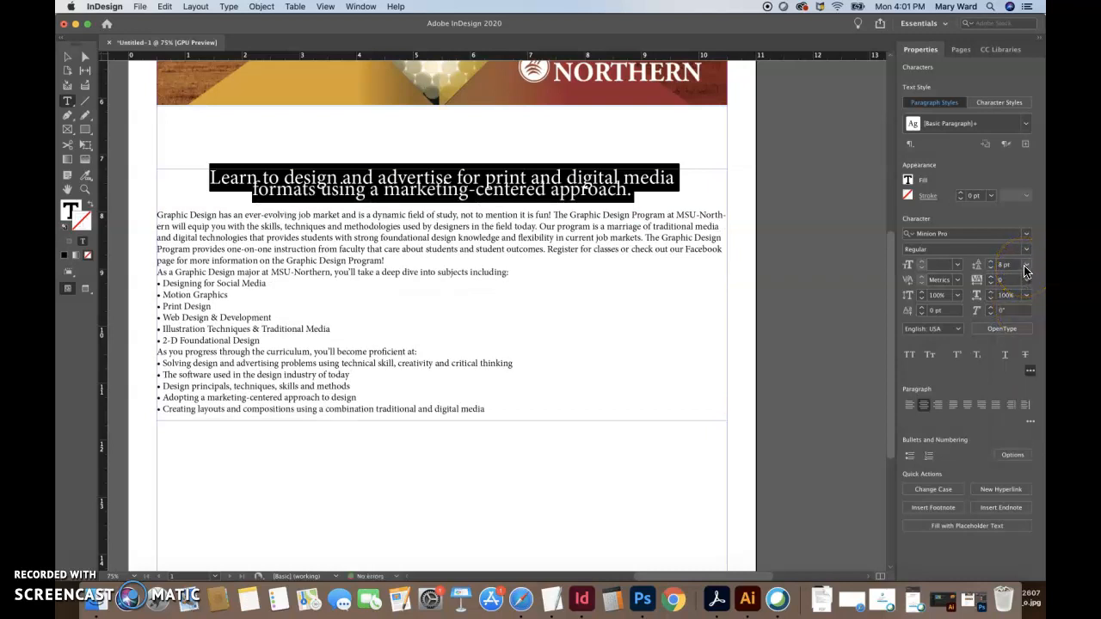
pyautogui.click(1025, 267)
pyautogui.click(1021, 348)
pyautogui.click(1025, 264)
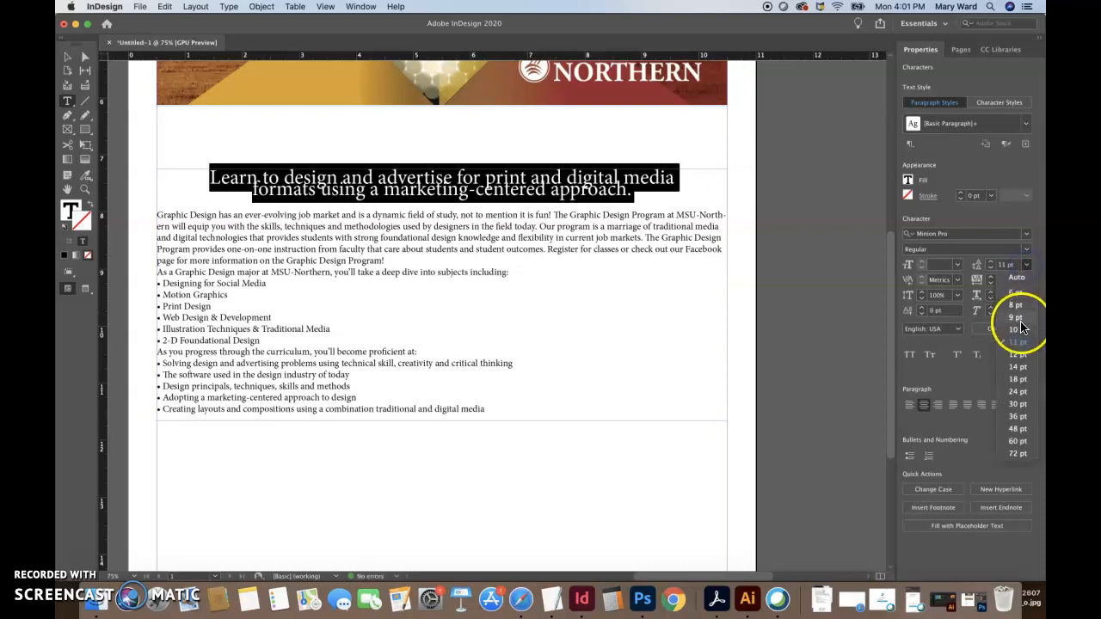
pyautogui.click(1021, 367)
# Step: Increase the leading of the selected two-line heading to 36 pt
pyautogui.click(990, 265)
pyautogui.click(990, 264)
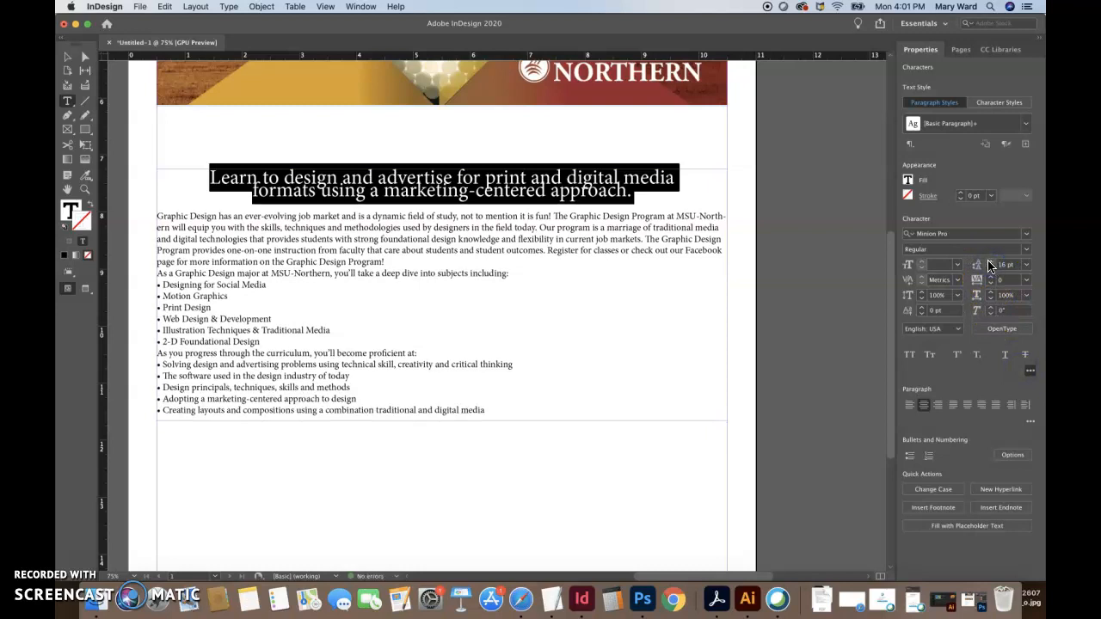
pyautogui.click(991, 265)
pyautogui.click(991, 265)
pyautogui.click(990, 265)
pyautogui.click(990, 264)
pyautogui.click(991, 265)
pyautogui.click(990, 265)
pyautogui.click(990, 265)
pyautogui.click(990, 265)
pyautogui.click(991, 265)
pyautogui.click(990, 265)
pyautogui.click(990, 265)
pyautogui.click(991, 264)
pyautogui.click(990, 265)
pyautogui.click(990, 265)
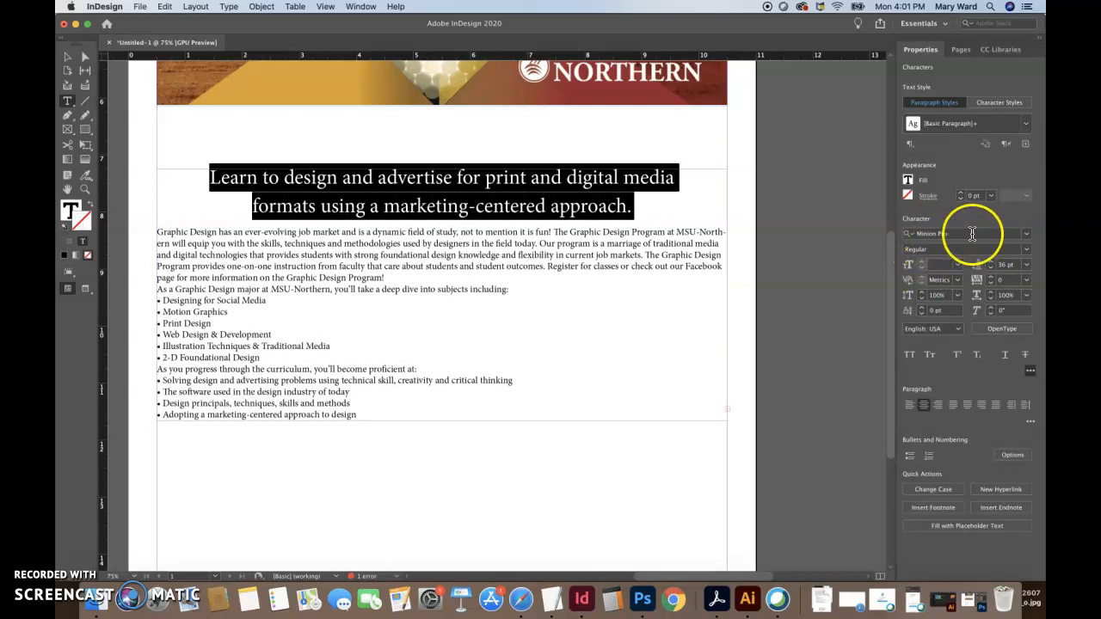
# Step: Try the Black Jack font on the heading and compare it with the lettering in the banner image
pyautogui.click(1027, 234)
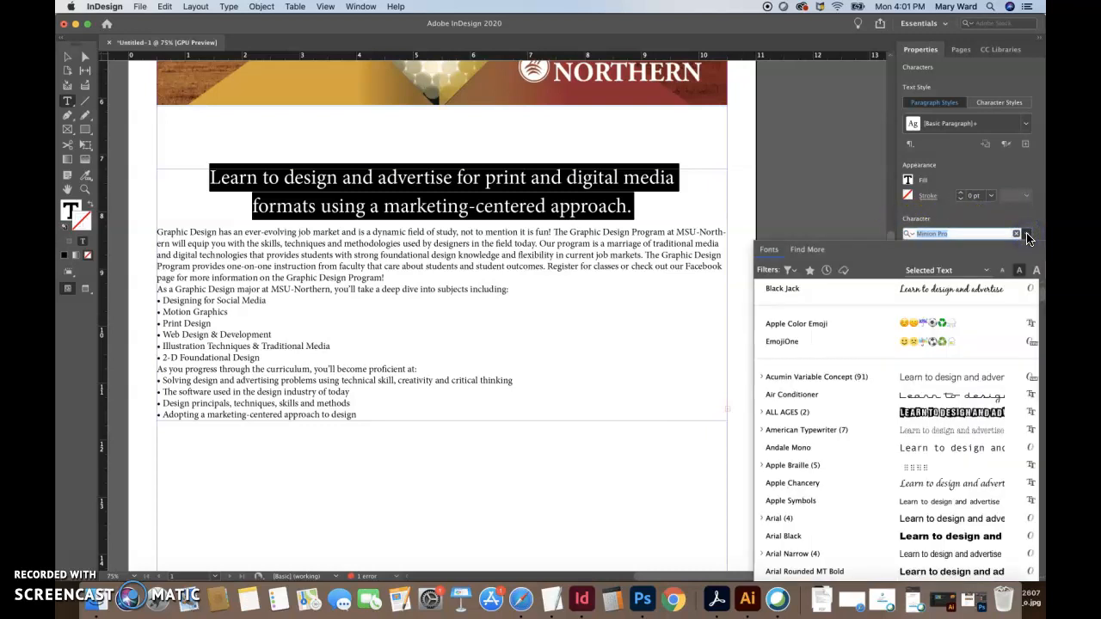
pyautogui.click(780, 293)
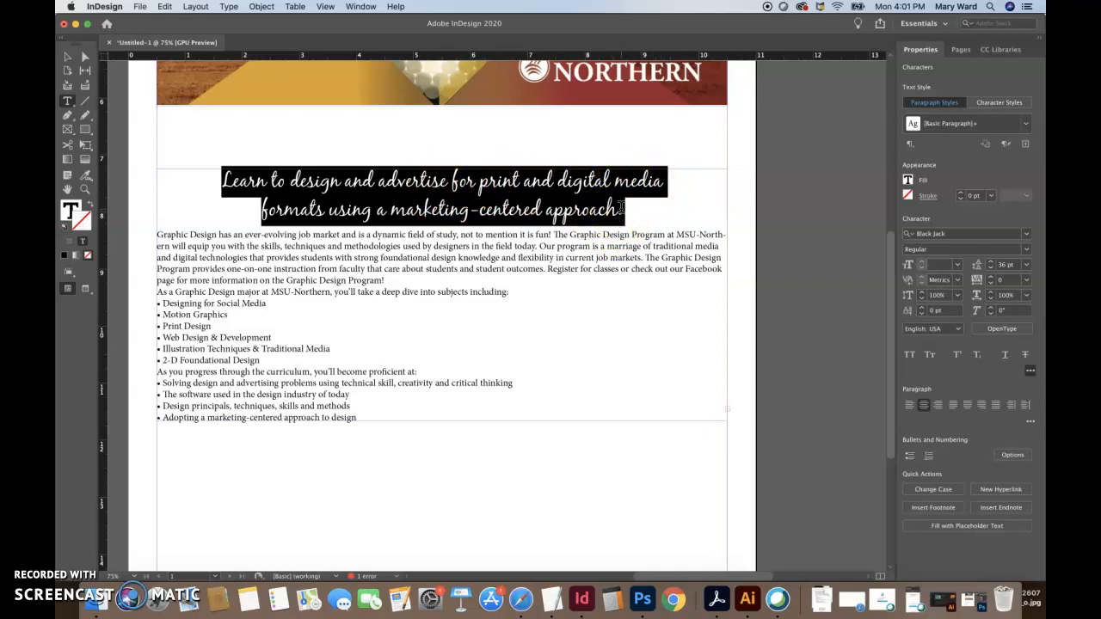
pyautogui.scroll(6, 616, 207)
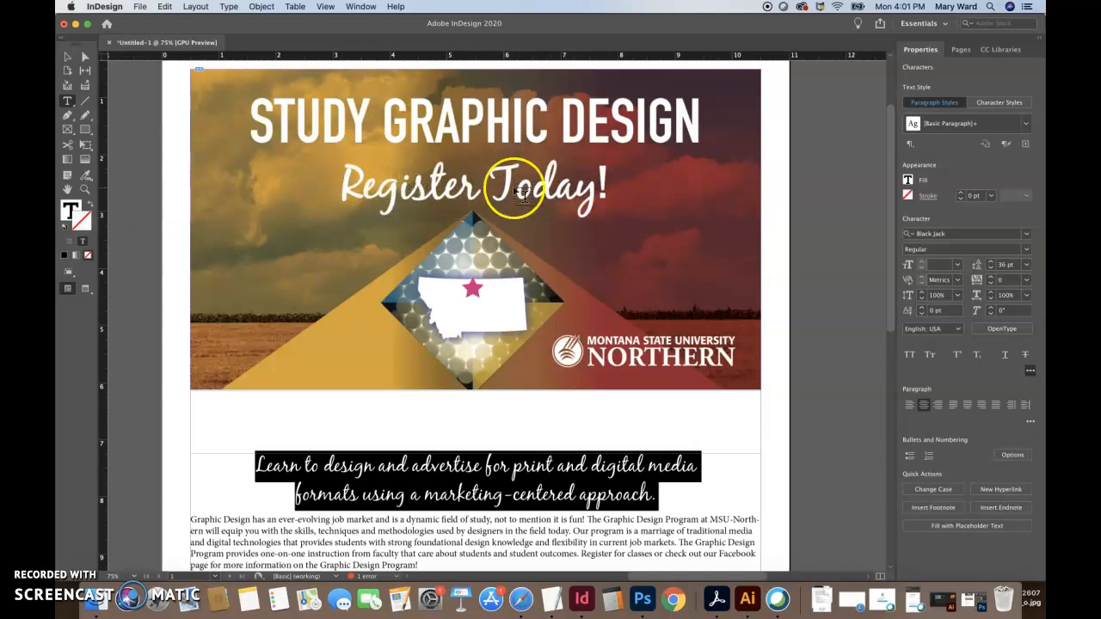
pyautogui.scroll(-5, 648, 411)
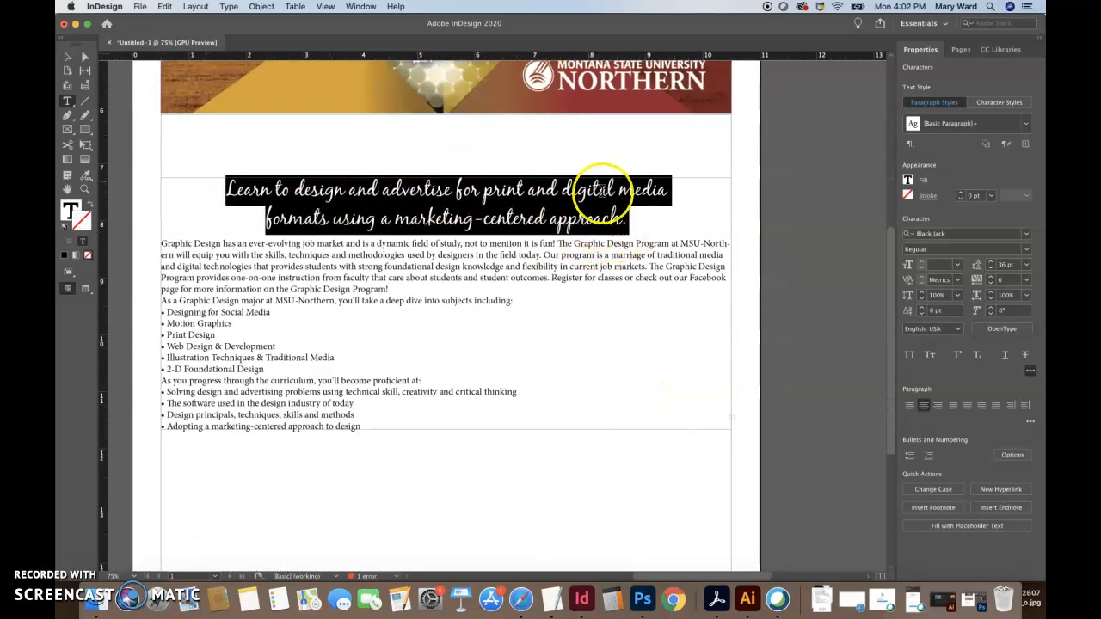
pyautogui.click(1029, 235)
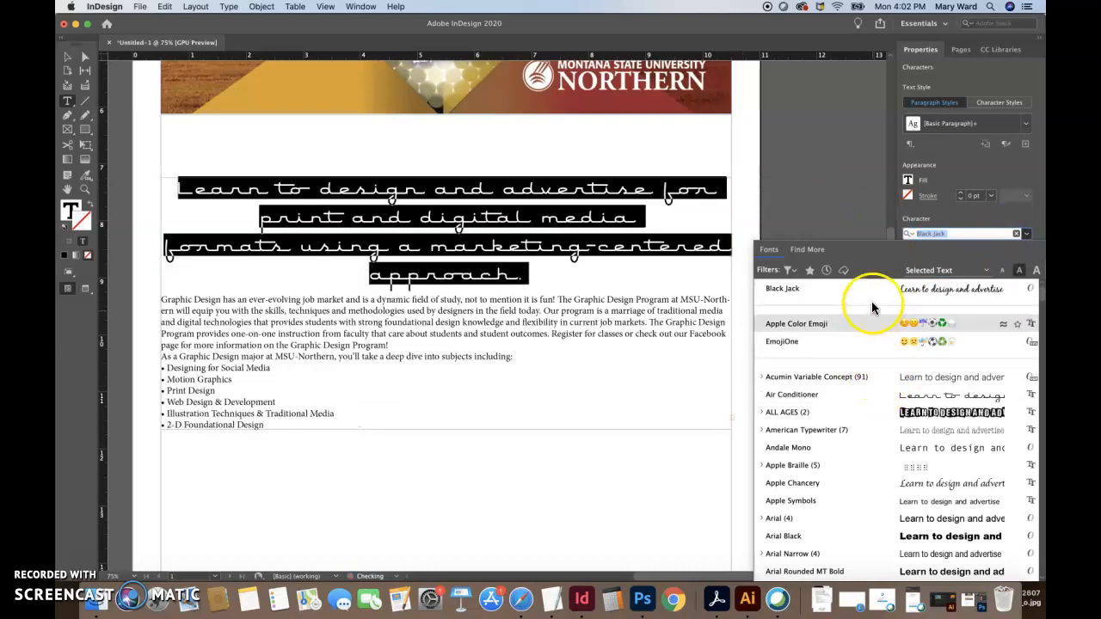
pyautogui.write('din')
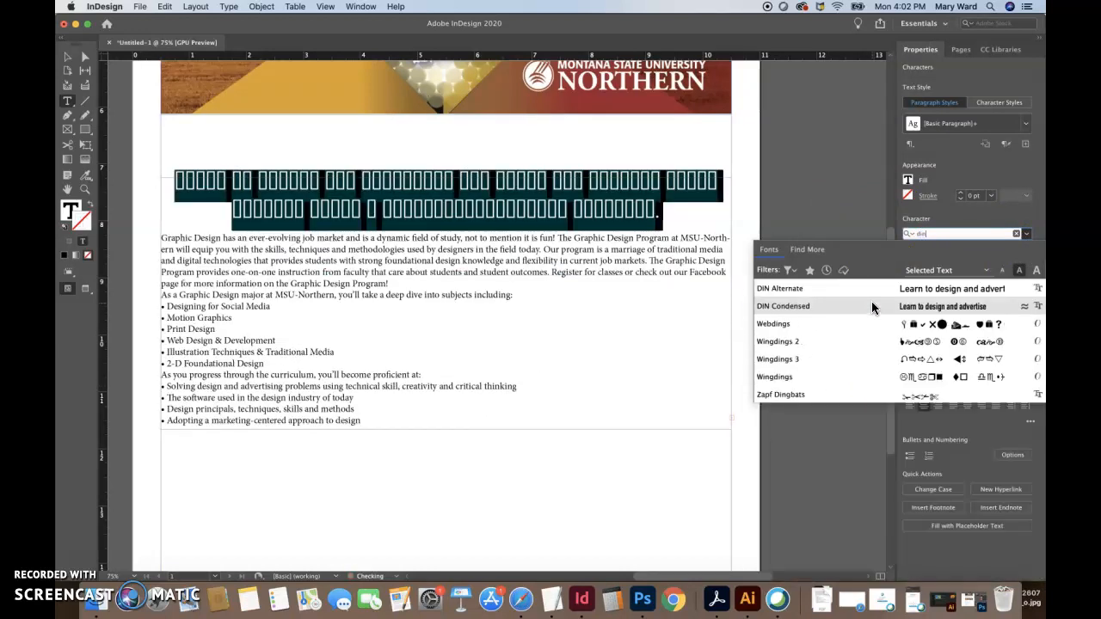
pyautogui.click(1027, 234)
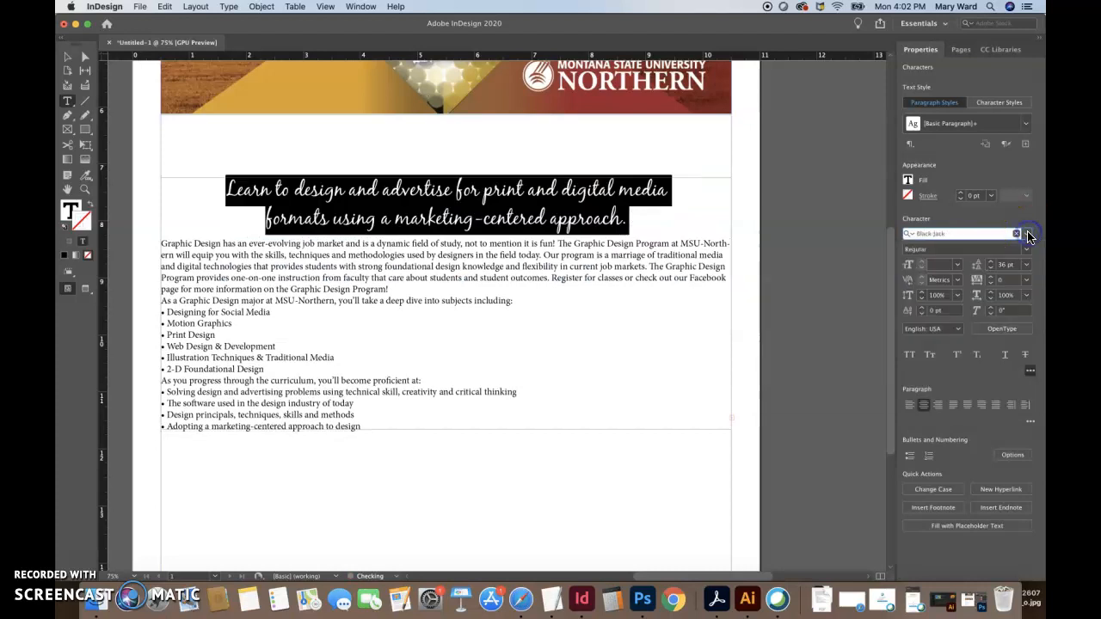
# Step: Change the heading's font to Arial Narrow and set its style to Bold
pyautogui.click(1026, 235)
pyautogui.scroll(-5, 877, 404)
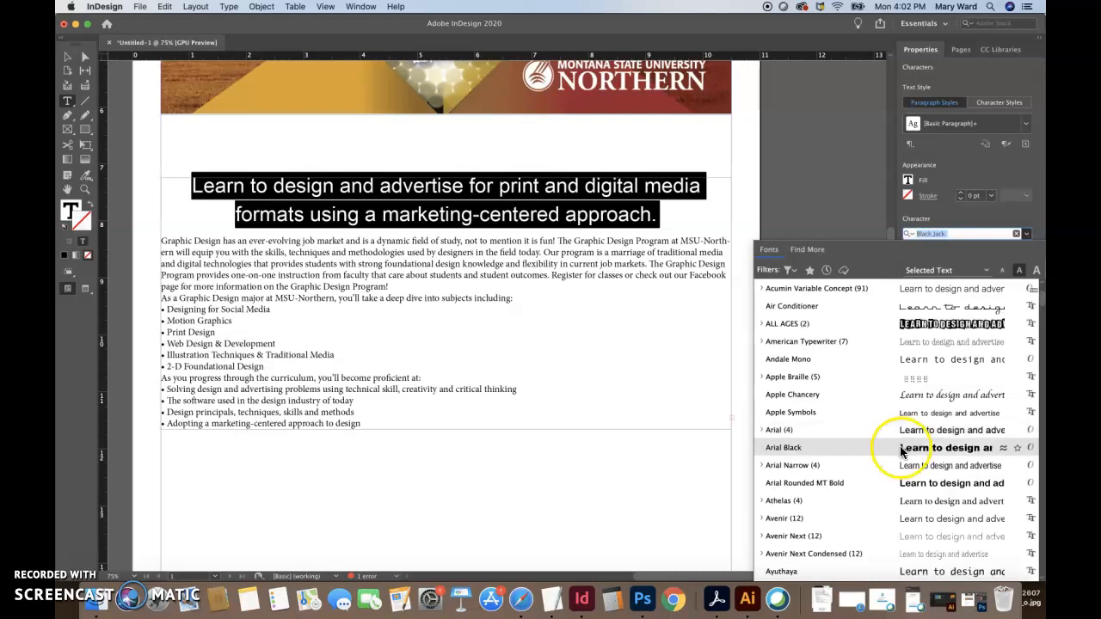
pyautogui.click(919, 469)
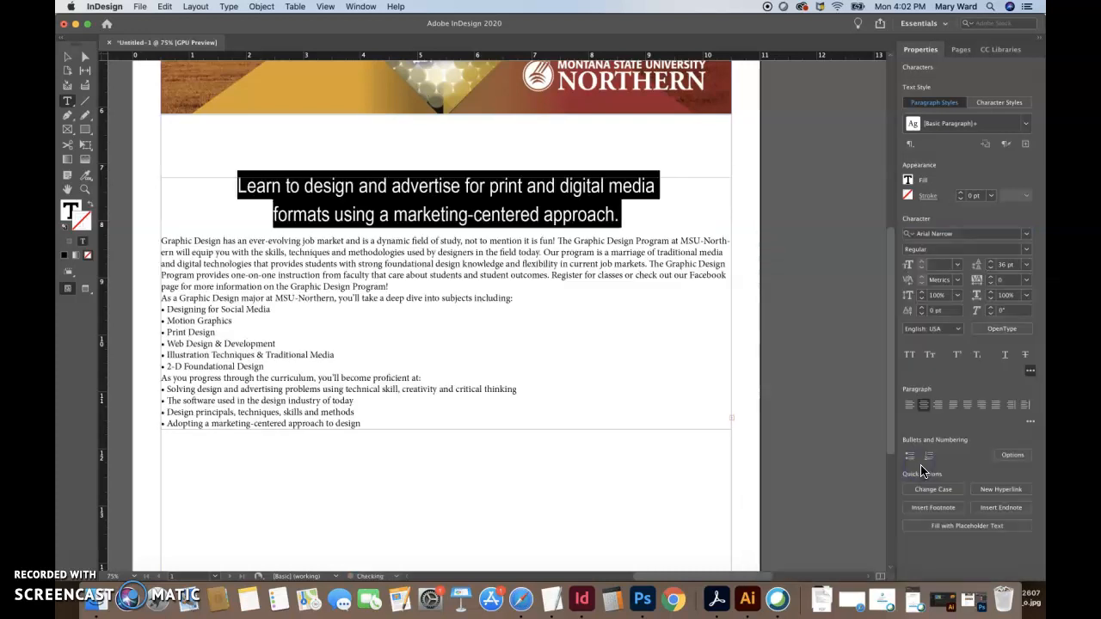
pyautogui.click(952, 254)
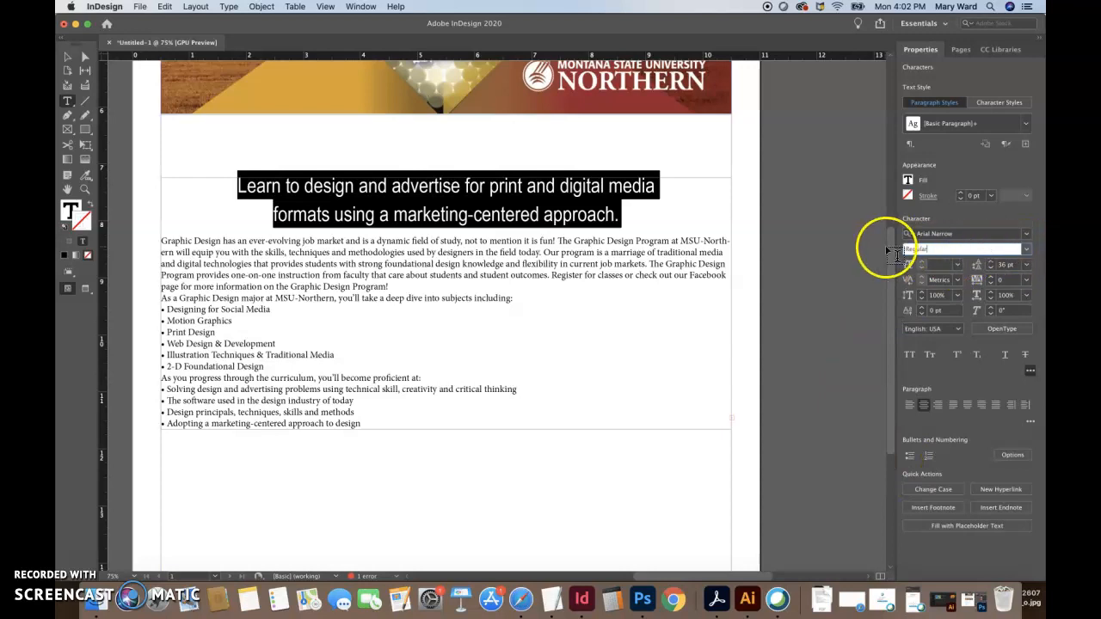
pyautogui.click(1024, 251)
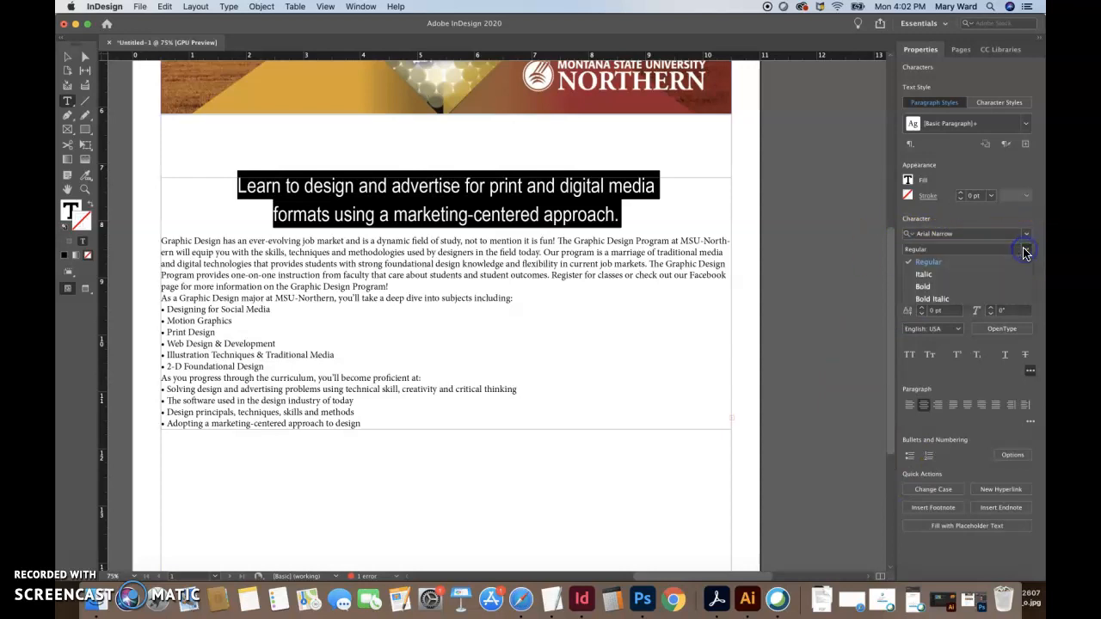
pyautogui.click(1035, 248)
pyautogui.click(1032, 249)
pyautogui.click(956, 287)
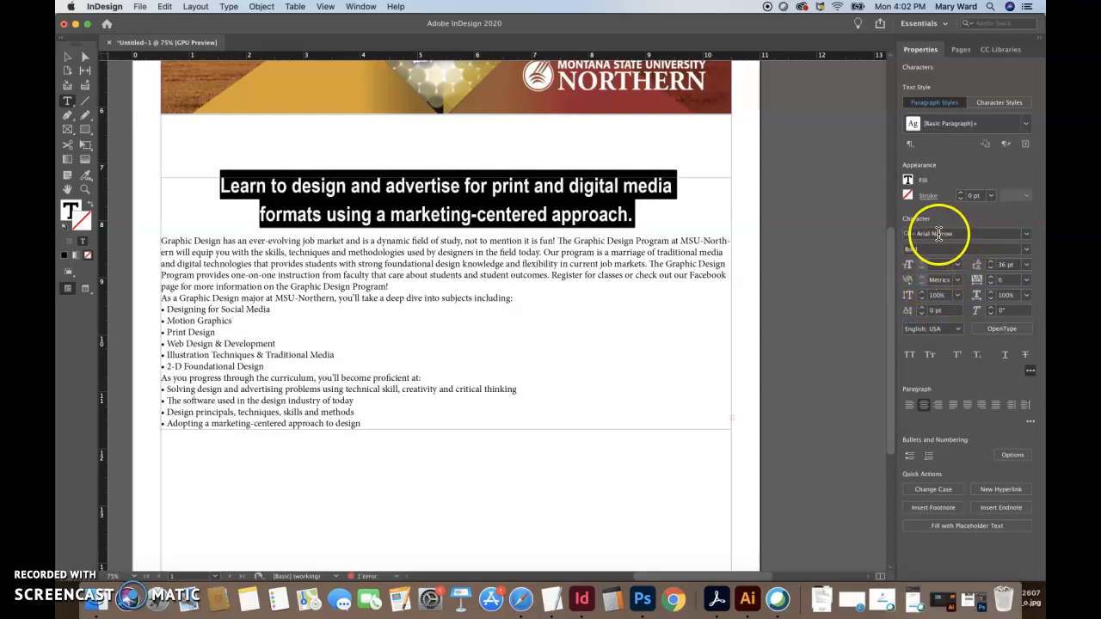
# Step: Look through the additional Adobe Fonts available for activation and the font classification filters, without choosing a font
pyautogui.click(1023, 236)
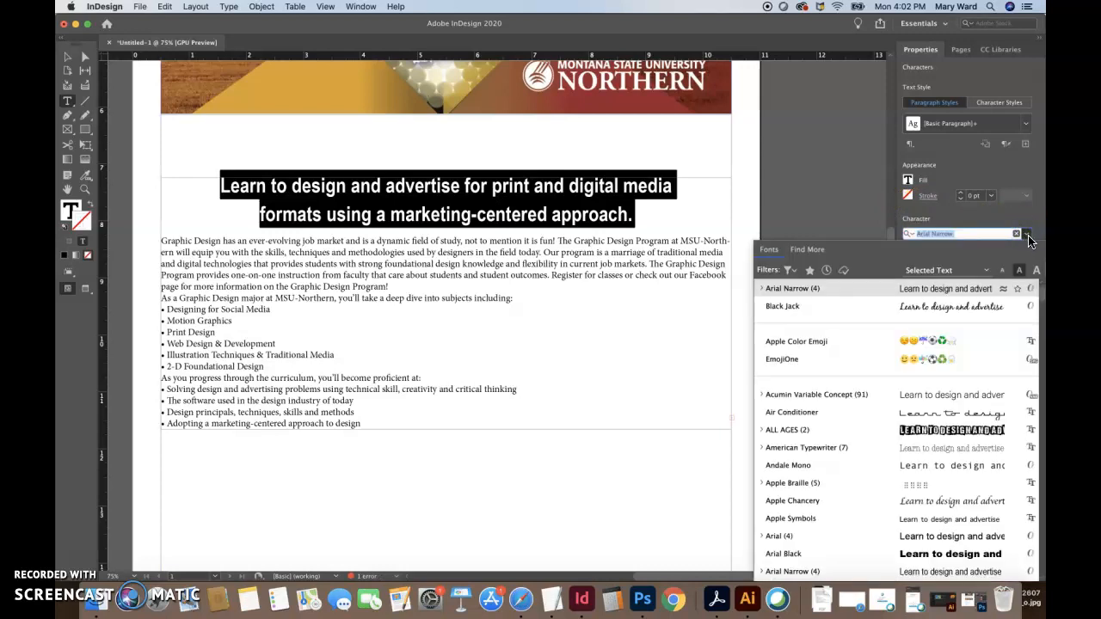
pyautogui.click(843, 270)
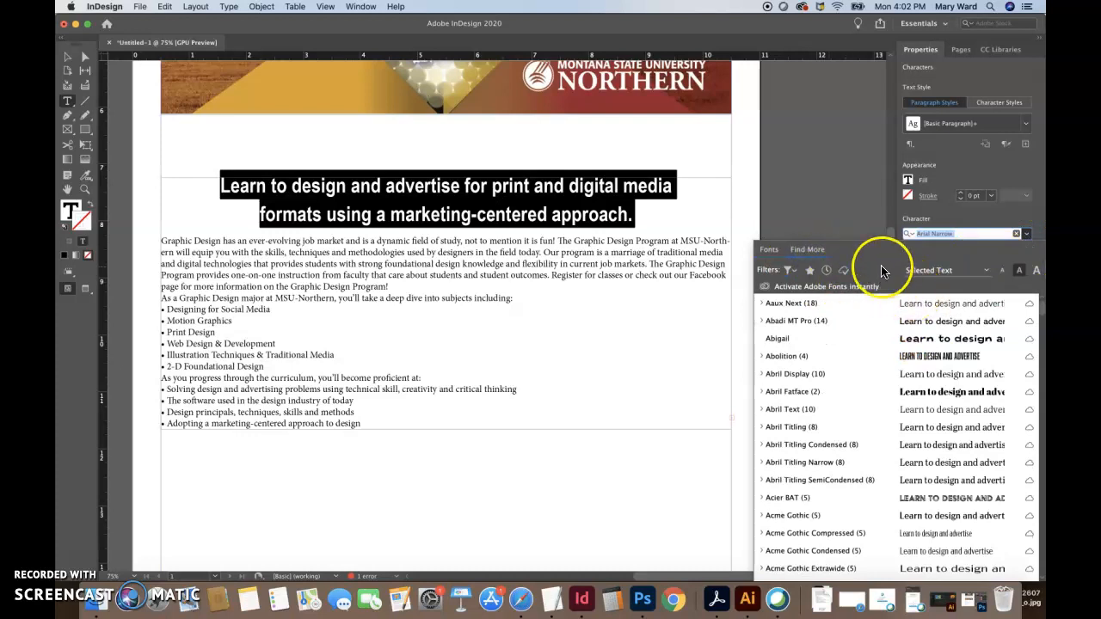
pyautogui.click(790, 270)
pyautogui.click(776, 329)
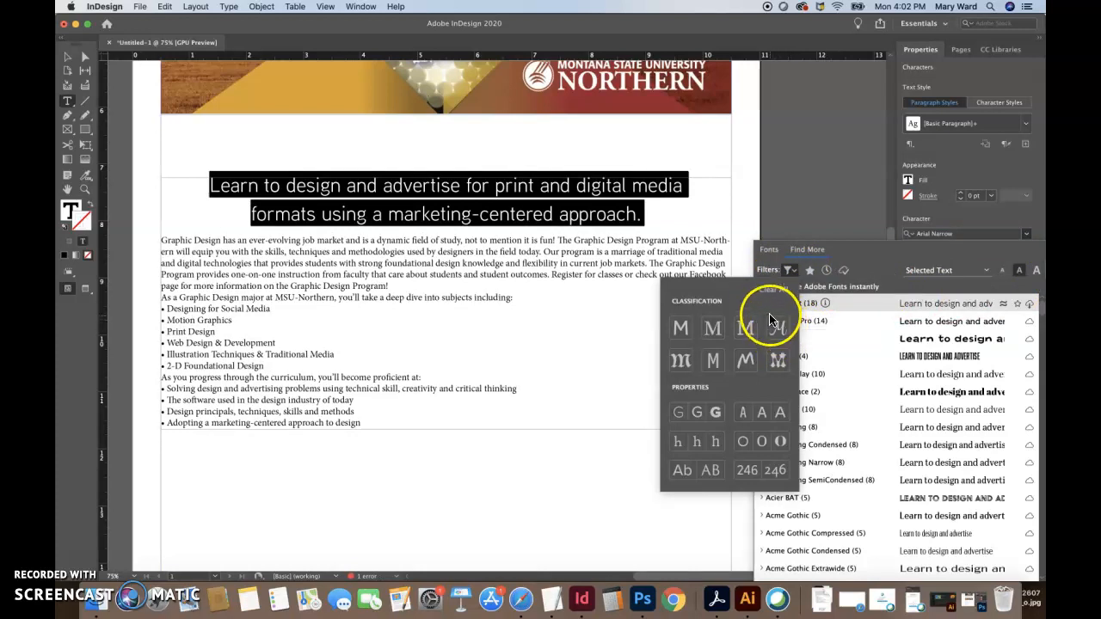
pyautogui.click(792, 270)
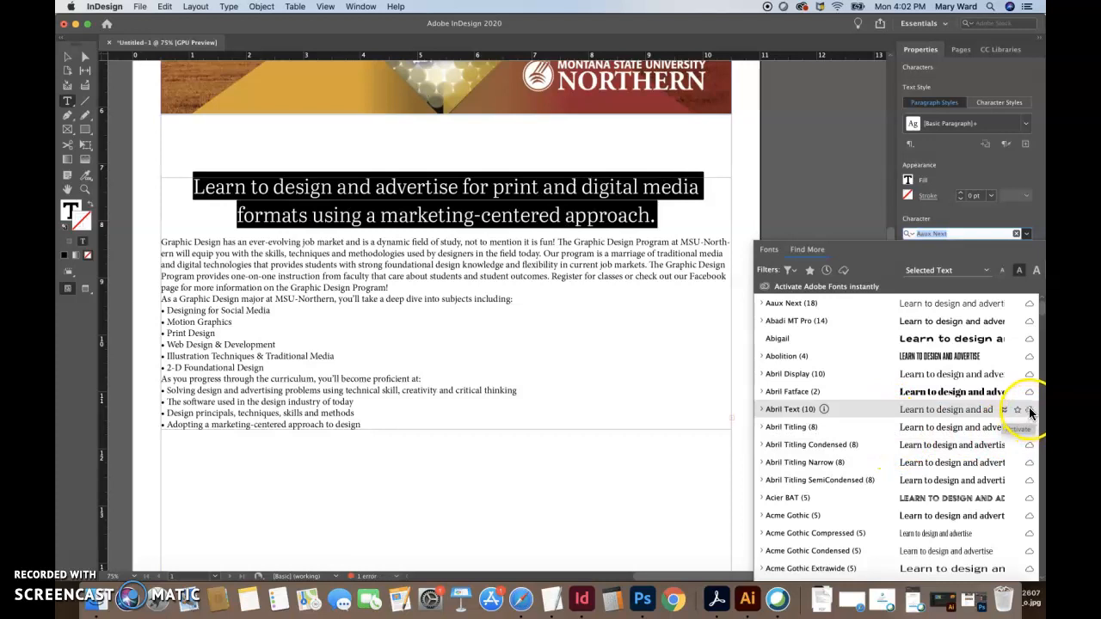
pyautogui.click(950, 216)
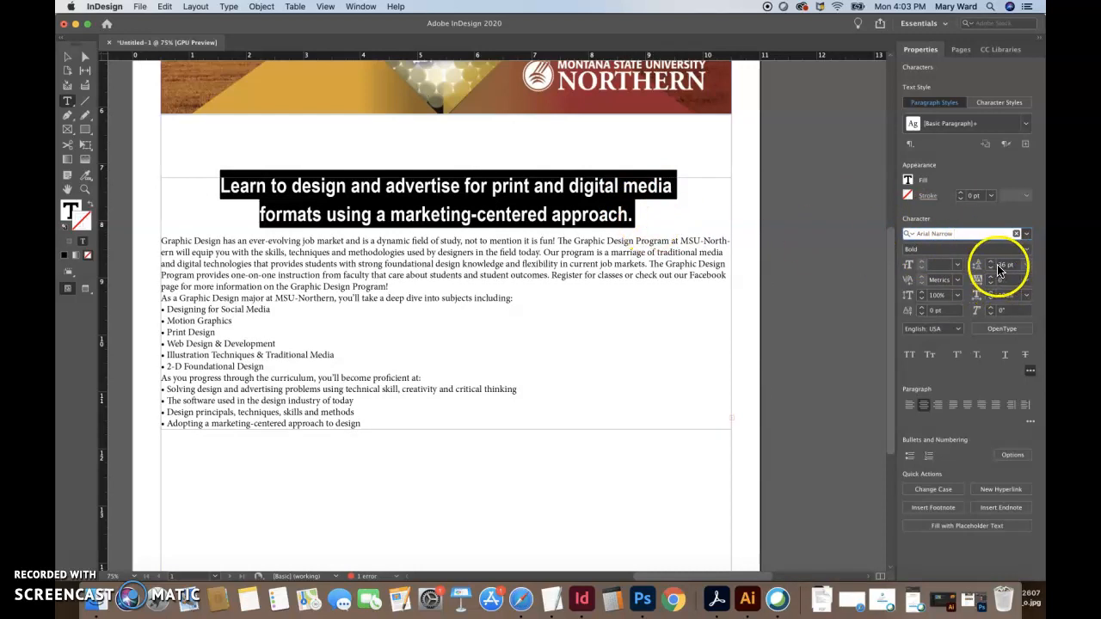
# Step: Set the heading's font size to 29 pt
pyautogui.click(956, 264)
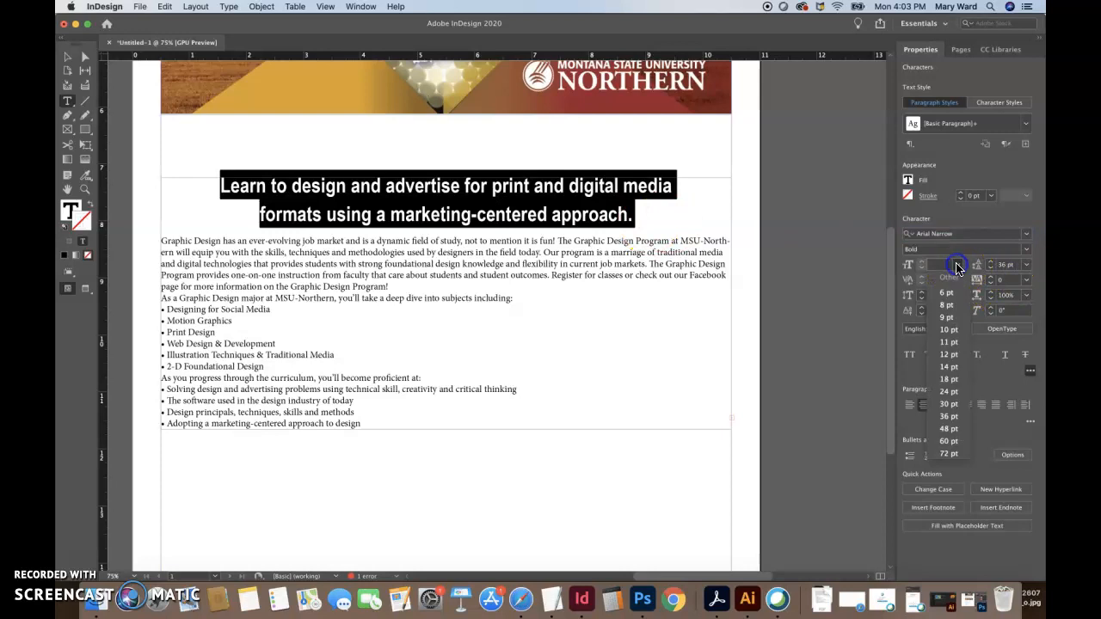
pyautogui.click(946, 380)
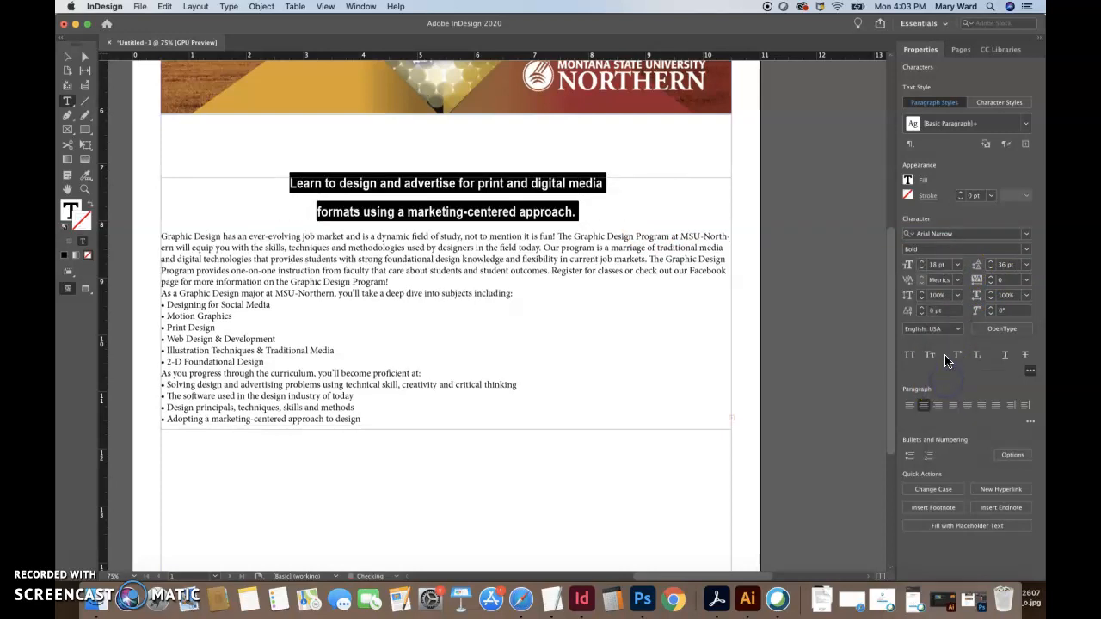
pyautogui.click(922, 265)
pyautogui.click(922, 266)
pyautogui.click(922, 266)
pyautogui.click(921, 266)
pyautogui.click(922, 265)
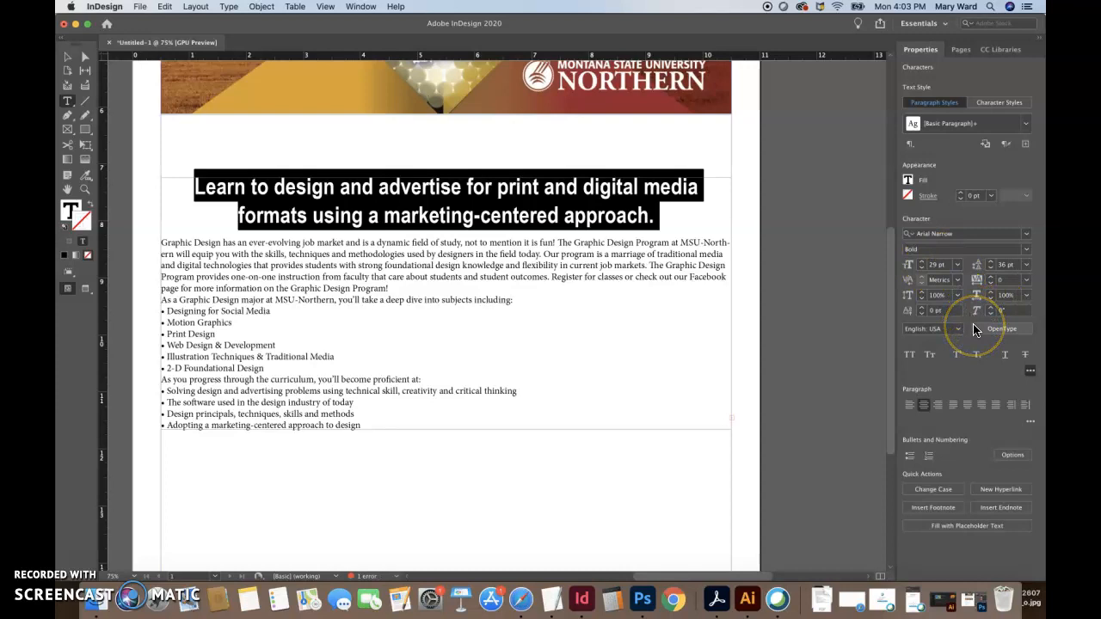
# Step: Select all visible body text below the heading, from the first paragraph through the last bulleted line
pyautogui.click(339, 287)
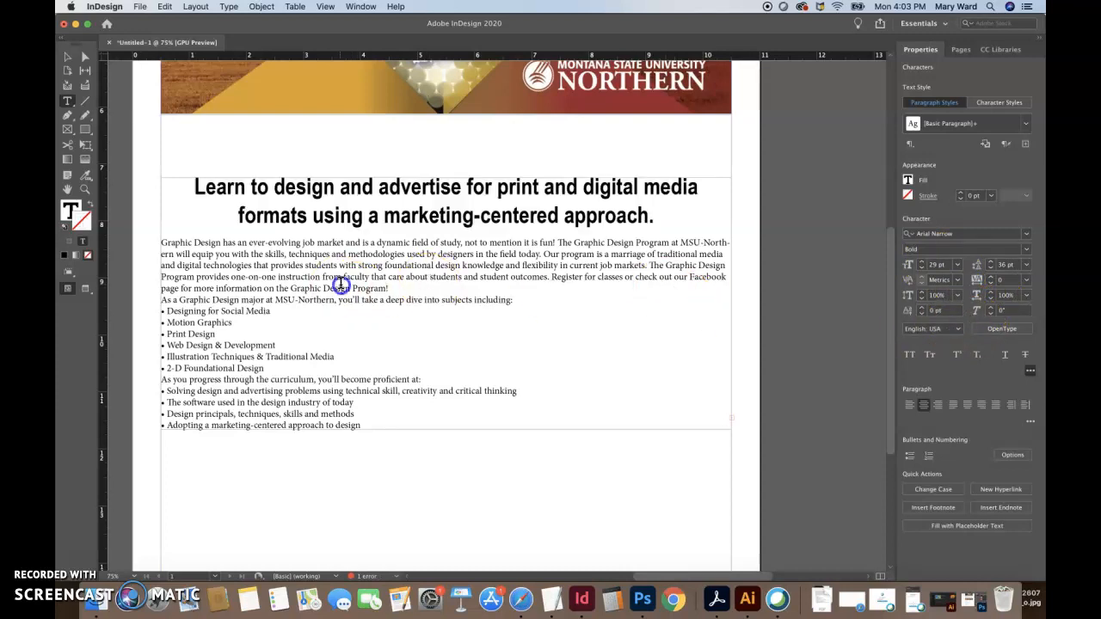
pyautogui.moveTo(162, 243); pyautogui.dragTo(383, 421)
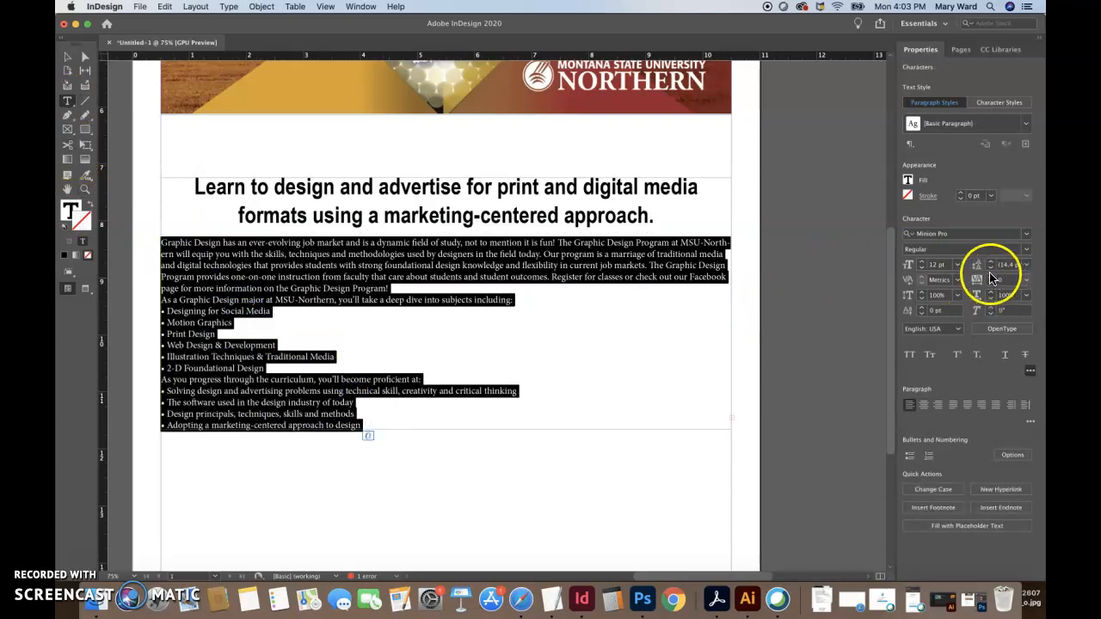
pyautogui.click(1025, 234)
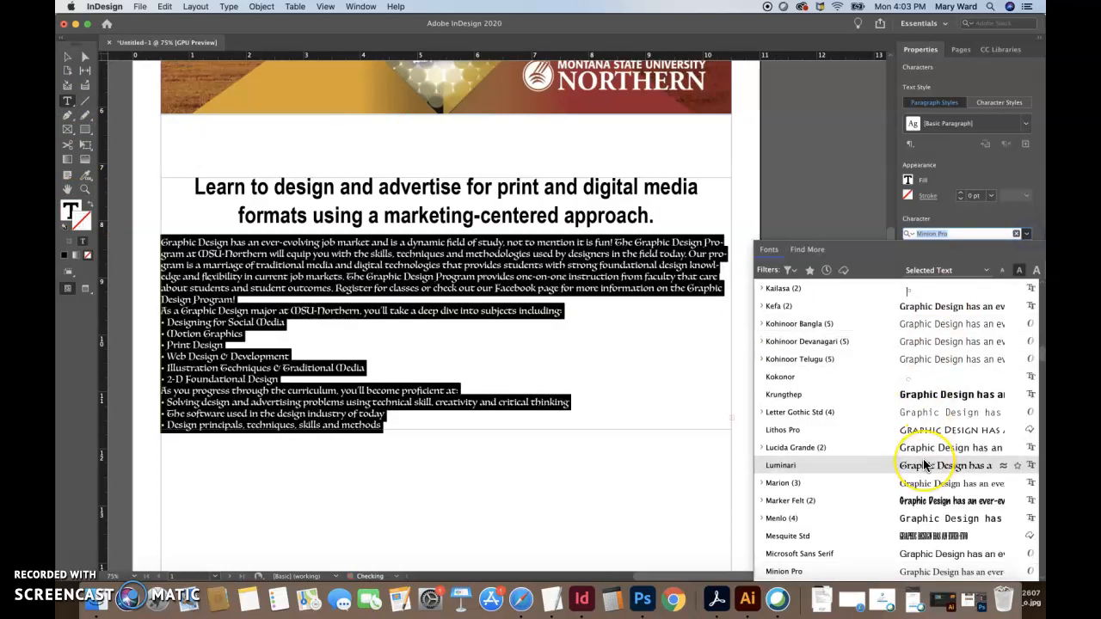
pyautogui.scroll(-3, 924, 465)
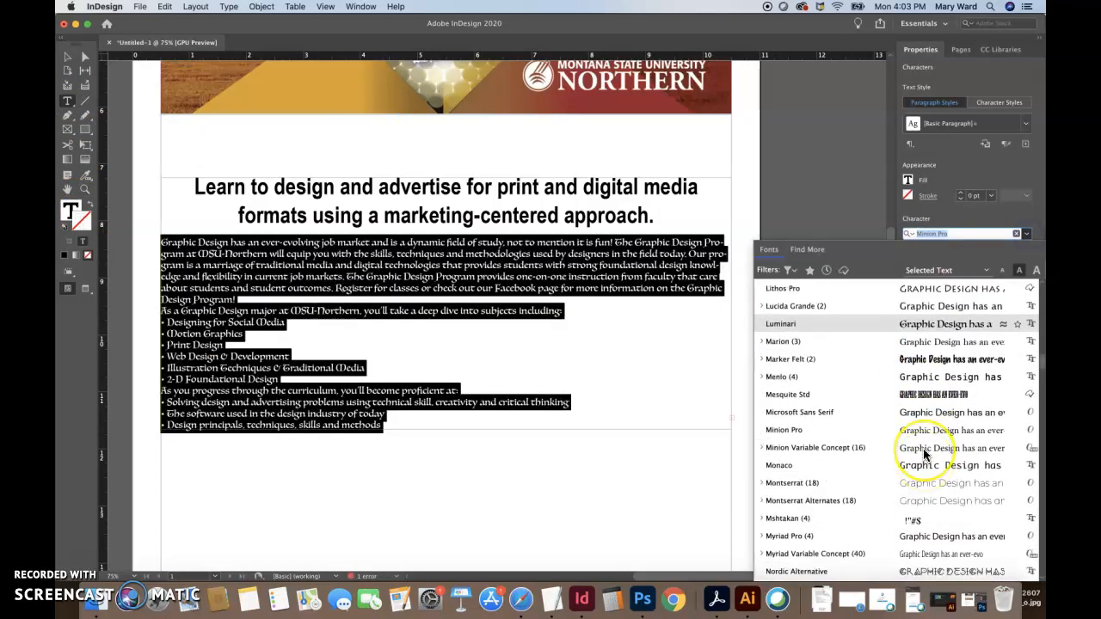
pyautogui.scroll(15, 924, 454)
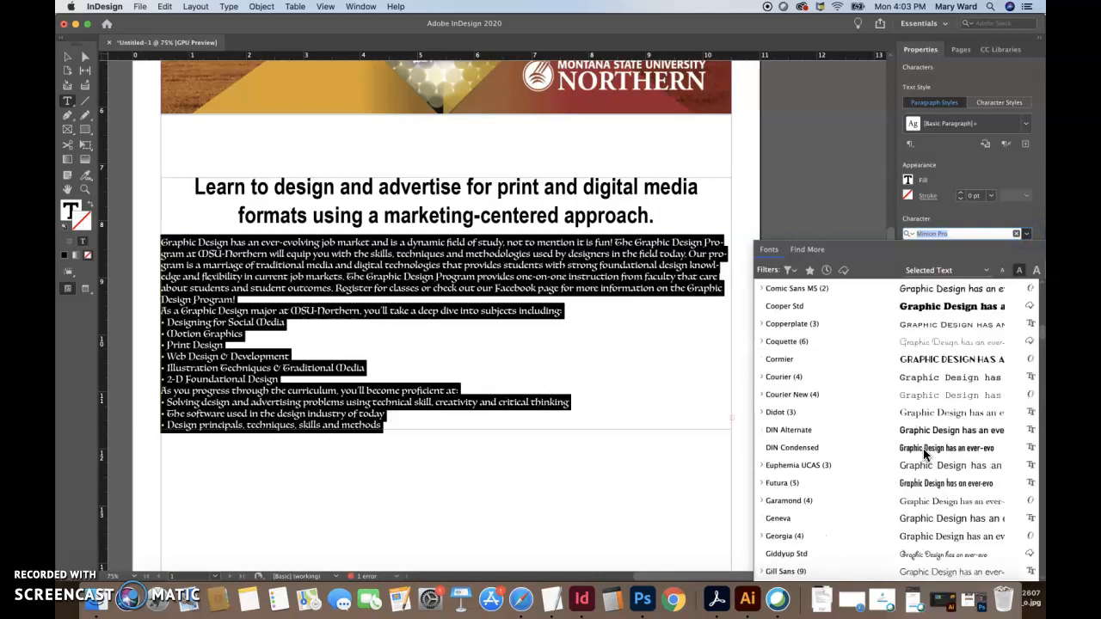
pyautogui.write('a')
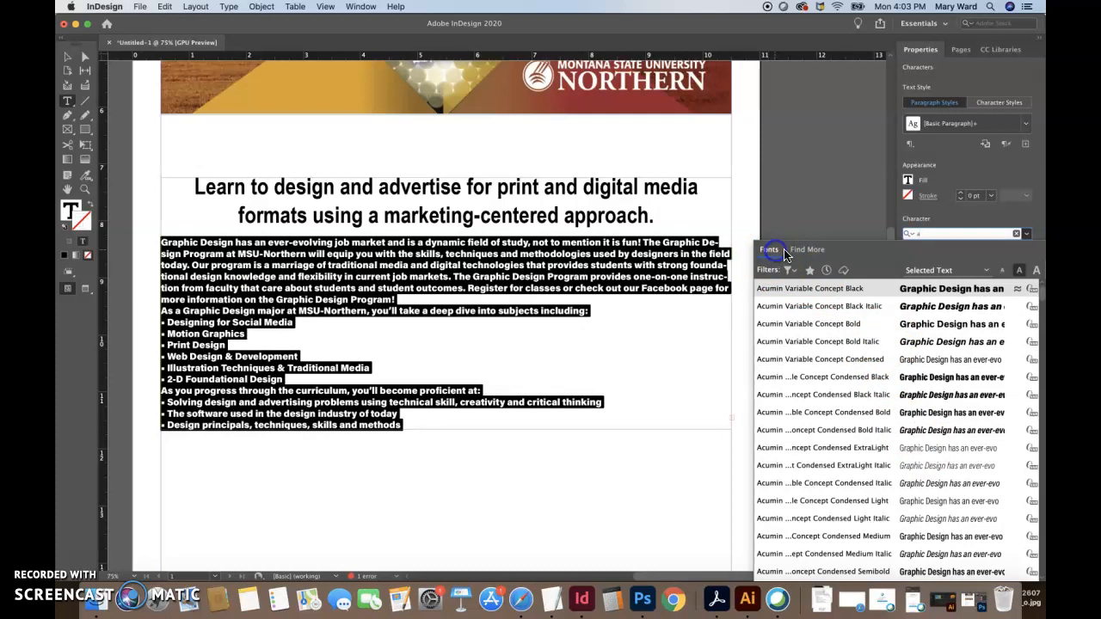
pyautogui.click(926, 236)
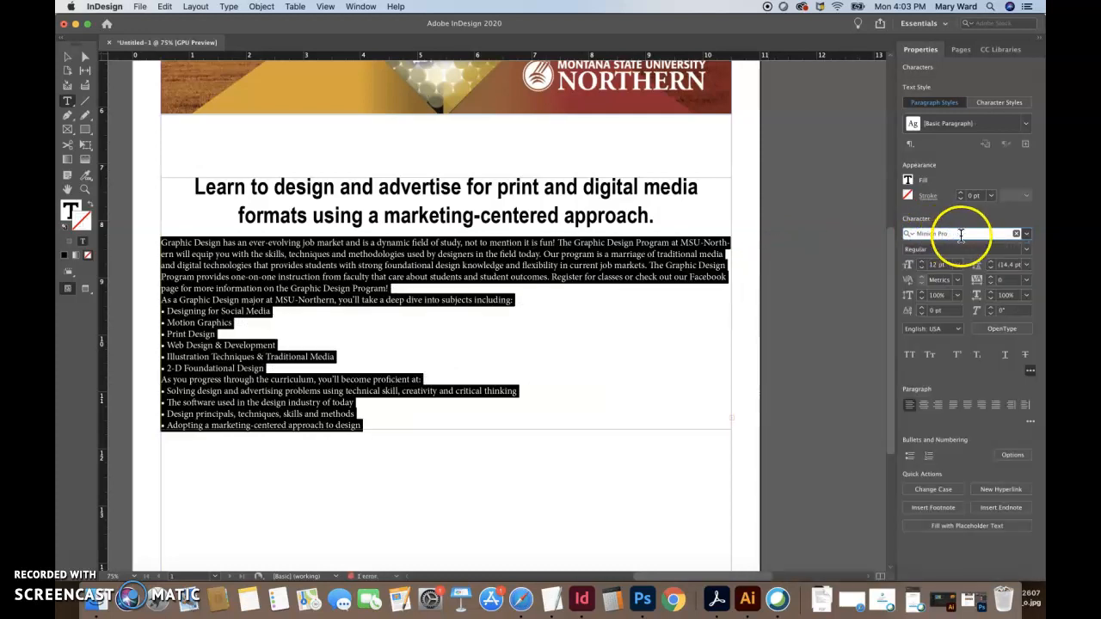
pyautogui.click(1023, 234)
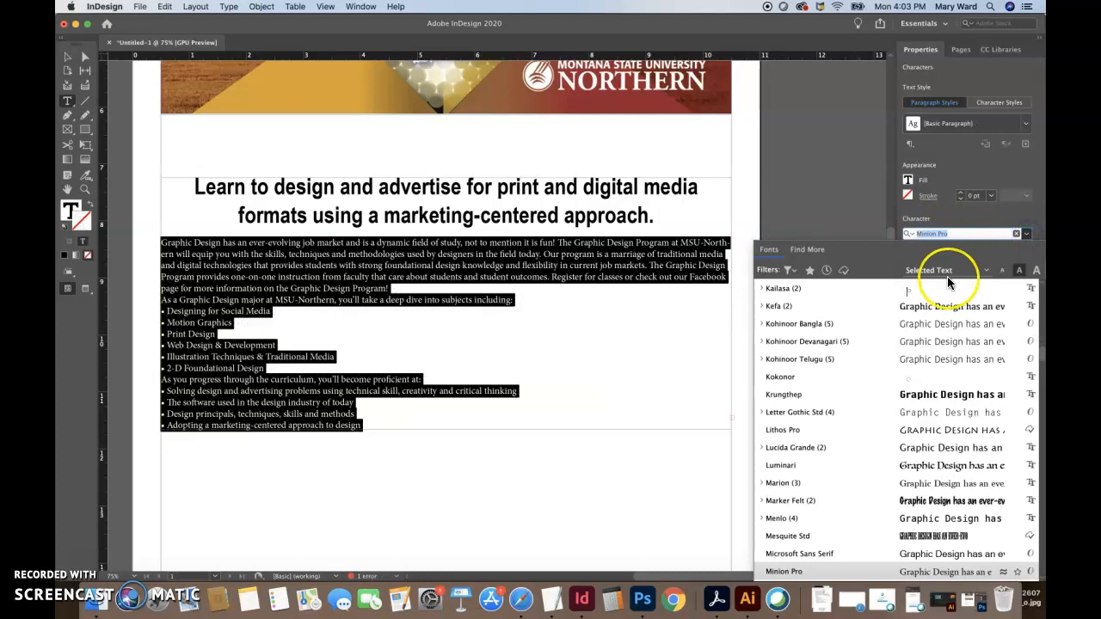
pyautogui.write('arial')
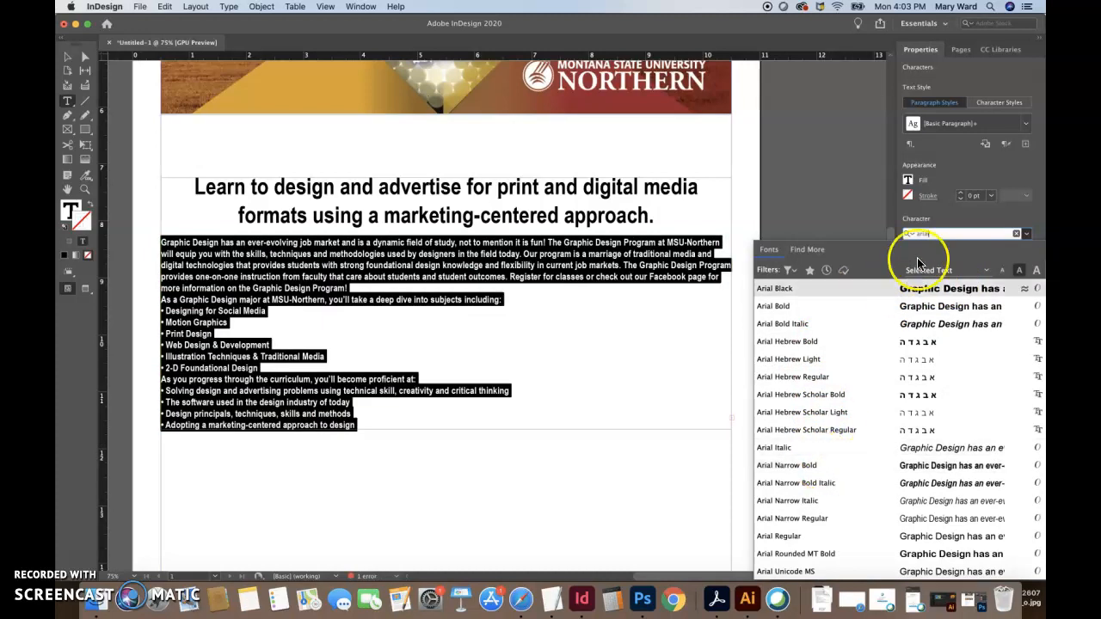
pyautogui.click(941, 228)
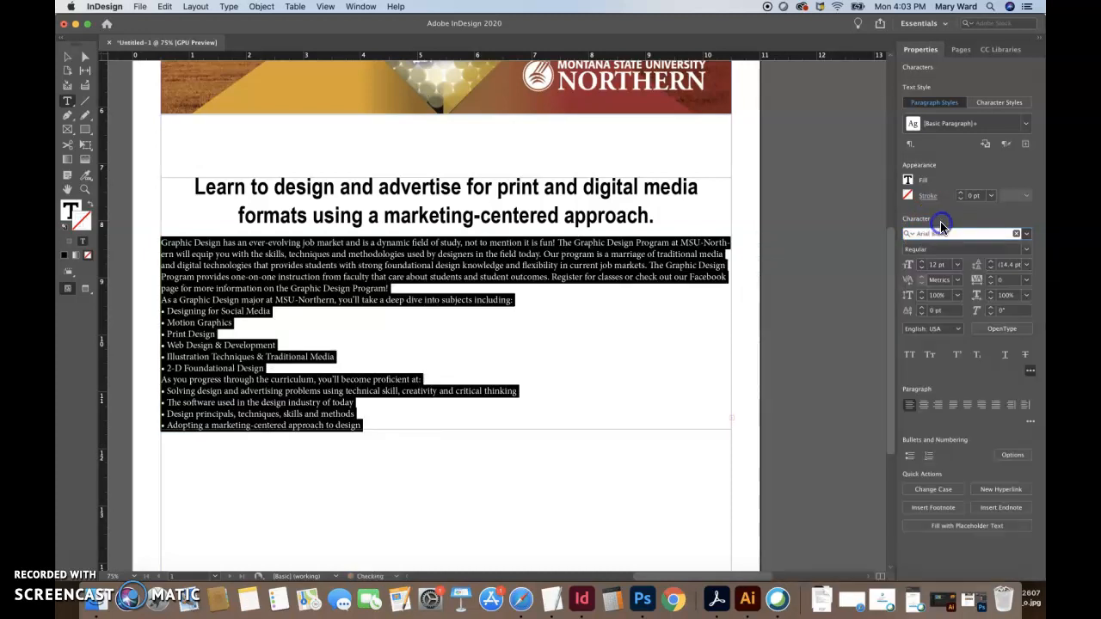
# Step: Set the selected body text's font to Arial Narrow in the Regular style
pyautogui.click(1027, 234)
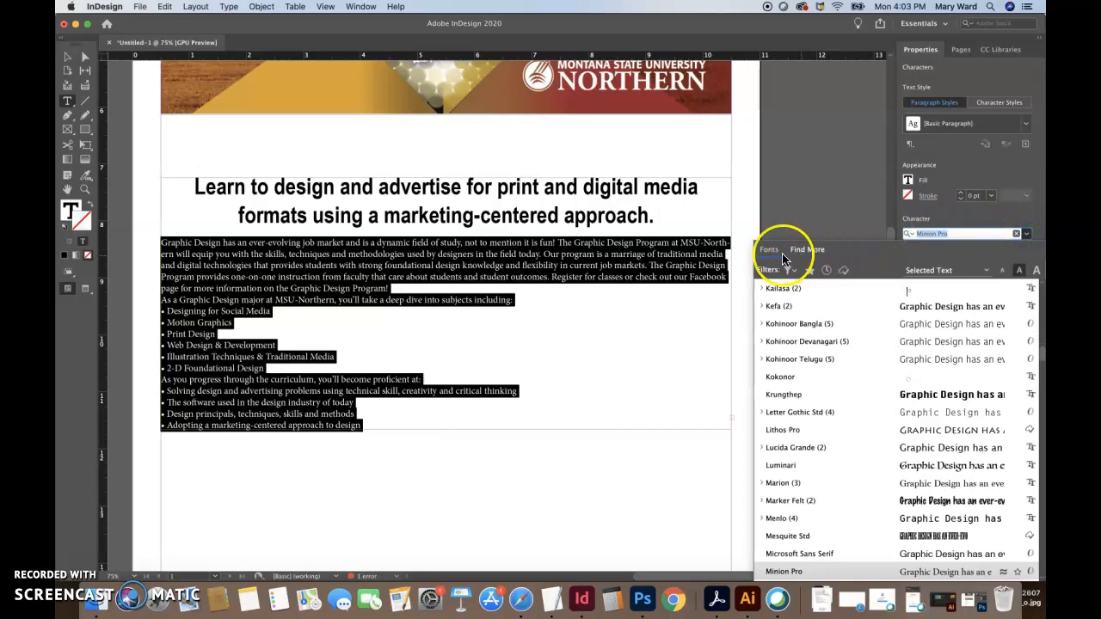
pyautogui.scroll(15, 895, 341)
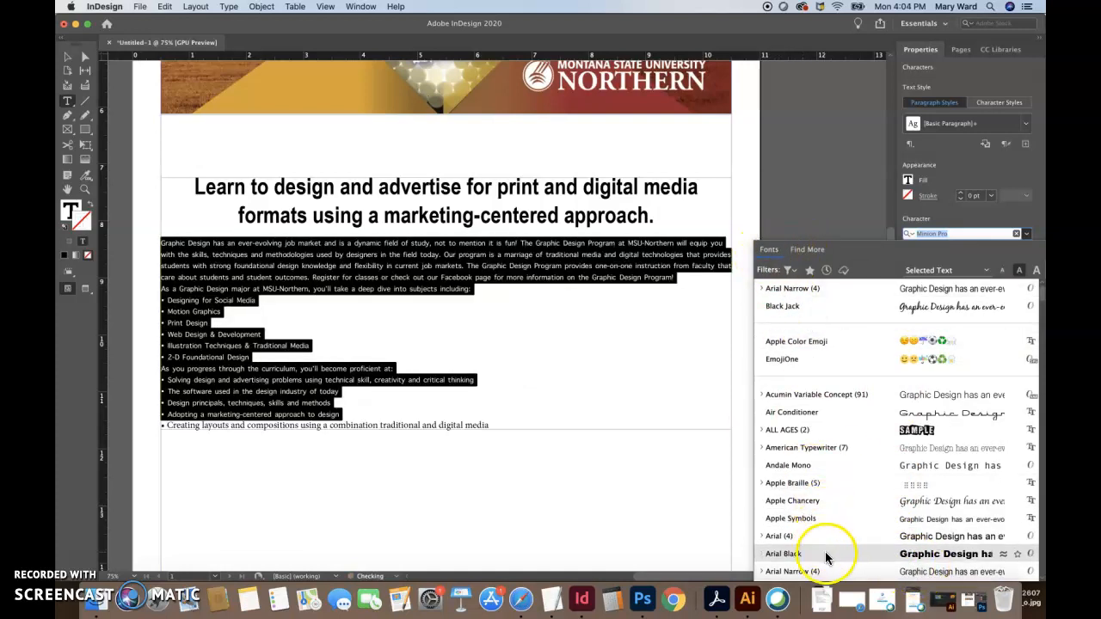
pyautogui.click(903, 571)
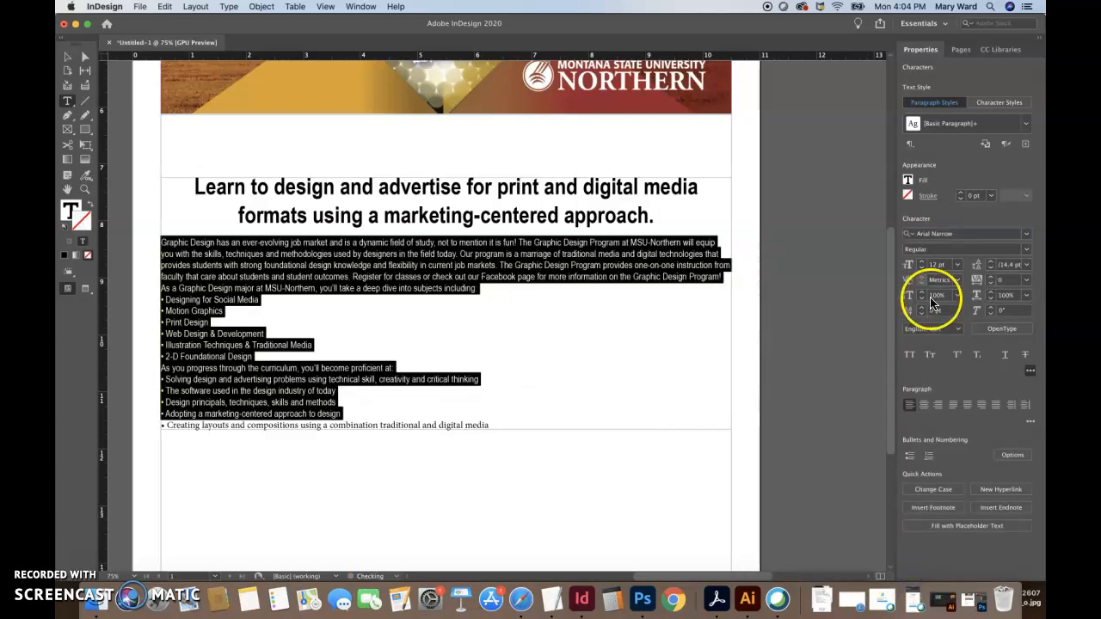
pyautogui.click(932, 249)
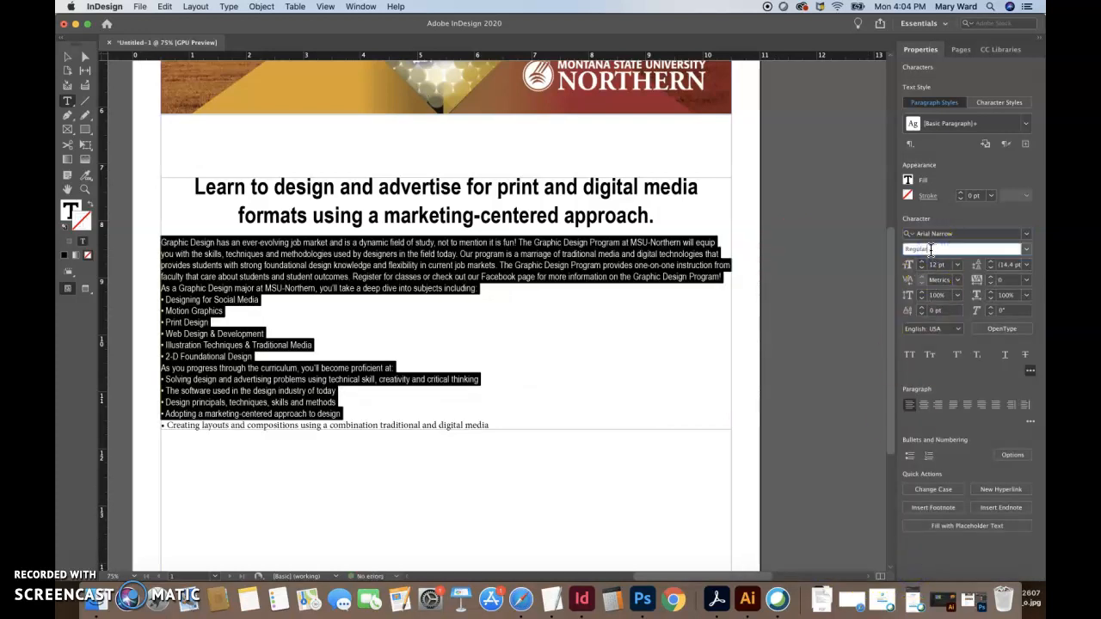
# Step: Try to copy the body text formatting onto the last bulleted line with the Eyedropper, undo the result and deselect everything
pyautogui.moveTo(496, 425); pyautogui.dragTo(71, 435)
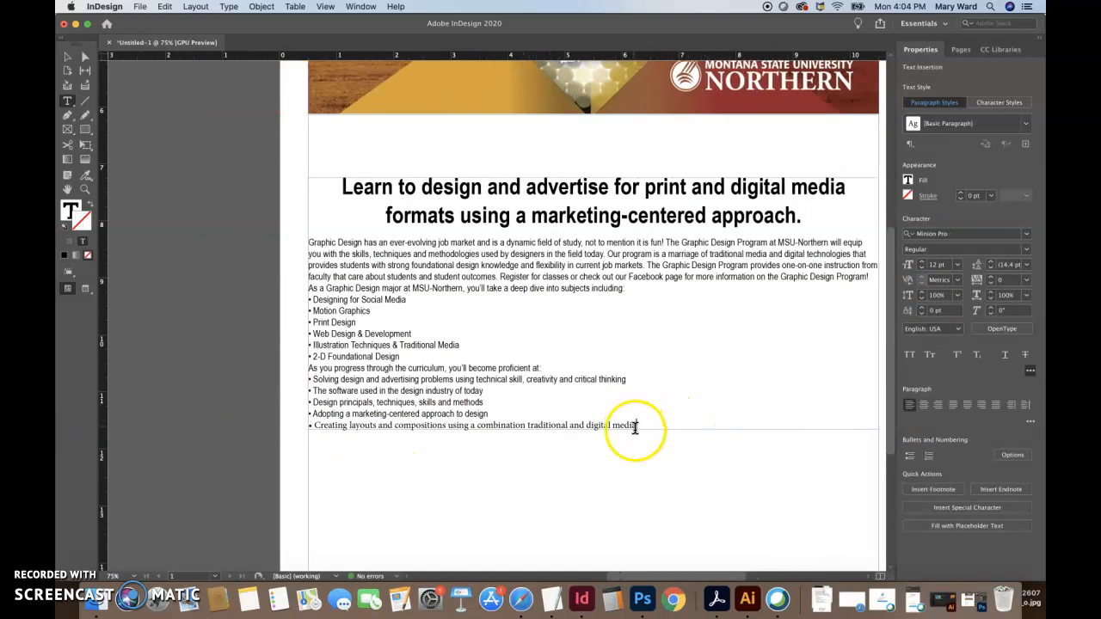
pyautogui.moveTo(638, 425); pyautogui.dragTo(284, 429)
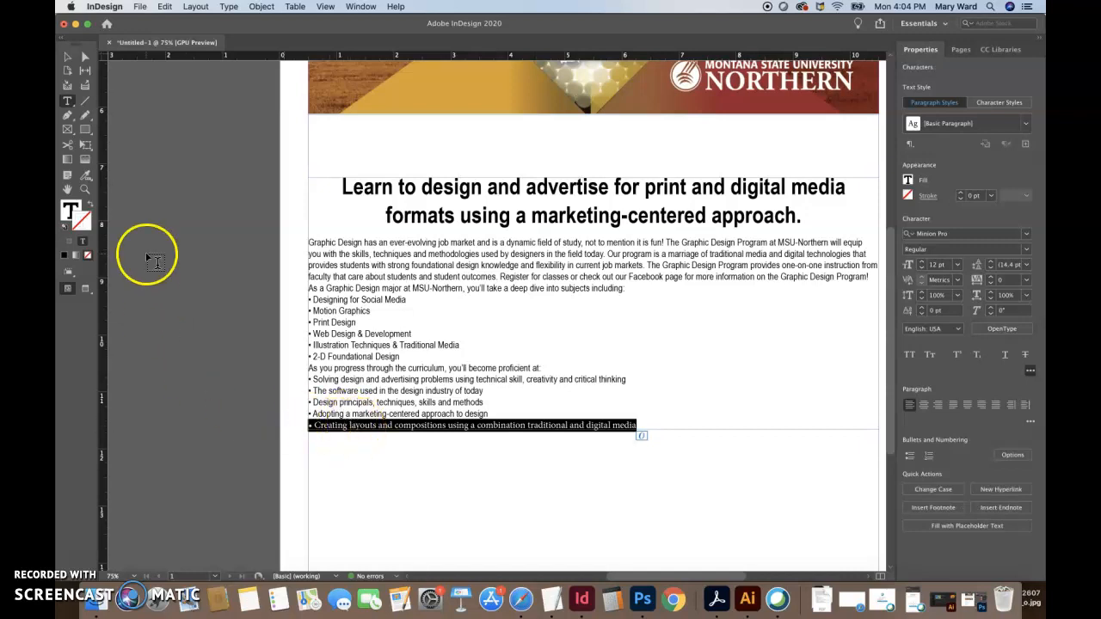
pyautogui.click(86, 176)
pyautogui.moveTo(86, 176); pyautogui.dragTo(118, 203)
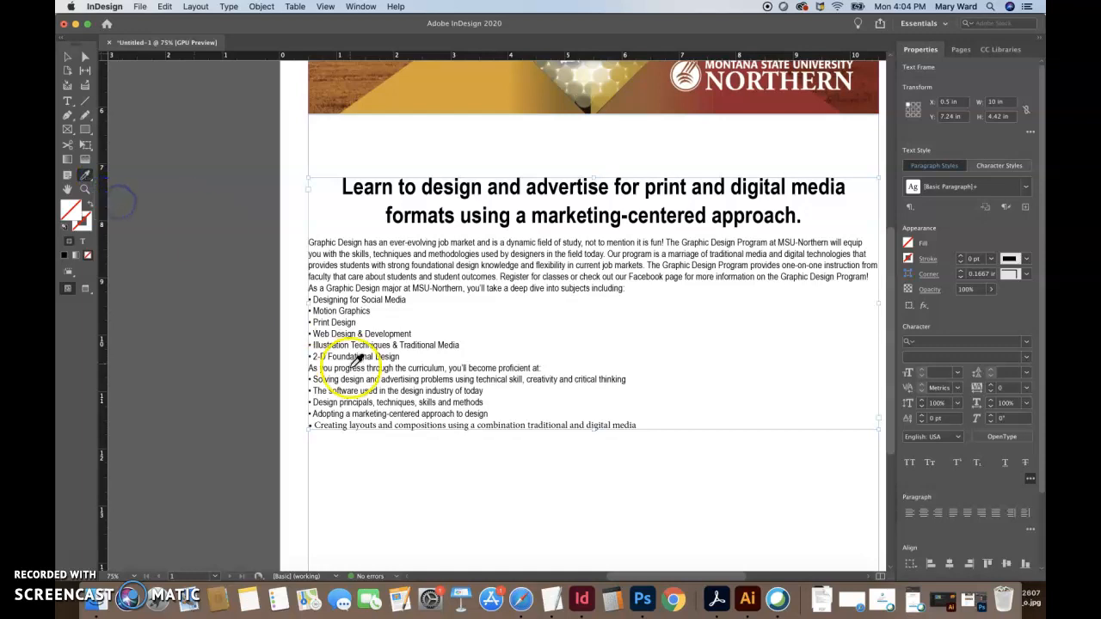
pyautogui.click(368, 414)
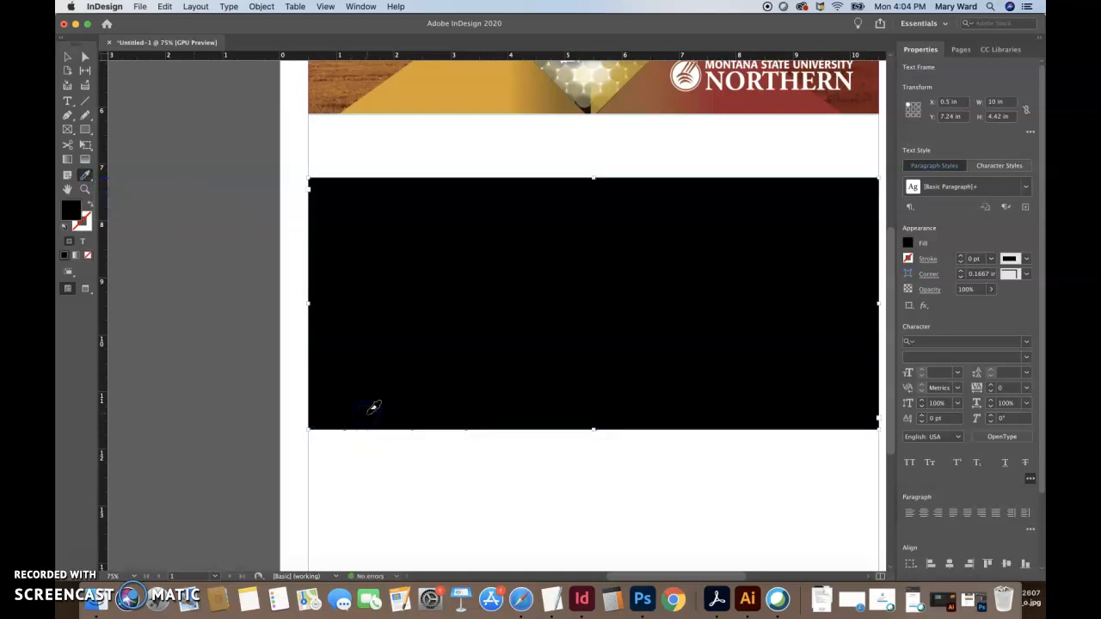
pyautogui.press('super+z')
pyautogui.press('shift+super+a')
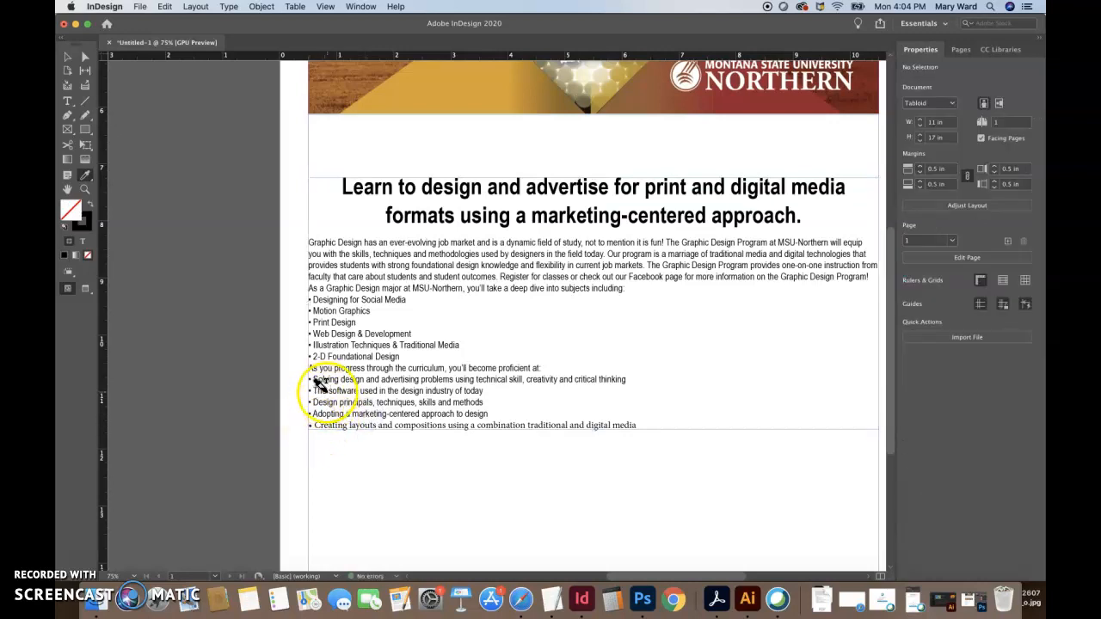
# Step: Apply the Arial Narrow body text formatting to the last bulleted line with the Eyedropper
pyautogui.moveTo(308, 427); pyautogui.dragTo(641, 420)
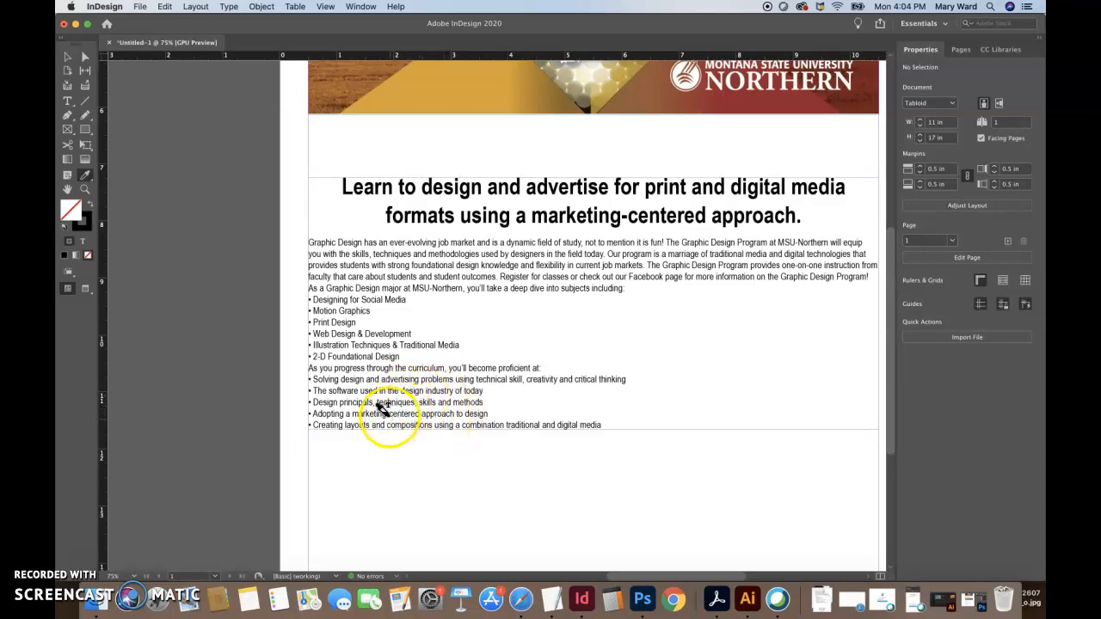
pyautogui.click(67, 58)
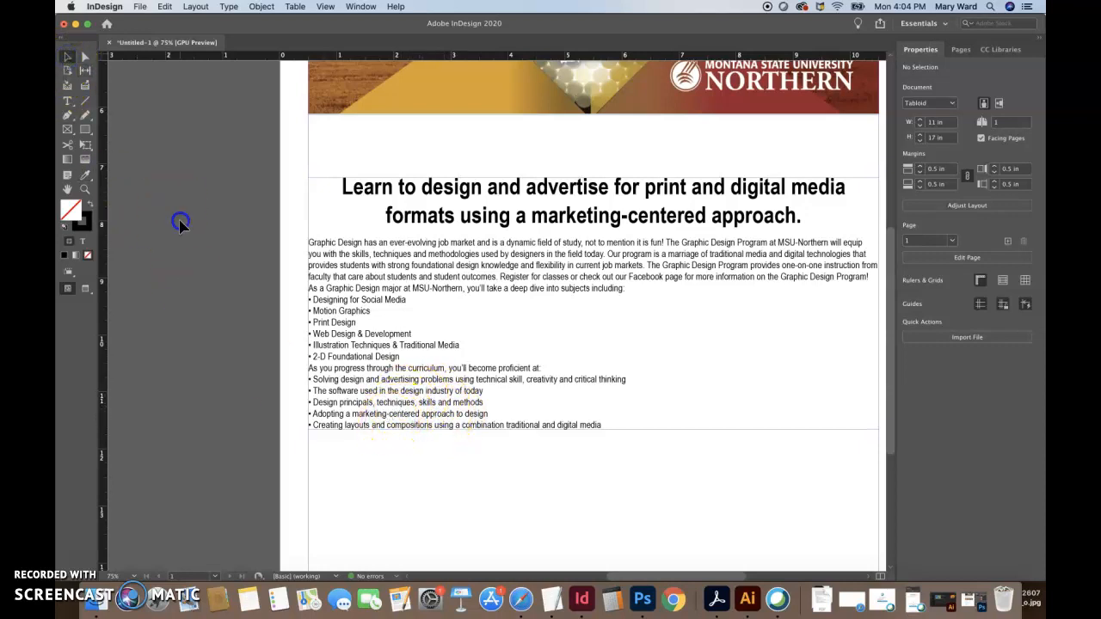
# Step: Sample the "As a Graphic Design major" line's formatting with the Eyedropper and apply it again to the last bulleted line
pyautogui.scroll(-1, 515, 473)
pyautogui.hscroll(1, 516, 474)
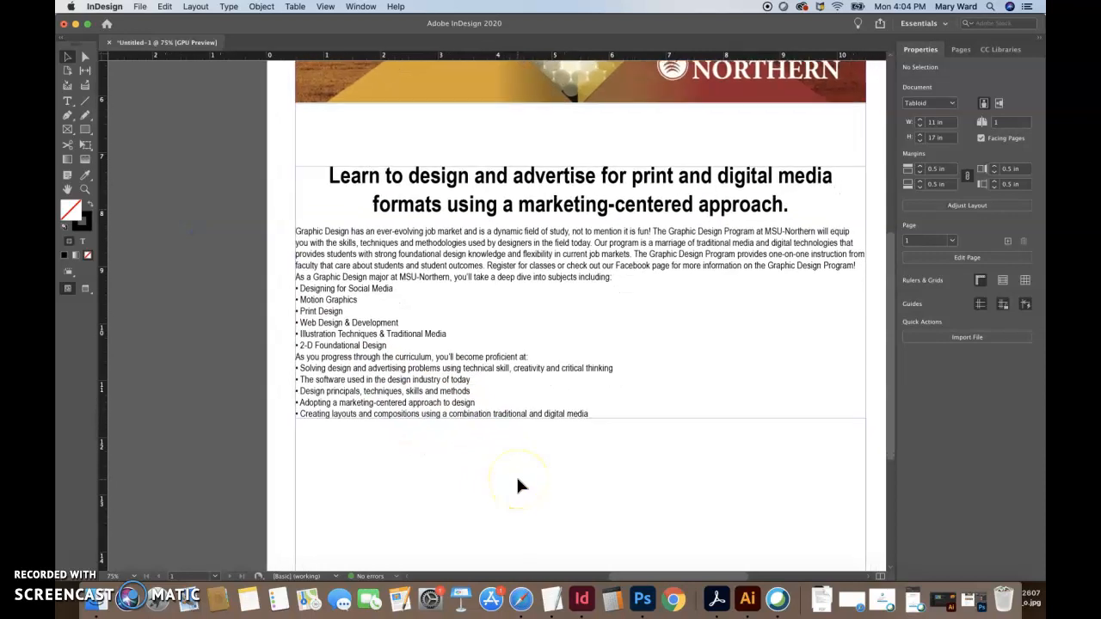
pyautogui.click(83, 178)
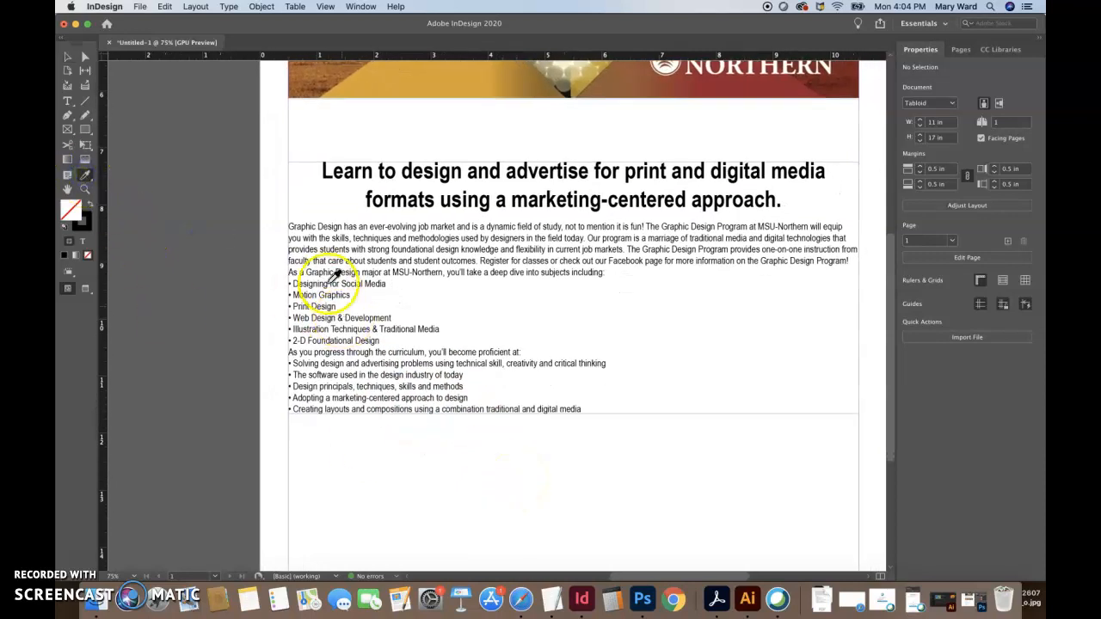
pyautogui.click(326, 277)
pyautogui.moveTo(297, 410); pyautogui.dragTo(651, 424)
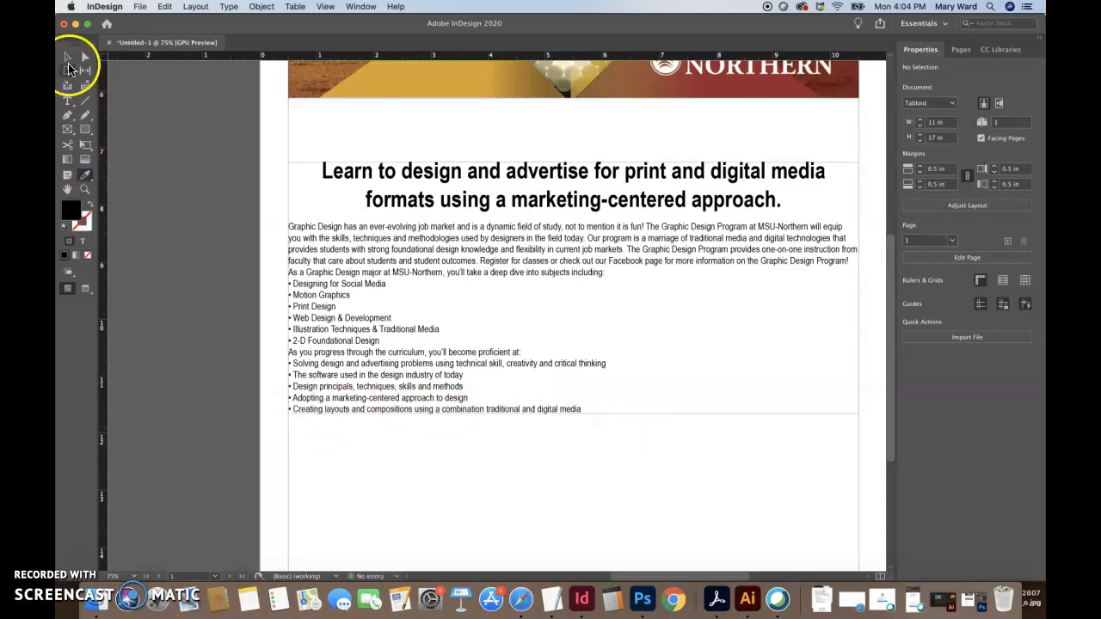
pyautogui.click(69, 70)
pyautogui.click(68, 58)
# Step: Sample the banner image's gold and the map star's pink as the fill colour with the Eyedropper
pyautogui.click(85, 176)
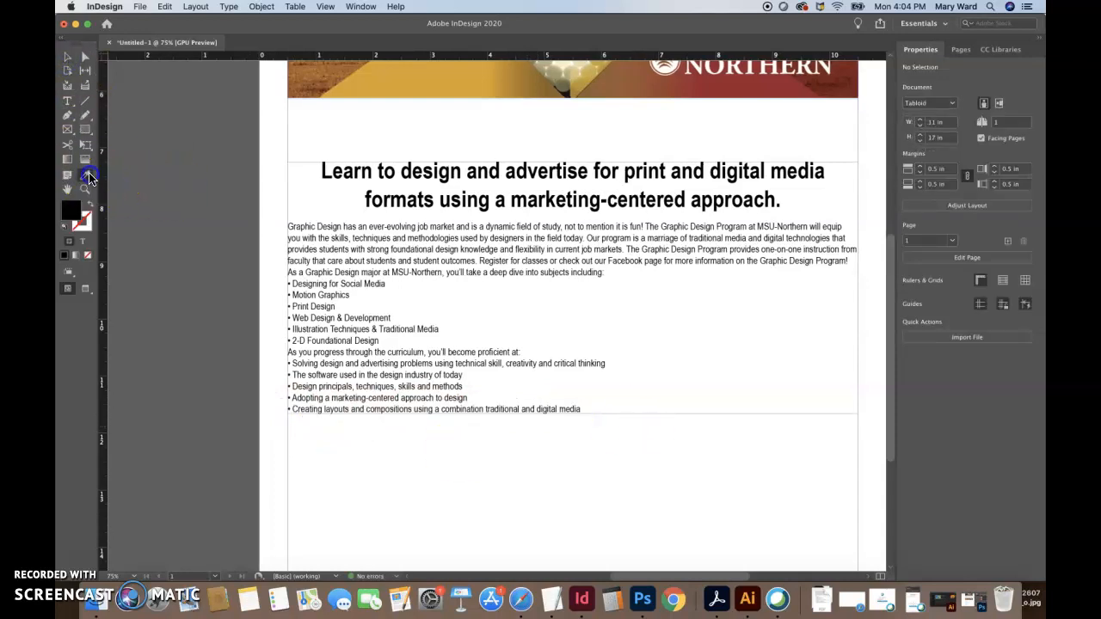
pyautogui.click(380, 85)
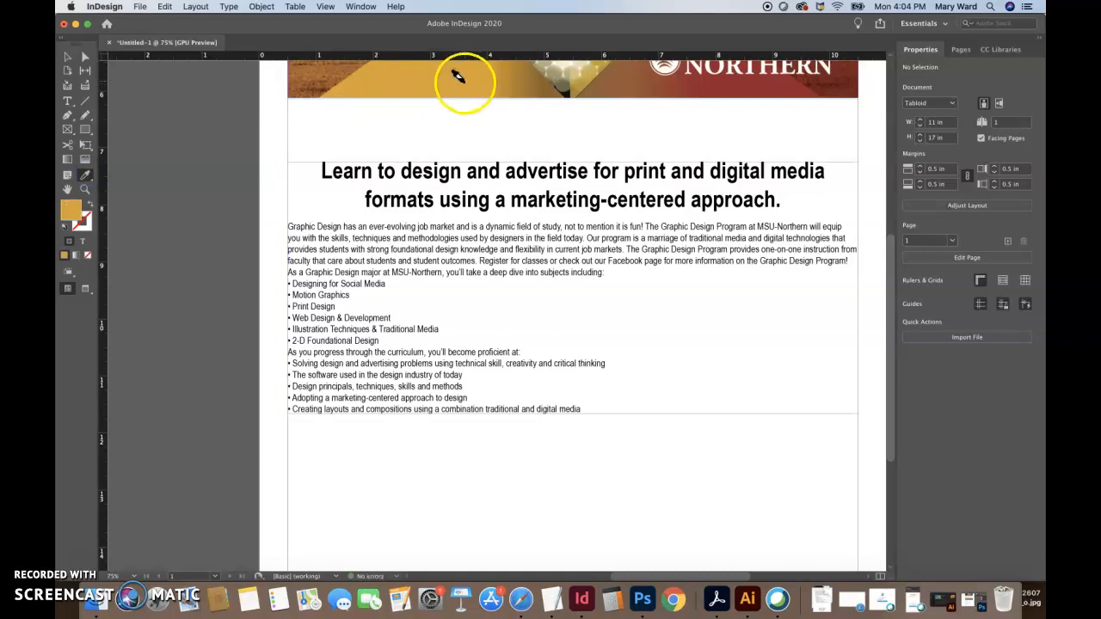
pyautogui.scroll(5, 456, 86)
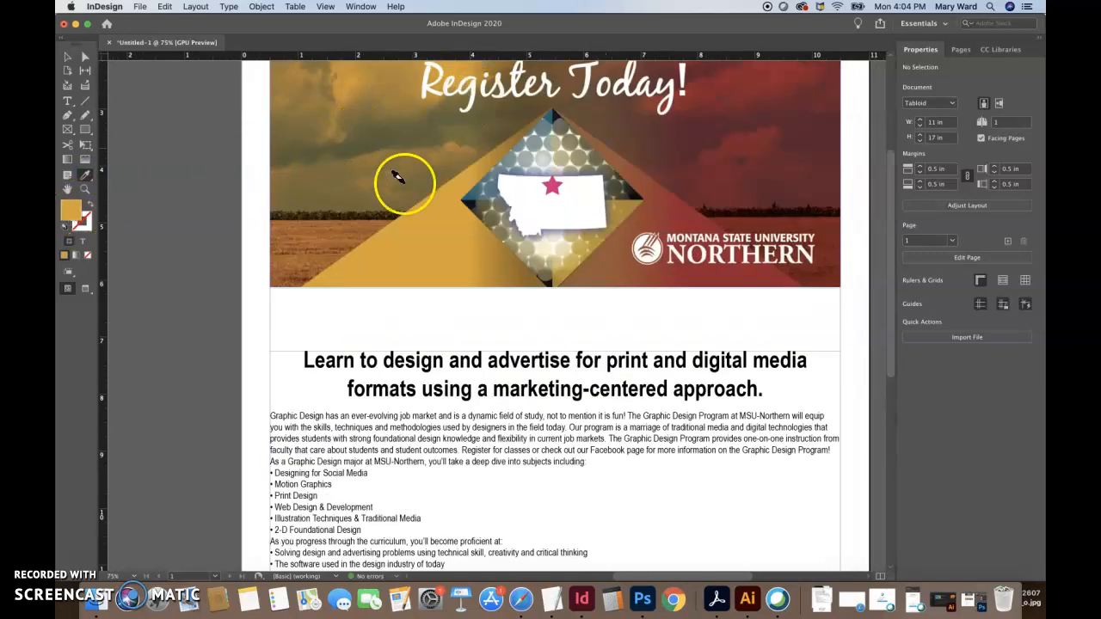
pyautogui.click(552, 186)
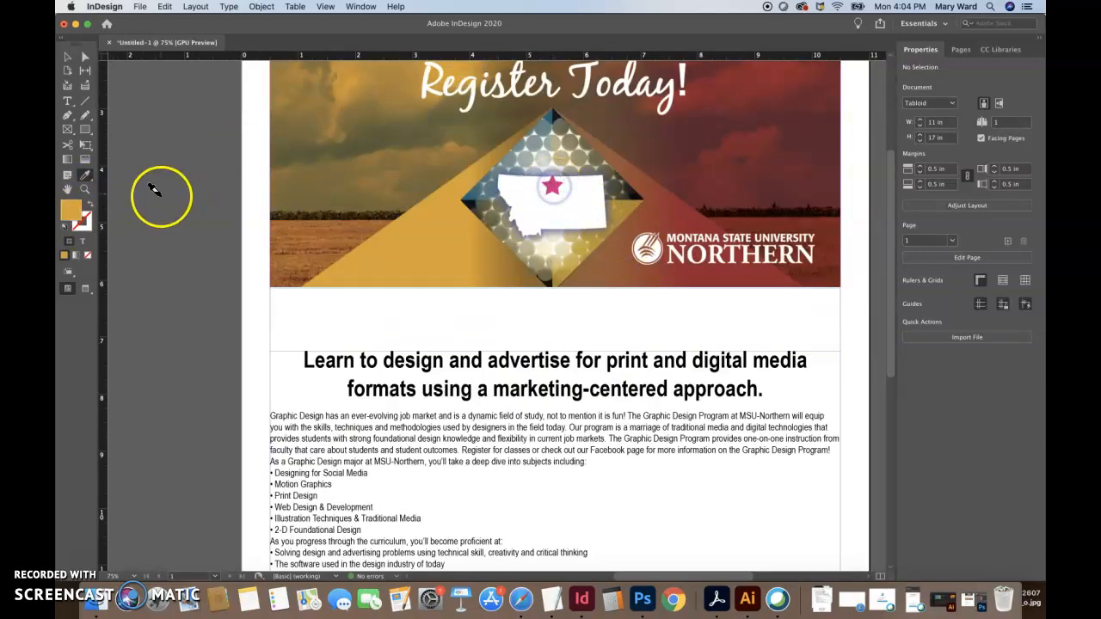
pyautogui.click(186, 181)
pyautogui.click(84, 174)
pyautogui.click(553, 186)
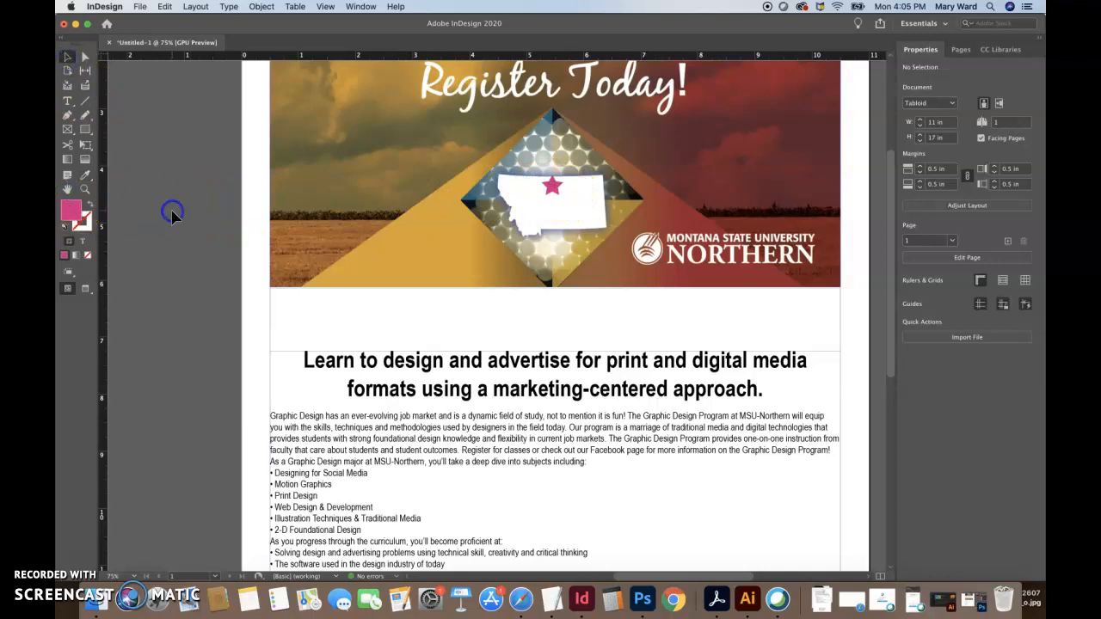
# Step: Select both lines of the heading text and make its fill the active colour attribute
pyautogui.scroll(-5, 227, 373)
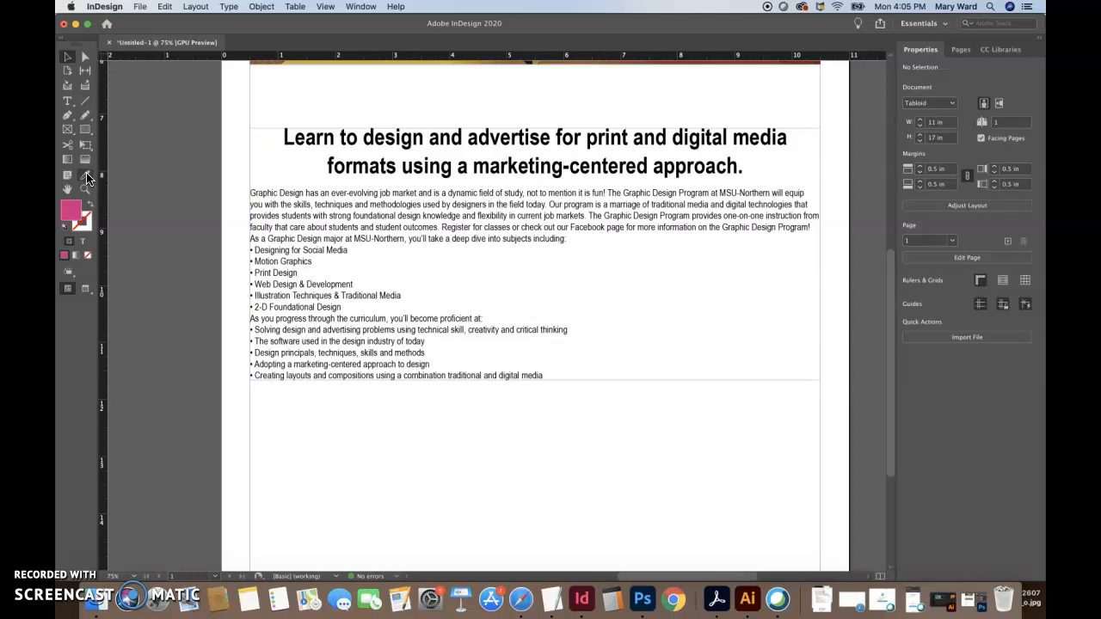
pyautogui.click(273, 131)
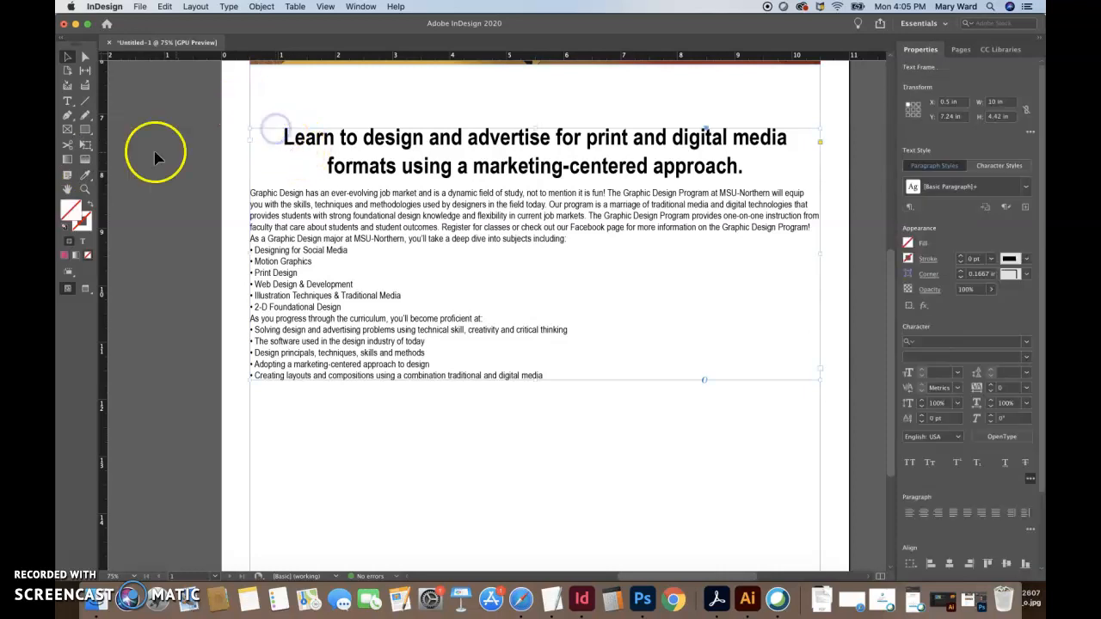
pyautogui.click(67, 102)
pyautogui.moveTo(284, 138); pyautogui.dragTo(743, 166)
pyautogui.scroll(5, 743, 166)
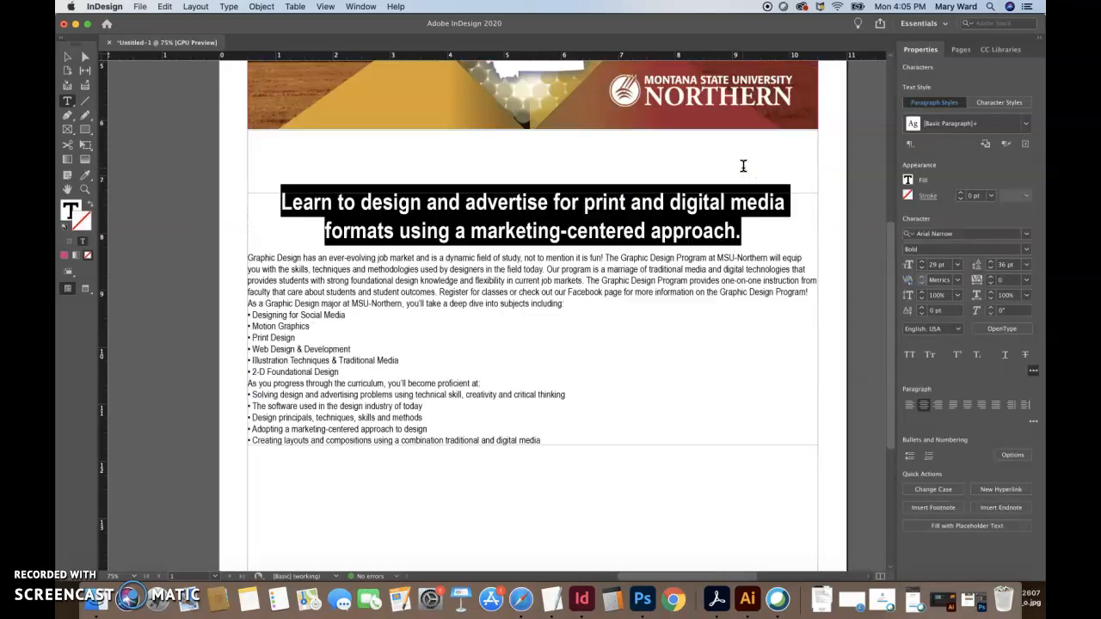
pyautogui.scroll(-1, 743, 166)
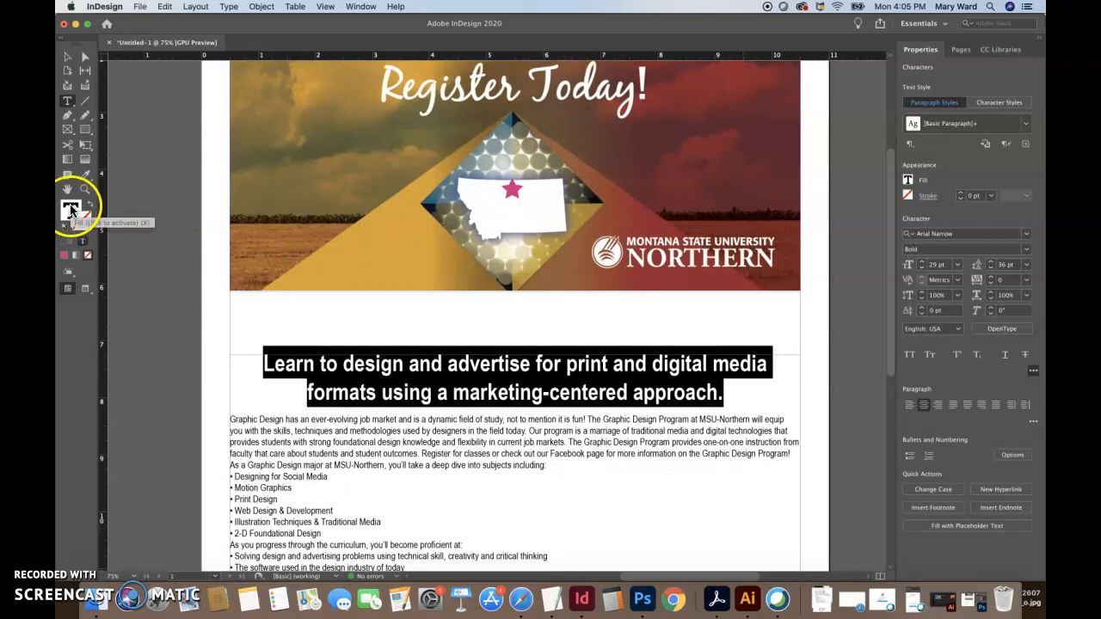
pyautogui.click(70, 210)
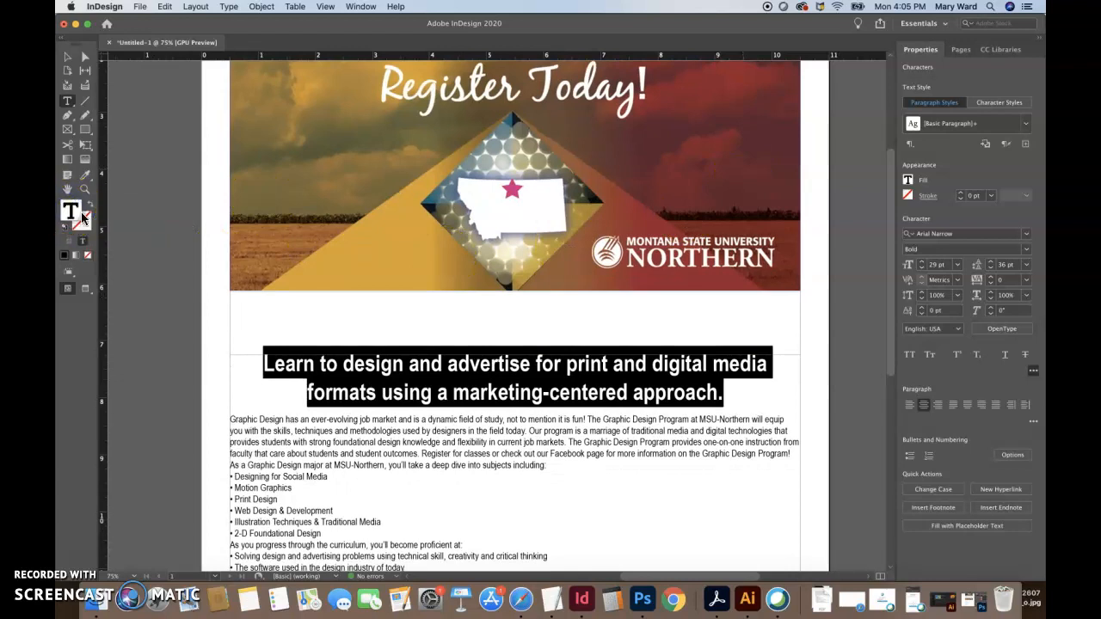
pyautogui.click(72, 209)
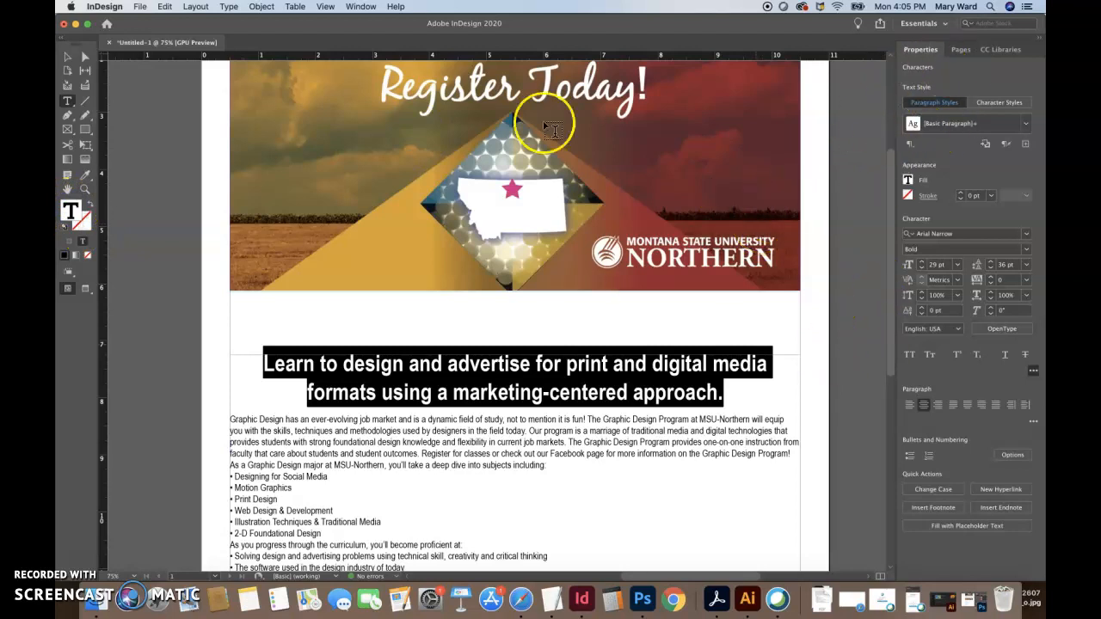
# Step: Show the Color panel, dock it beside the Properties panel and switch its sliders to CMYK
pyautogui.click(361, 6)
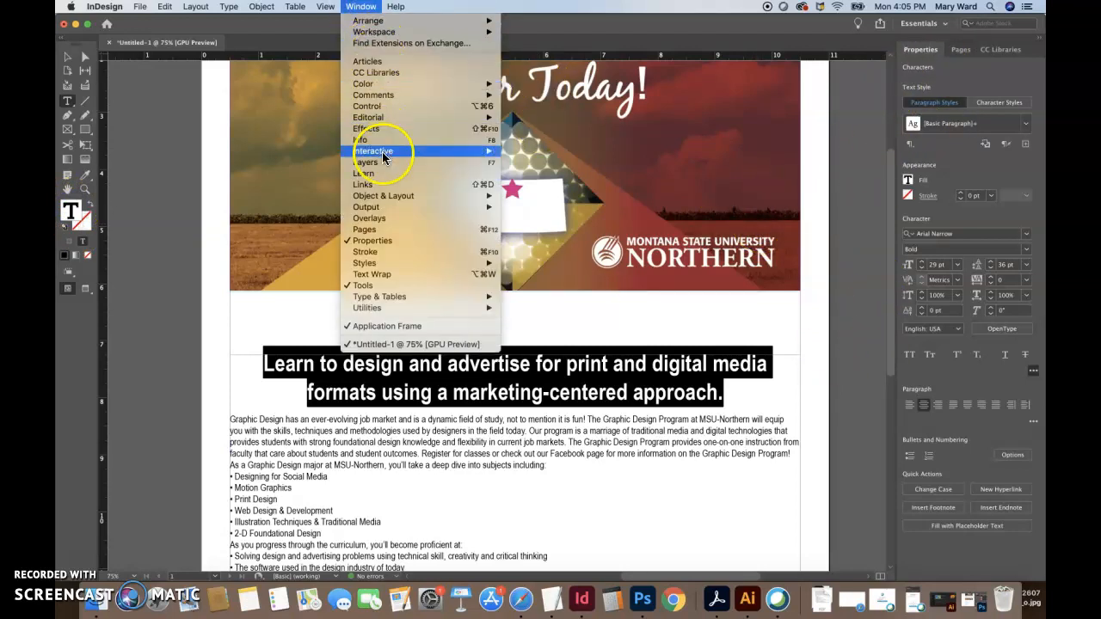
pyautogui.moveTo(374, 90)
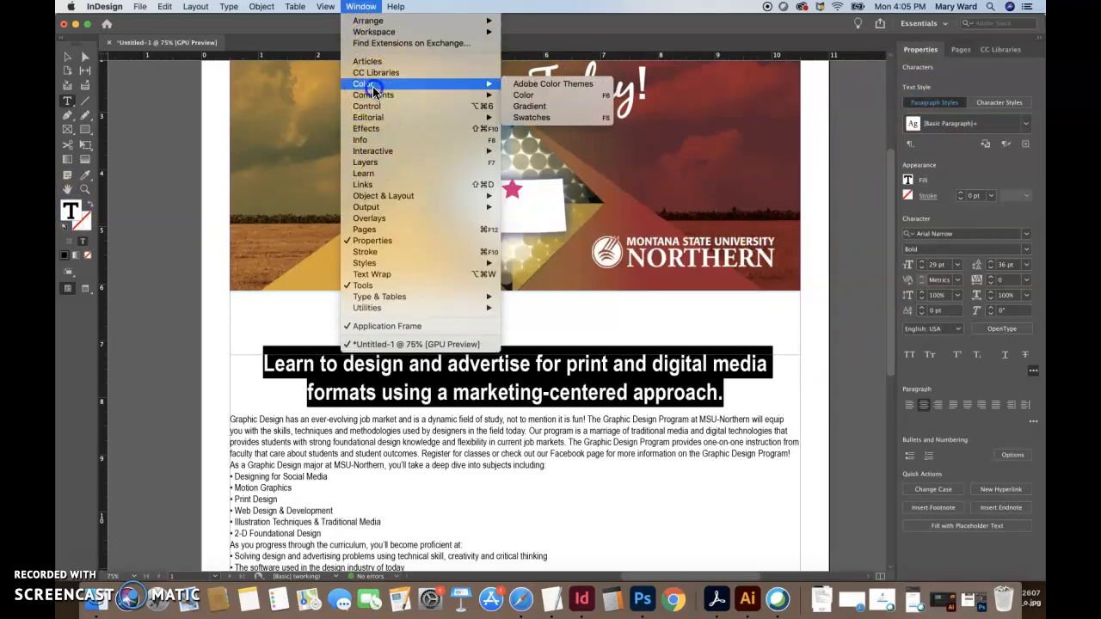
pyautogui.click(528, 100)
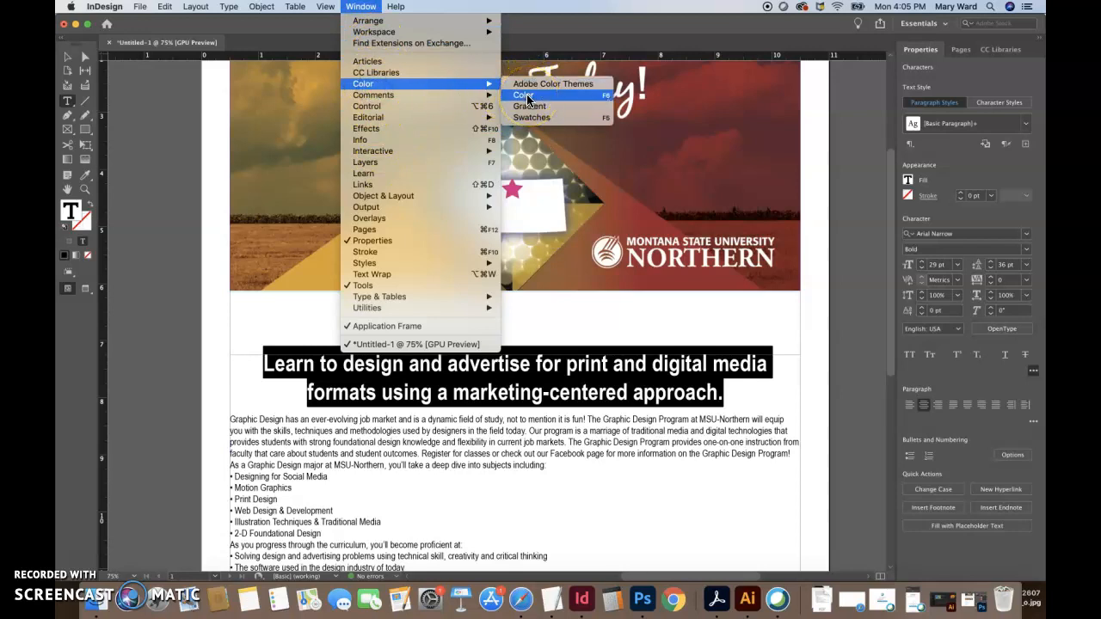
pyautogui.click(528, 101)
pyautogui.moveTo(646, 74); pyautogui.dragTo(847, 66)
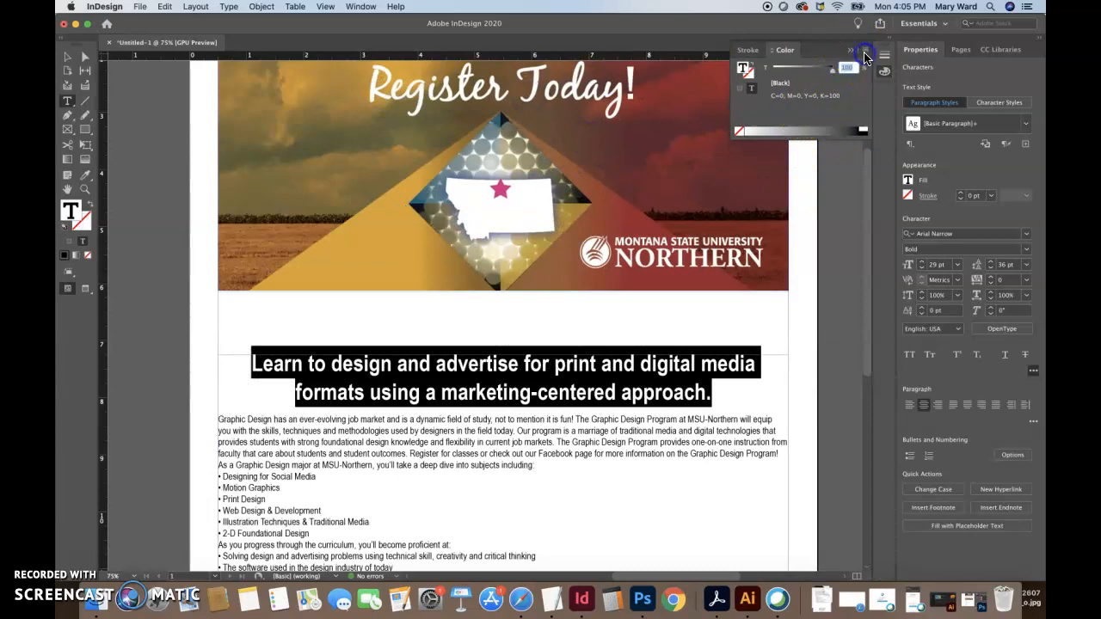
pyautogui.click(865, 55)
pyautogui.click(890, 86)
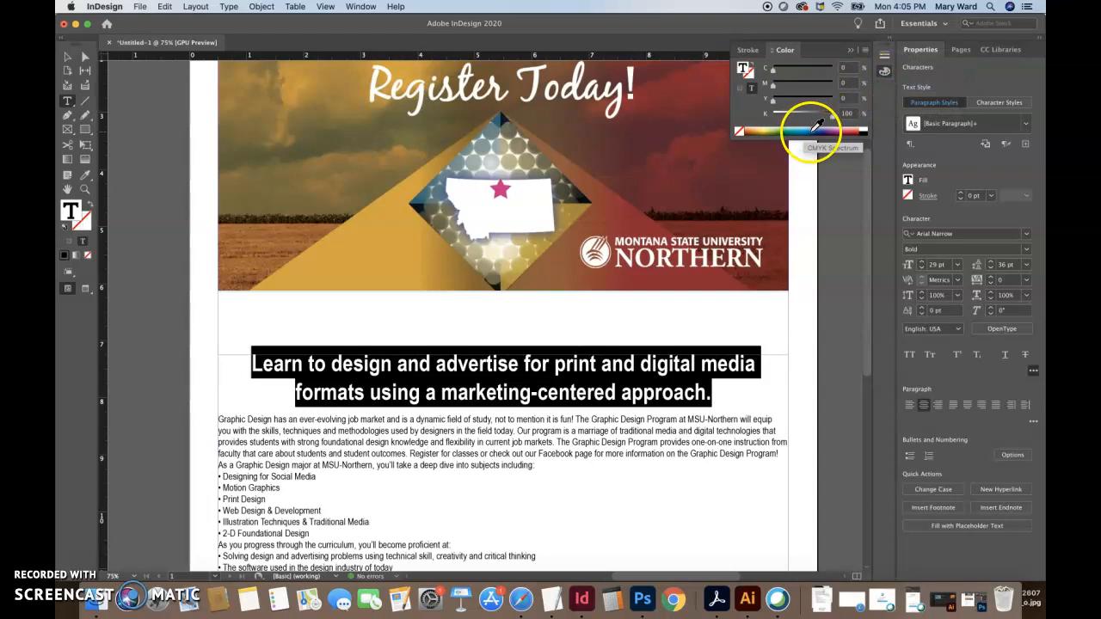
# Step: Pick a dark purple of about C 89, M 100, K 31 from the CMYK spectrum as the heading's fill, and deselect the text
pyautogui.click(814, 128)
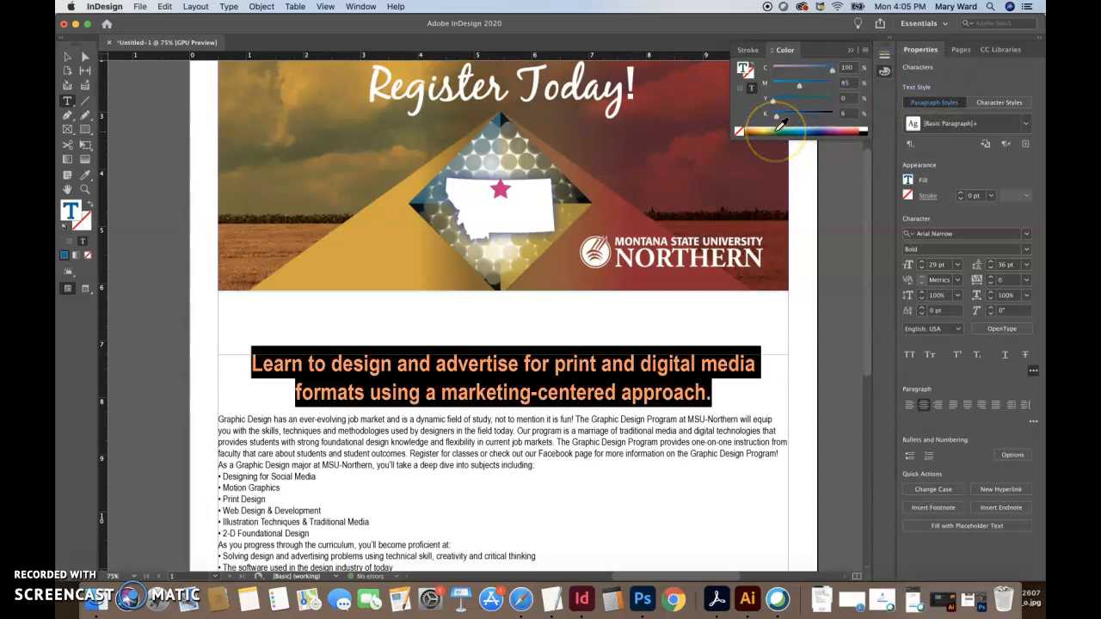
pyautogui.click(766, 128)
pyautogui.moveTo(774, 125); pyautogui.dragTo(803, 126)
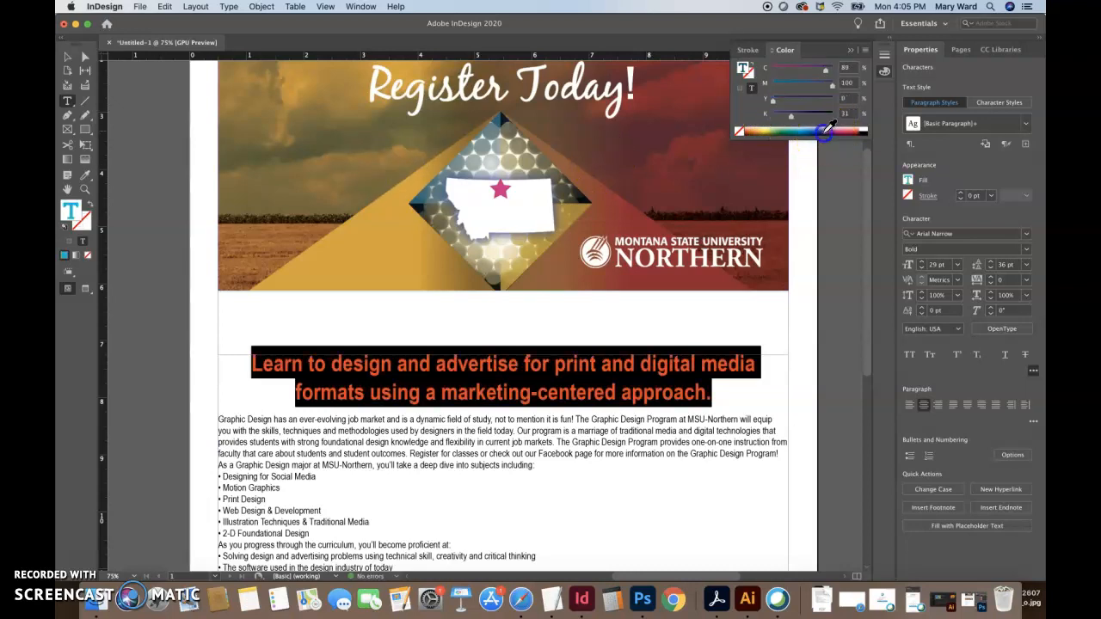
pyautogui.click(827, 129)
pyautogui.click(67, 56)
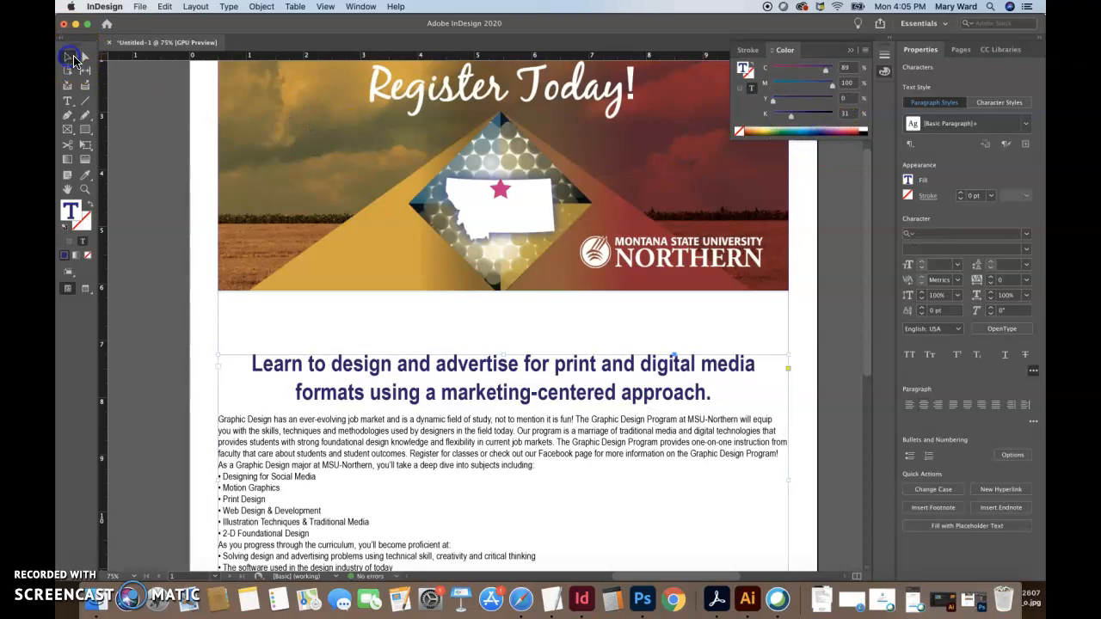
pyautogui.click(207, 315)
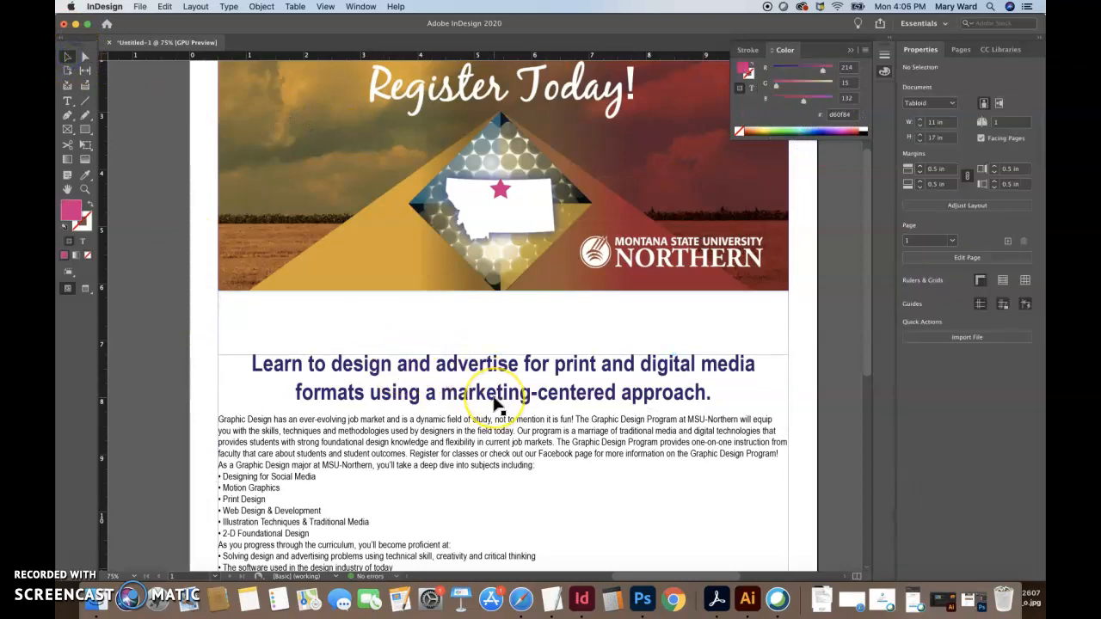
# Step: Reselect both heading lines, give the text a pale yellow stroke of about C 4, M 0, Y 69, K 0, and collapse the Color panel
pyautogui.click(716, 405)
pyautogui.click(67, 56)
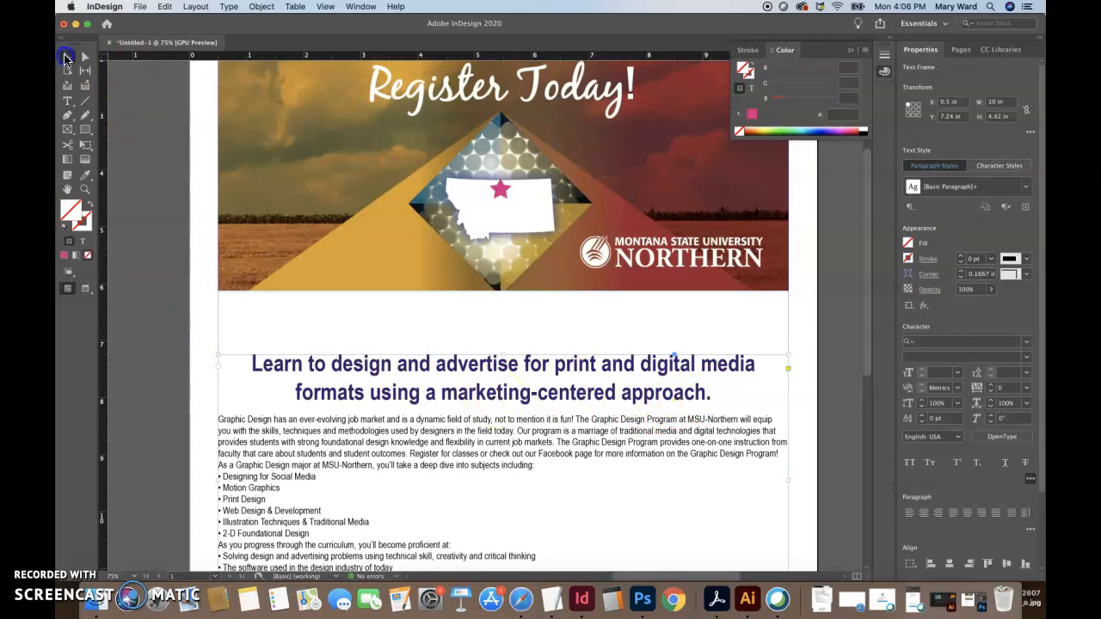
pyautogui.click(252, 364)
pyautogui.click(252, 364)
pyautogui.moveTo(252, 364)
pyautogui.mouseDown()
pyautogui.moveTo(551, 365)
pyautogui.moveTo(658, 393)
pyautogui.moveTo(711, 393)
pyautogui.mouseUp()
pyautogui.click(90, 227)
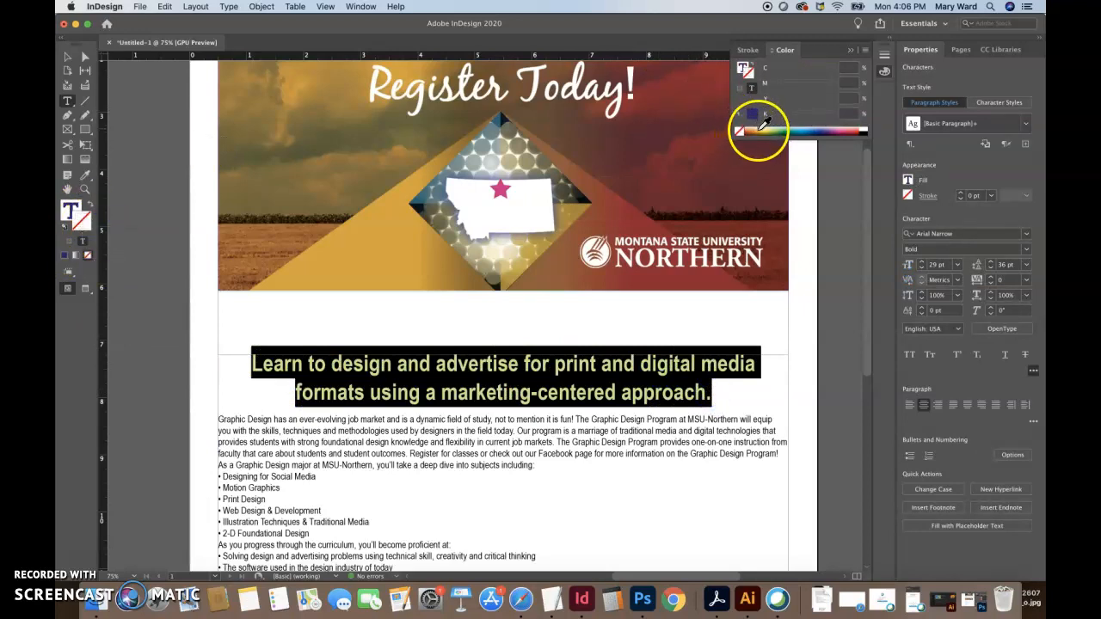
pyautogui.click(769, 125)
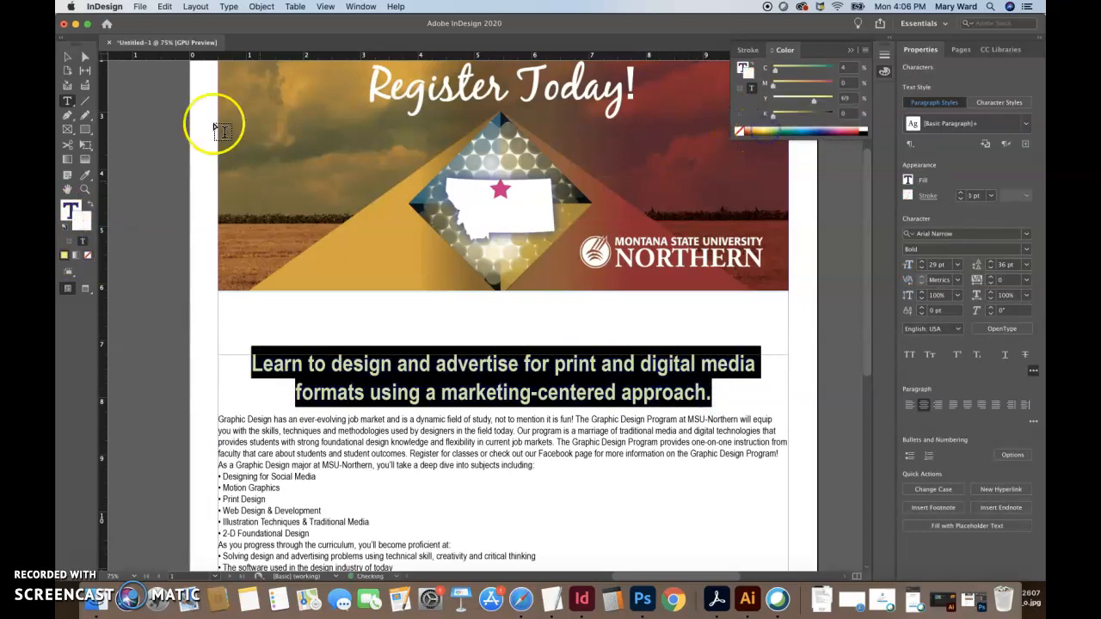
pyautogui.click(67, 57)
pyautogui.click(143, 197)
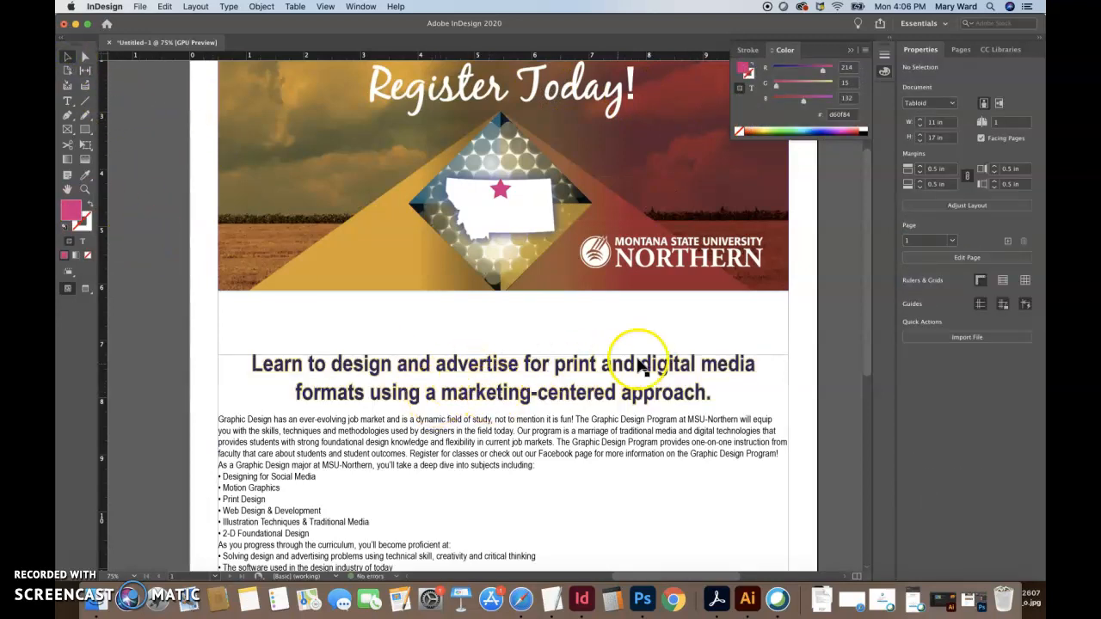
pyautogui.click(848, 50)
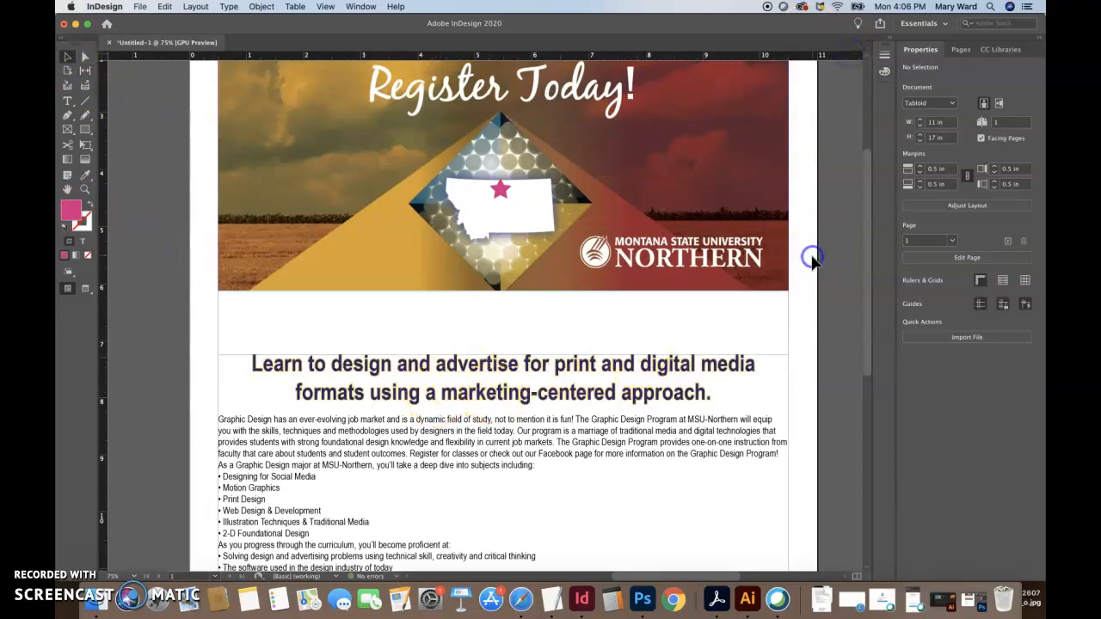
# Step: Select the text frame below the banner, show its additional paragraph options and turn off hyphenation
pyautogui.scroll(-2, 814, 262)
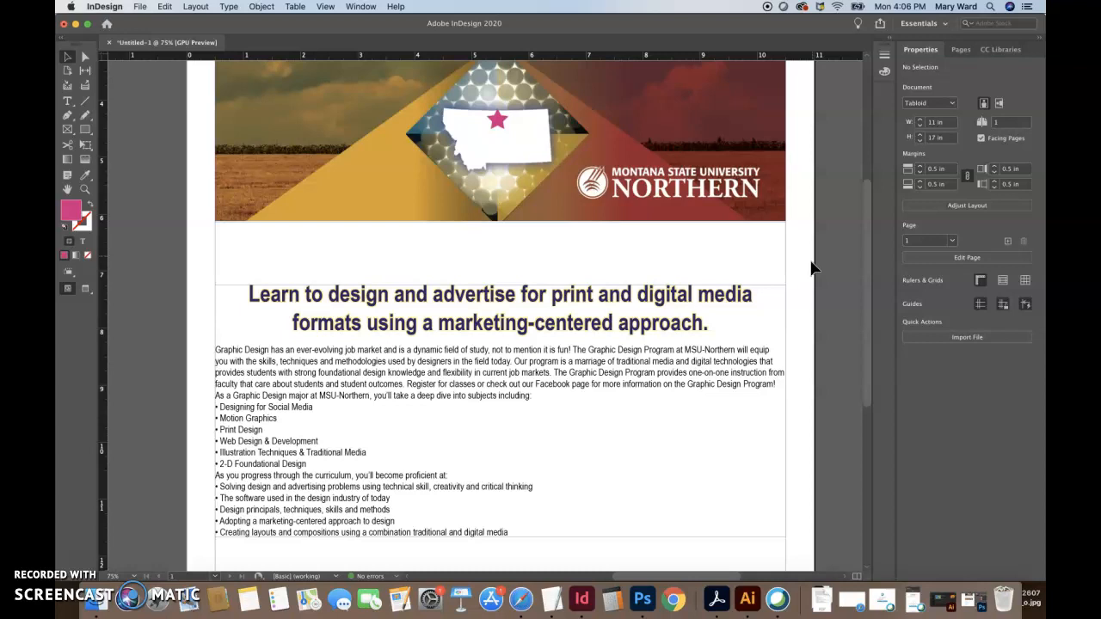
pyautogui.click(67, 100)
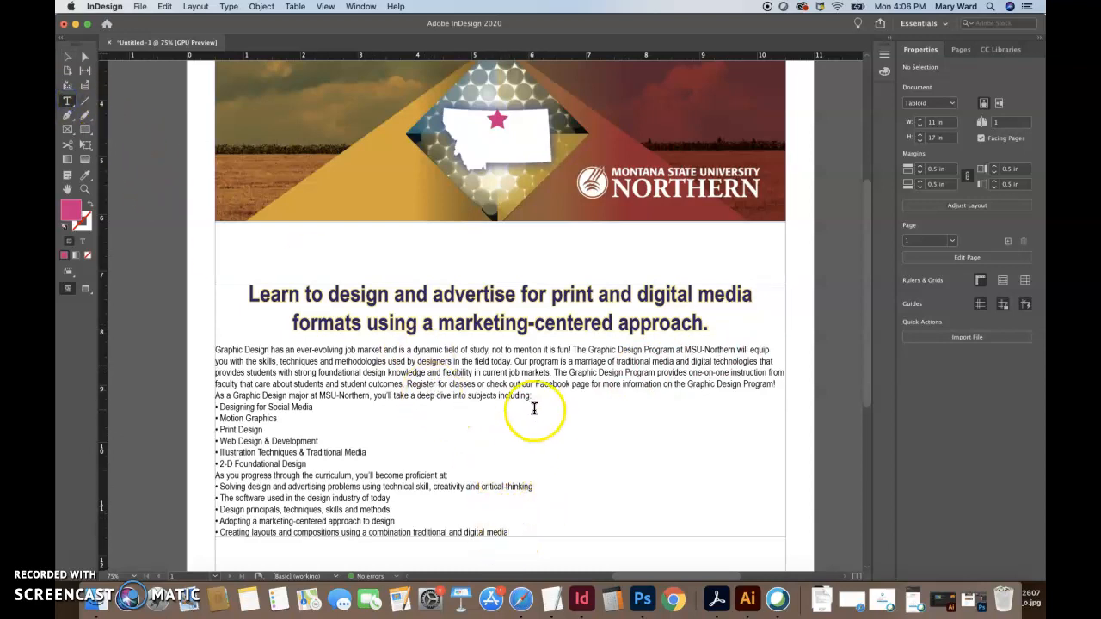
pyautogui.moveTo(530, 396); pyautogui.dragTo(209, 349)
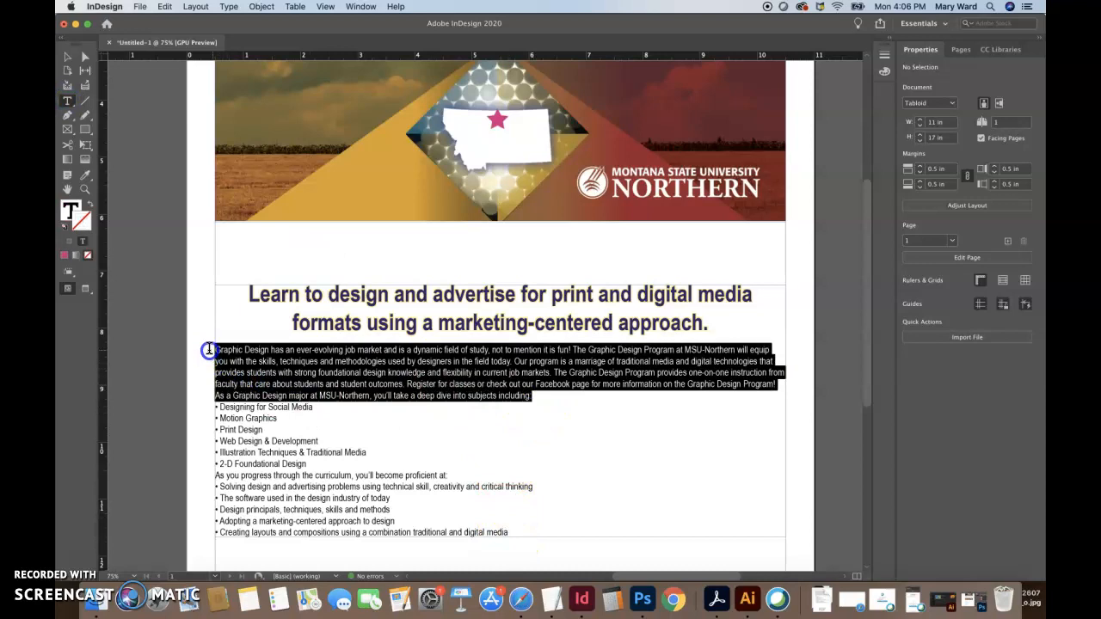
pyautogui.click(209, 349)
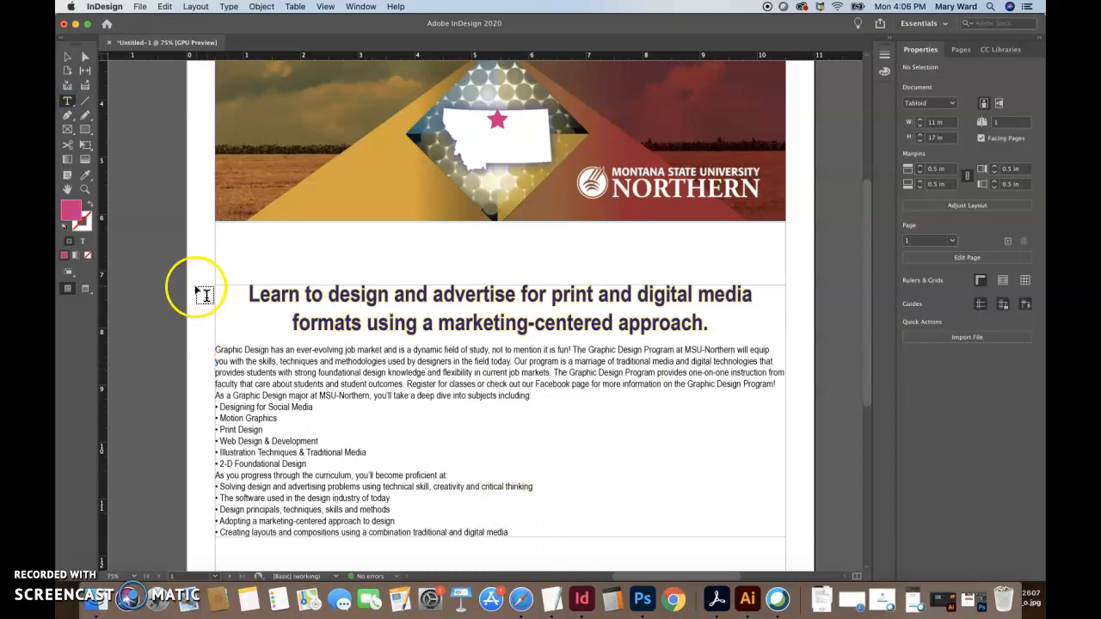
pyautogui.click(67, 56)
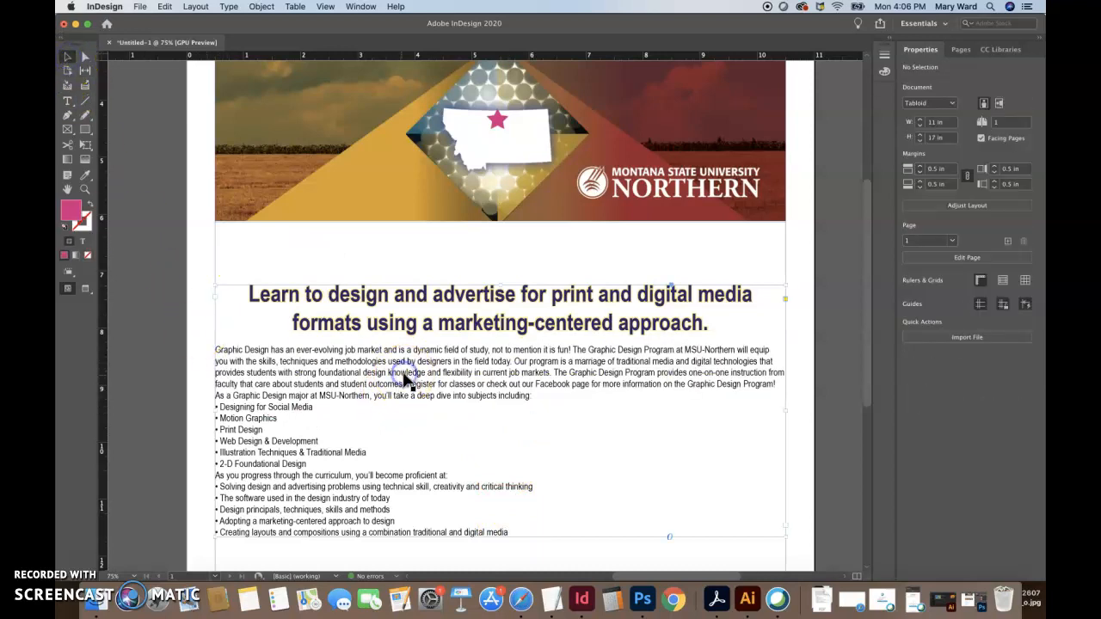
pyautogui.click(402, 375)
pyautogui.click(63, 60)
pyautogui.click(331, 360)
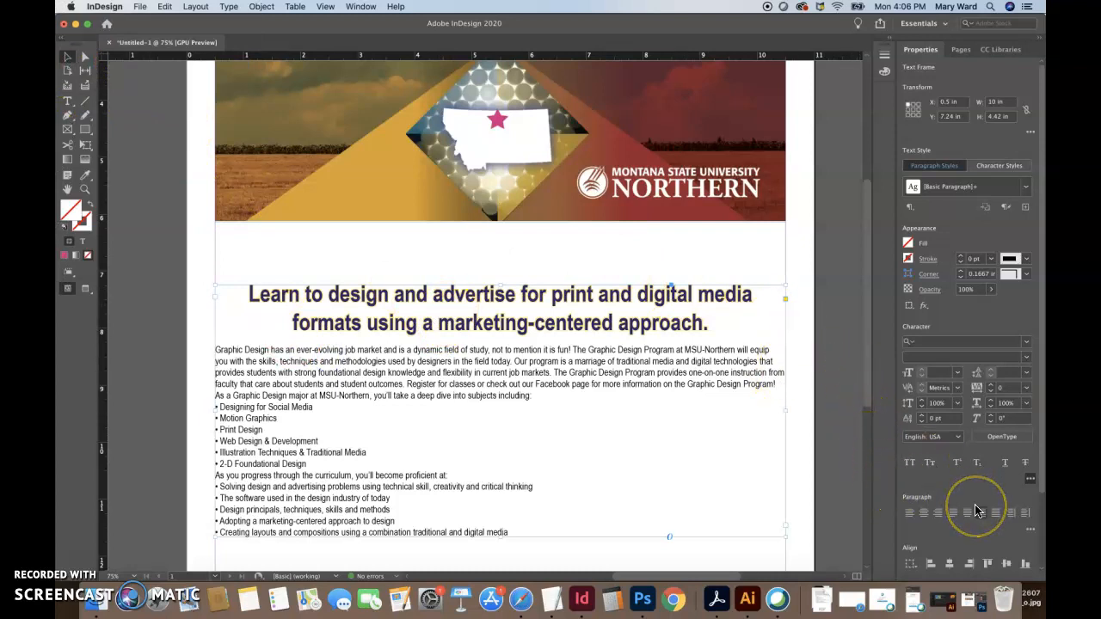
pyautogui.click(1030, 529)
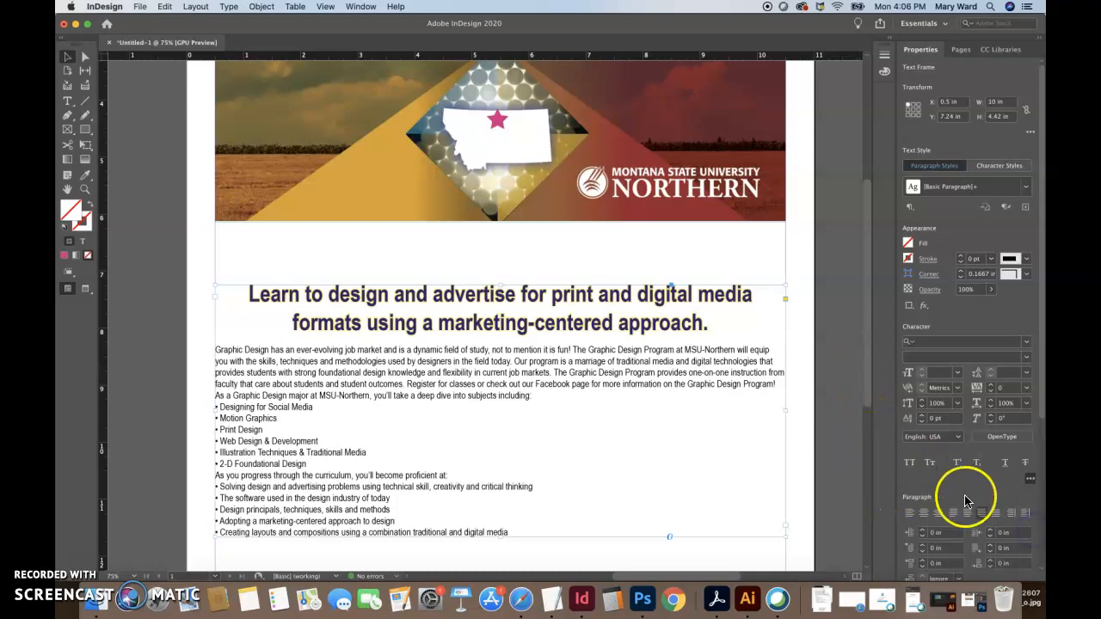
pyautogui.scroll(-5, 965, 501)
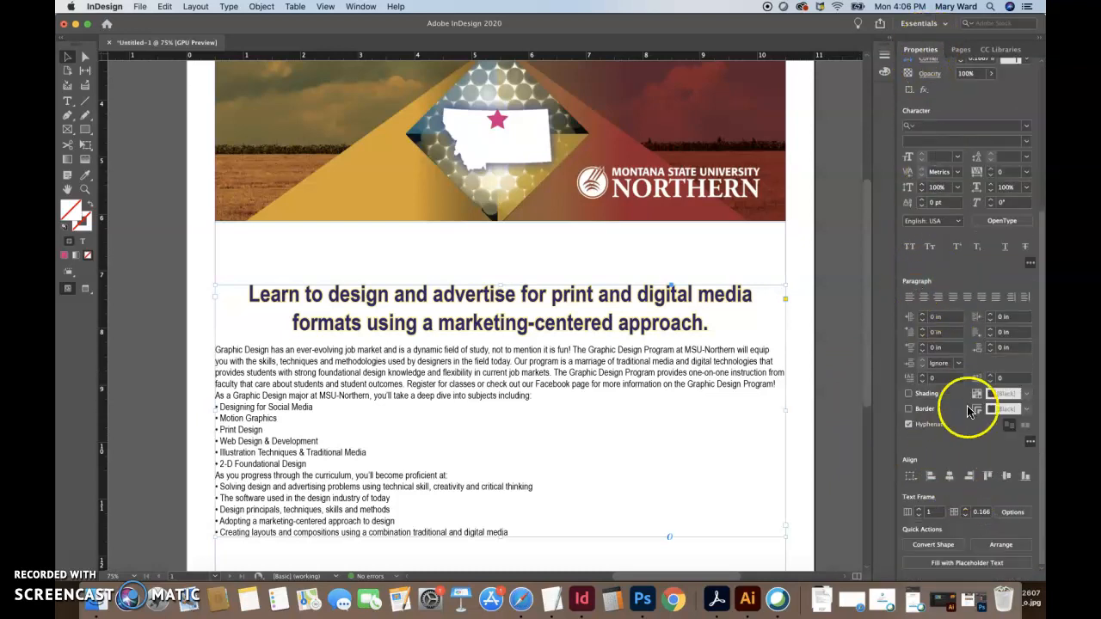
pyautogui.click(910, 425)
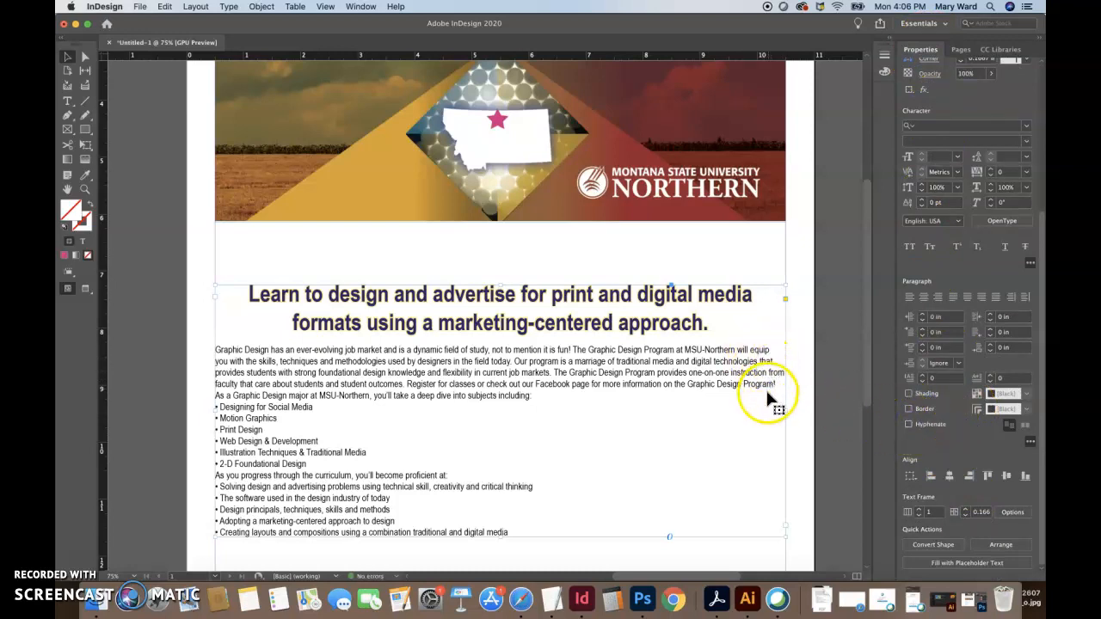
pyautogui.click(910, 425)
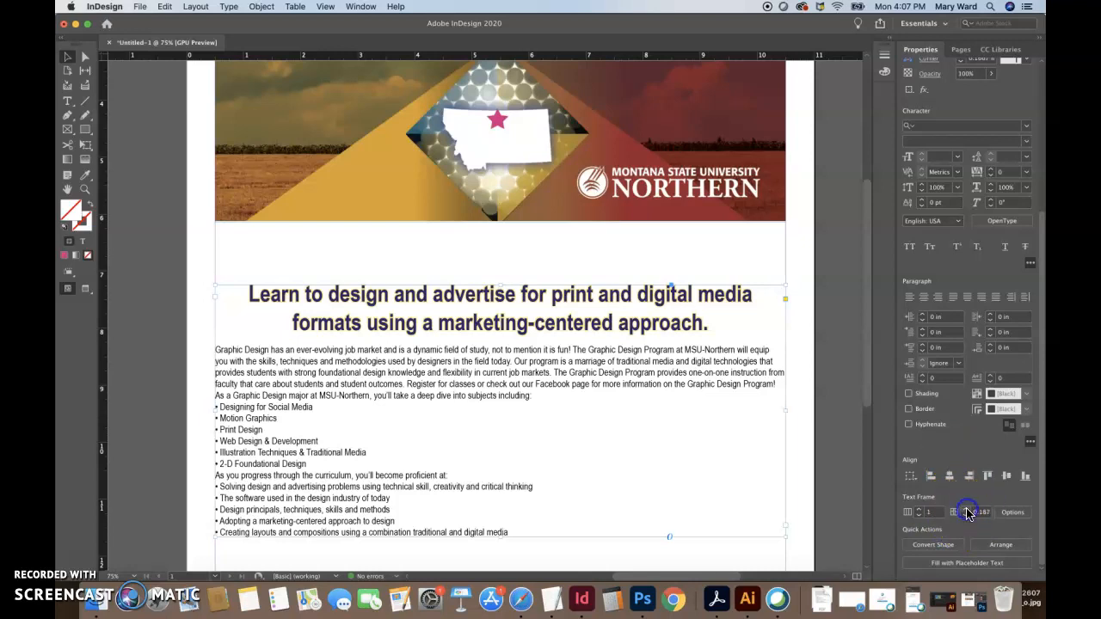
# Step: Try two- and three-column layouts with a 0.125 in gutter on the text frame, and return it to a single column
pyautogui.click(919, 509)
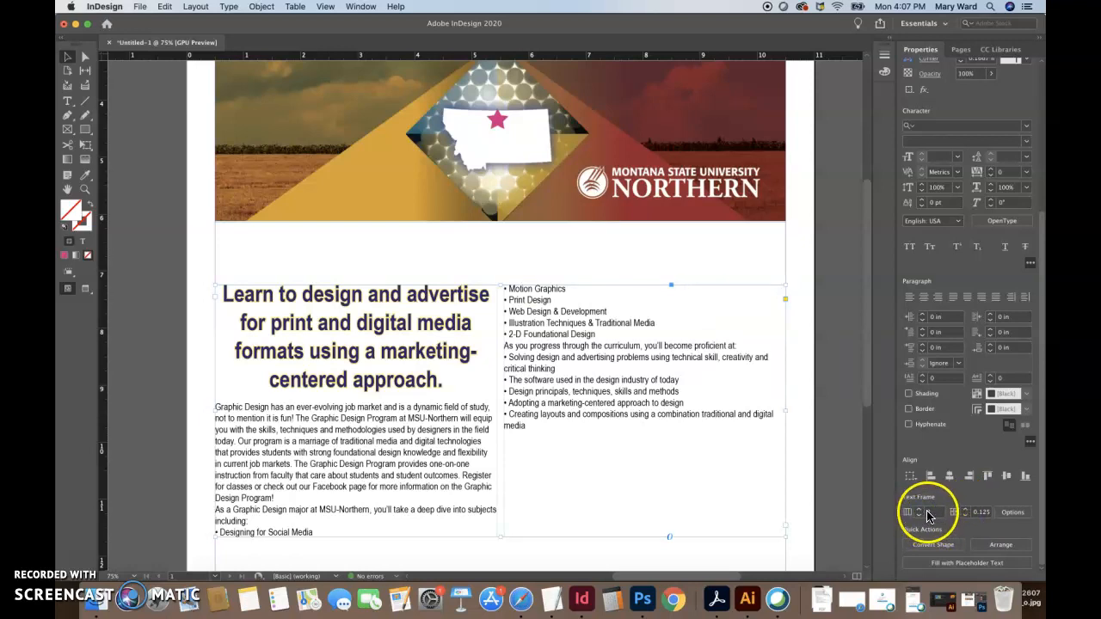
pyautogui.click(920, 514)
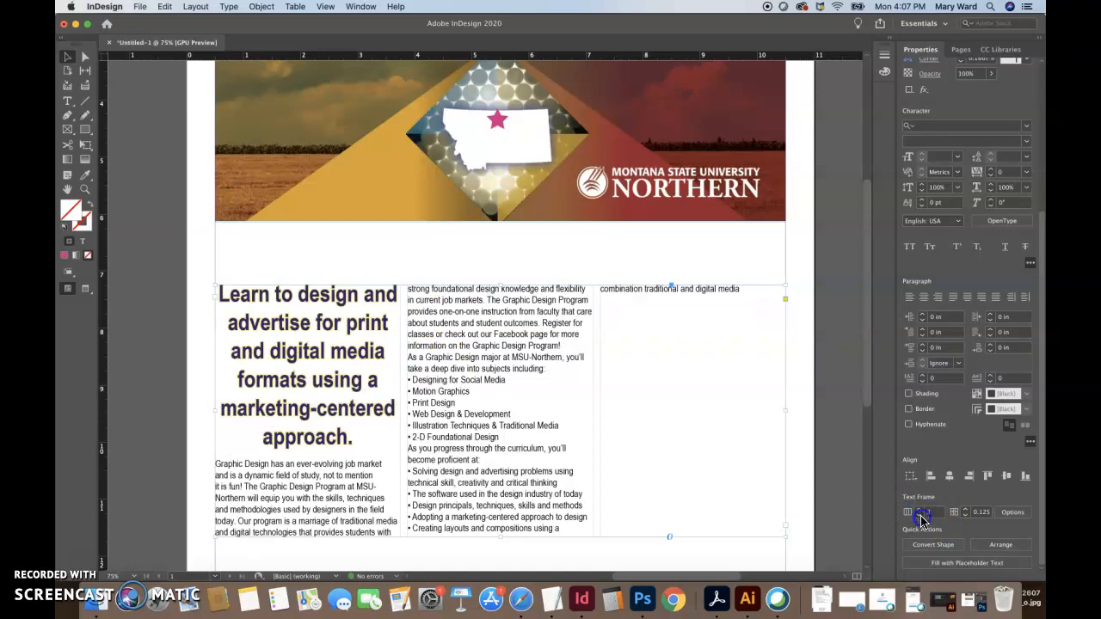
pyautogui.click(921, 516)
pyautogui.click(921, 516)
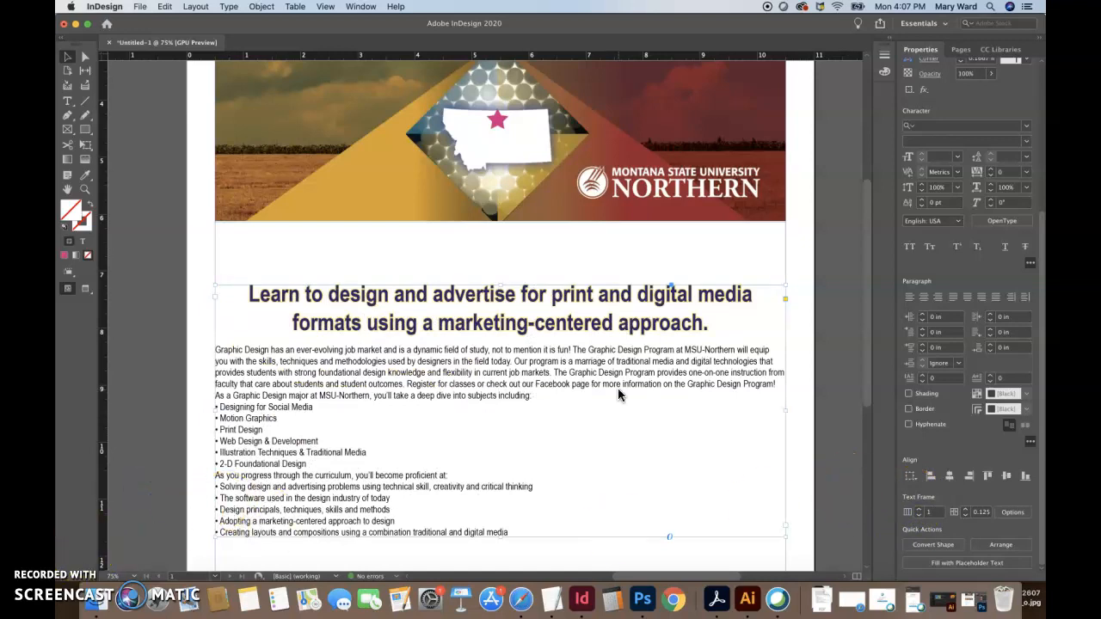
# Step: Select all the body text below the heading, including the bulleted lists, and set its font size to 20 pt
pyautogui.press('super+0')
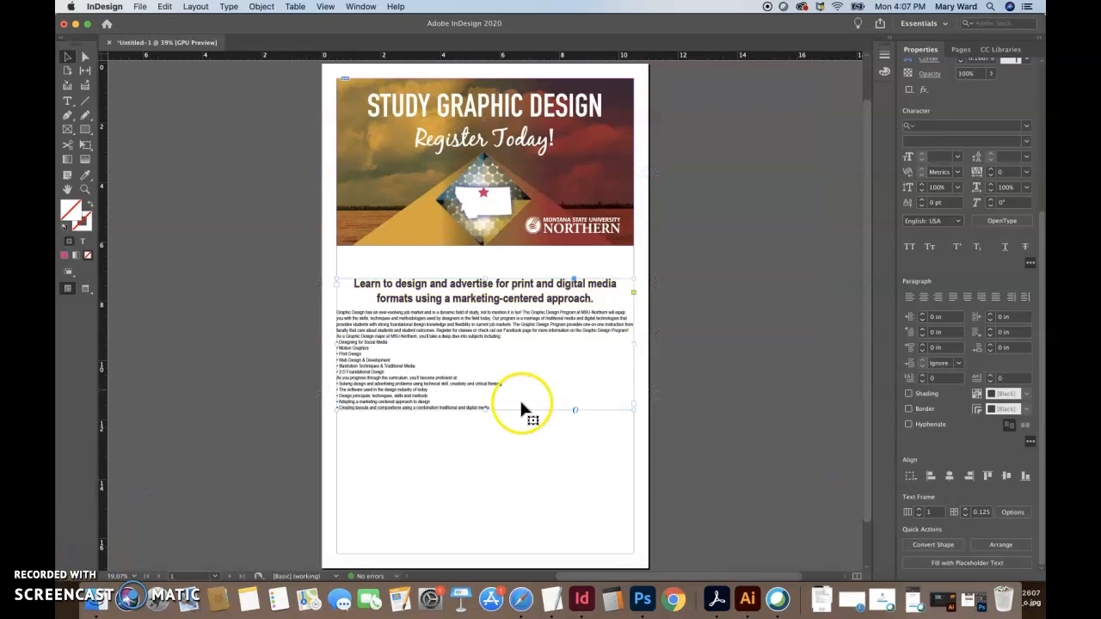
pyautogui.click(219, 270)
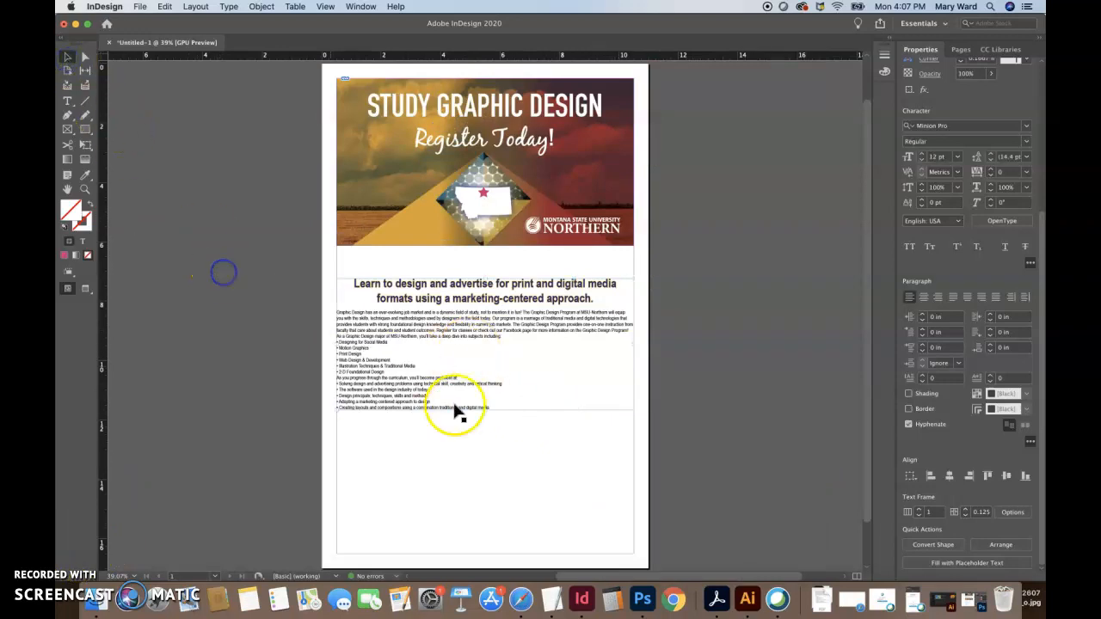
pyautogui.click(498, 410)
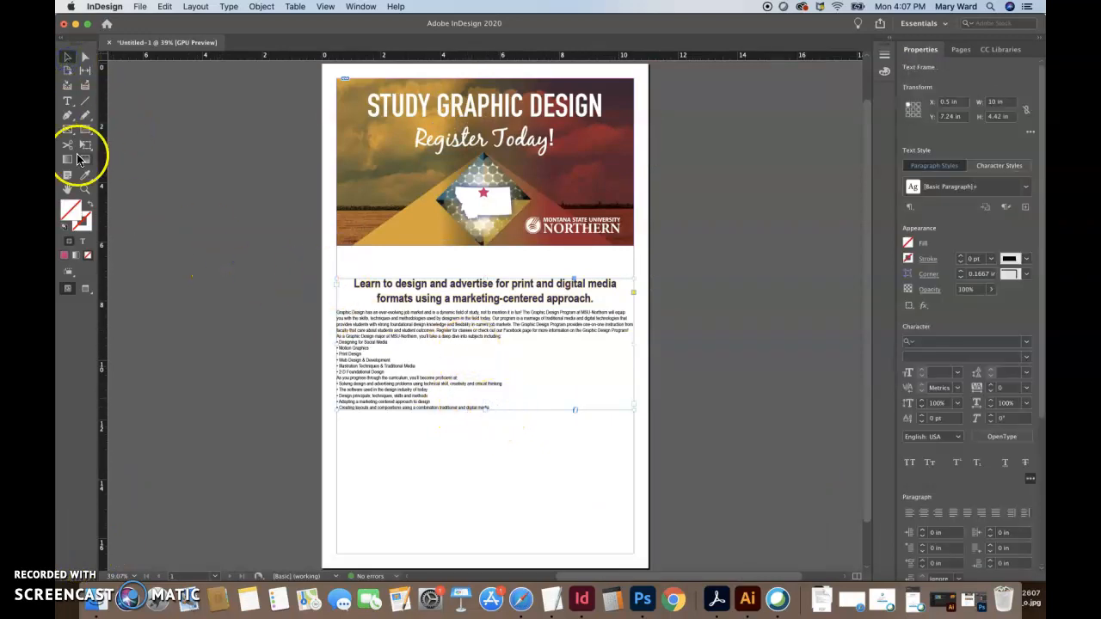
pyautogui.moveTo(479, 407); pyautogui.dragTo(325, 316)
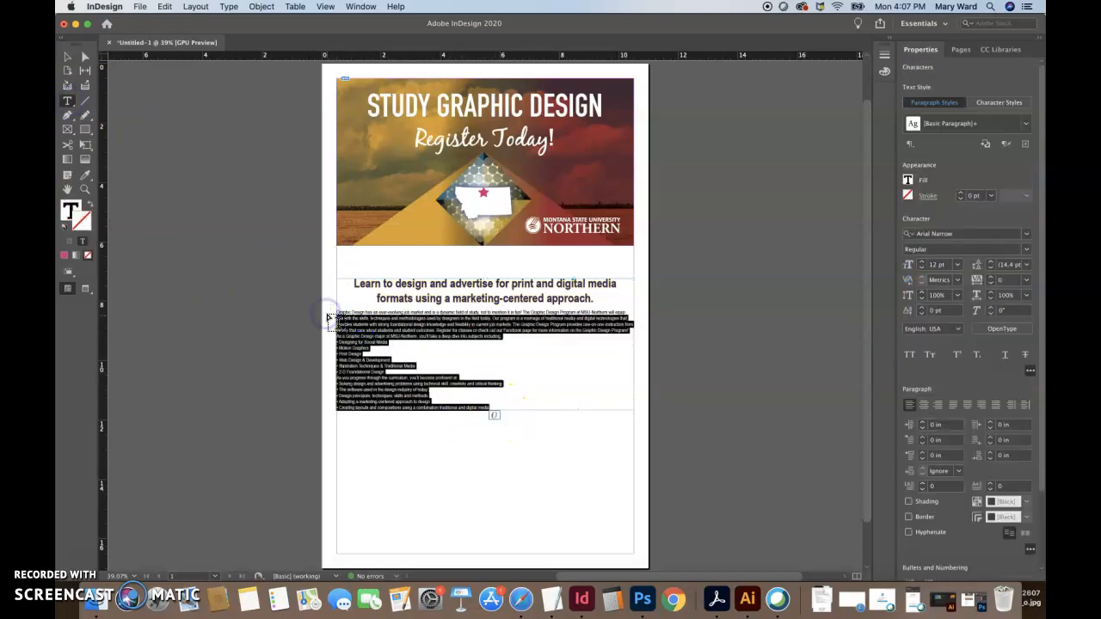
pyautogui.moveTo(492, 404); pyautogui.dragTo(336, 313)
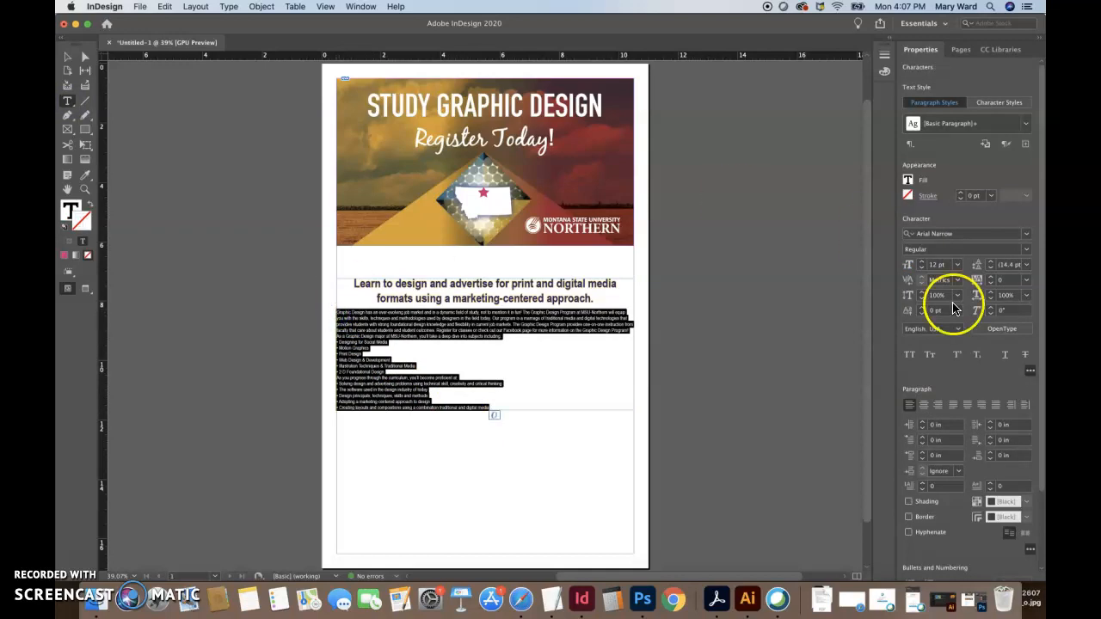
pyautogui.click(922, 262)
pyautogui.click(921, 262)
pyautogui.click(922, 264)
pyautogui.click(921, 264)
pyautogui.click(922, 264)
pyautogui.click(922, 264)
pyautogui.click(921, 264)
pyautogui.click(921, 264)
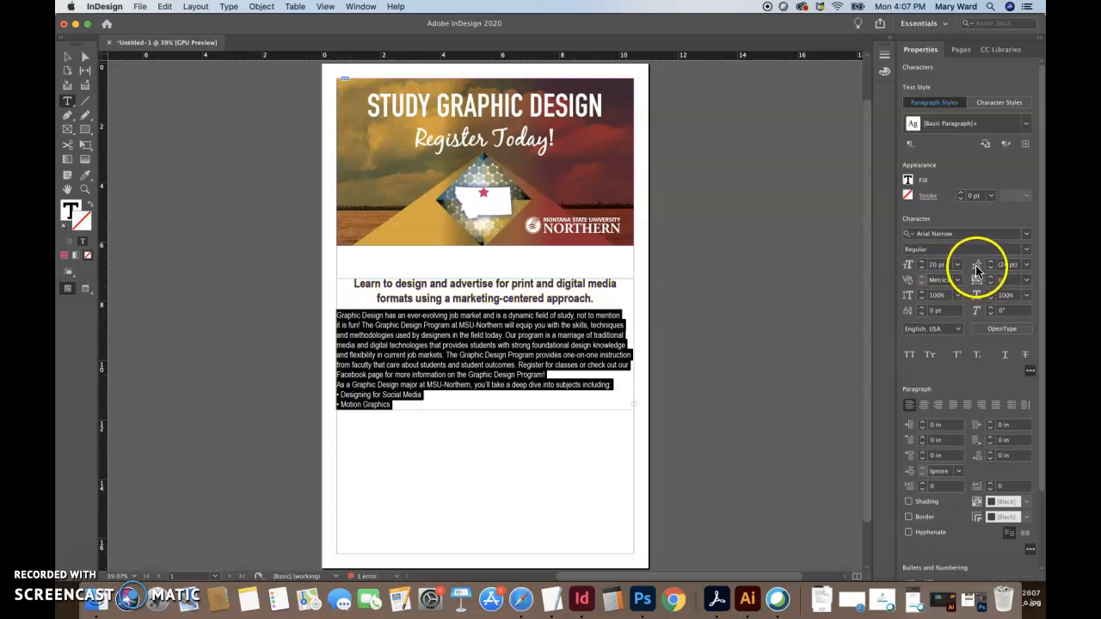
# Step: Extend the text frame's lower edge to just above the page's bottom margin so the overset body text fits, and deselect it
pyautogui.click(67, 56)
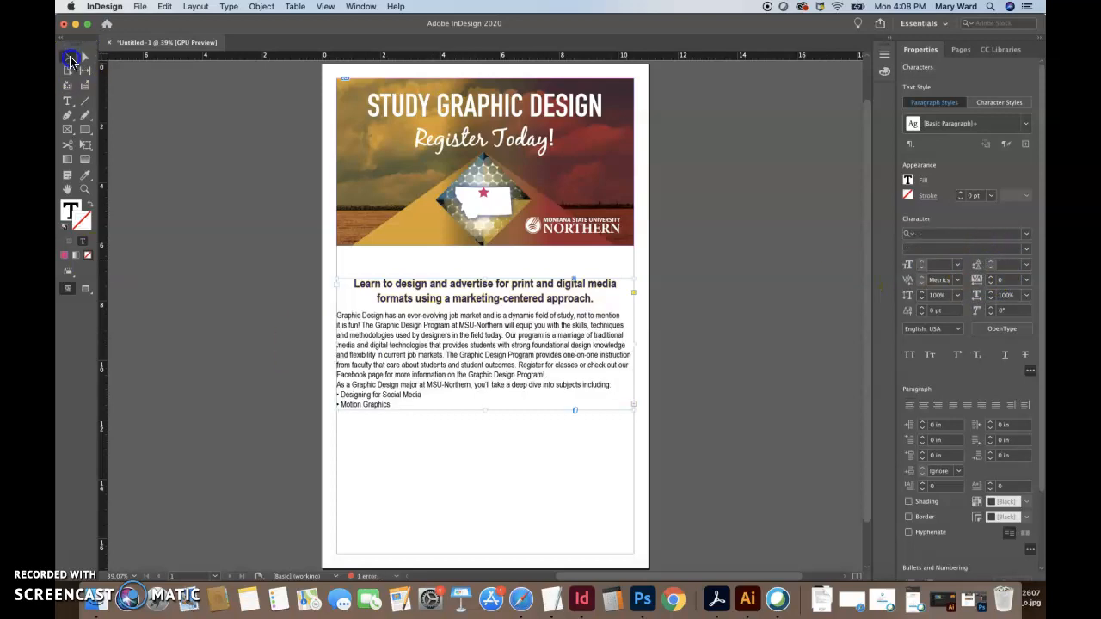
pyautogui.moveTo(484, 410); pyautogui.dragTo(489, 540)
pyautogui.click(713, 430)
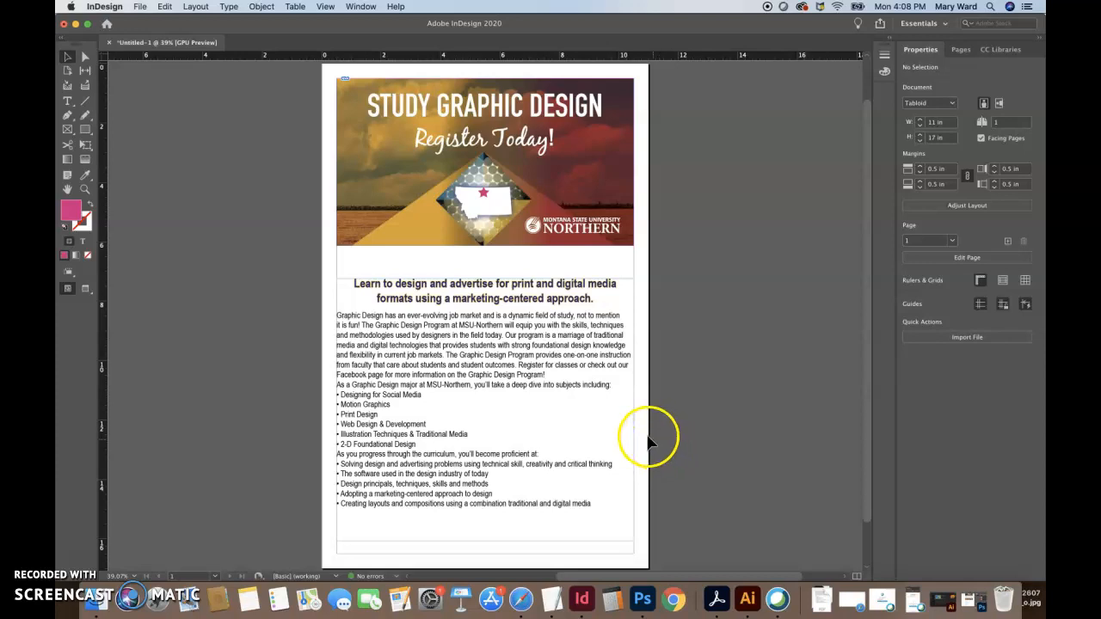
# Step: Insert a blank line above the "As a Graphic Design major at MSU-Northern" line and set that line to Bold
pyautogui.doubleClick(547, 376)
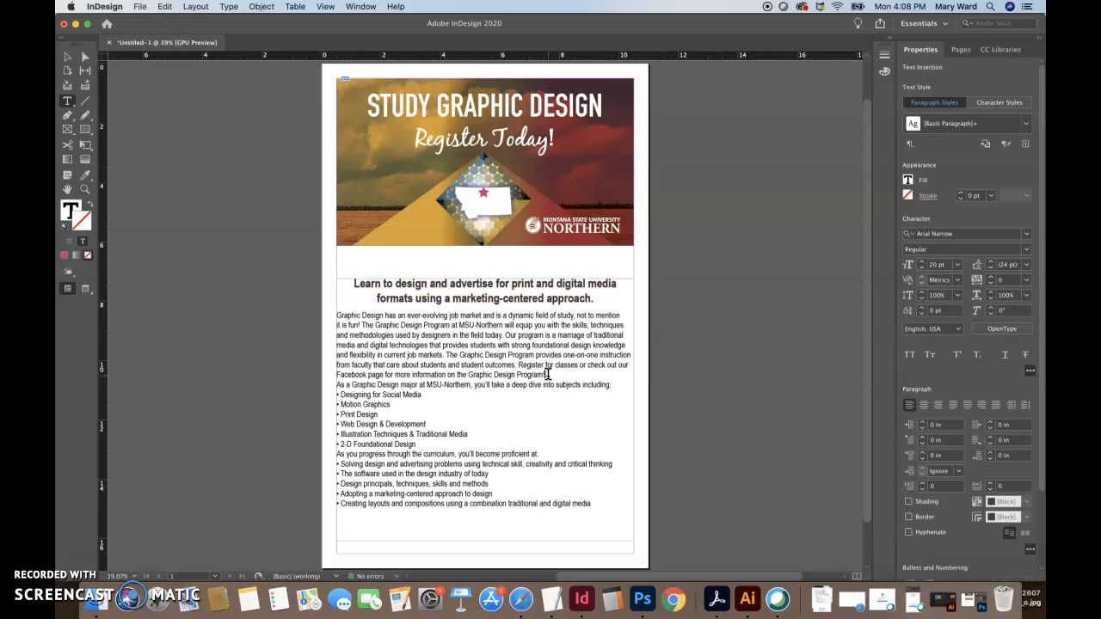
pyautogui.press('Return')
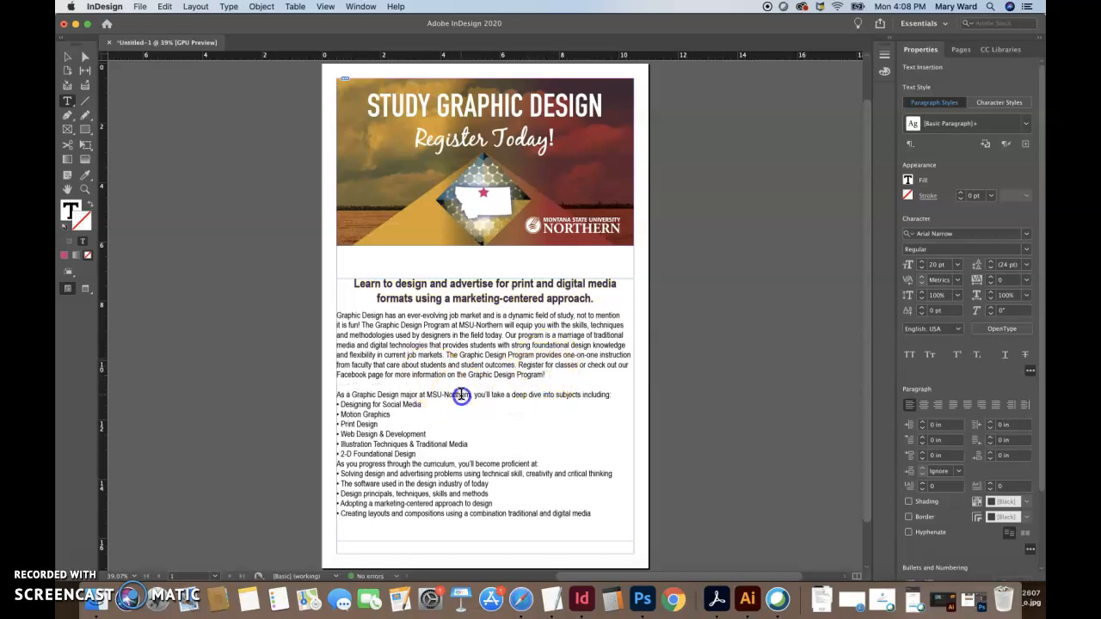
pyautogui.tripleClick(462, 395)
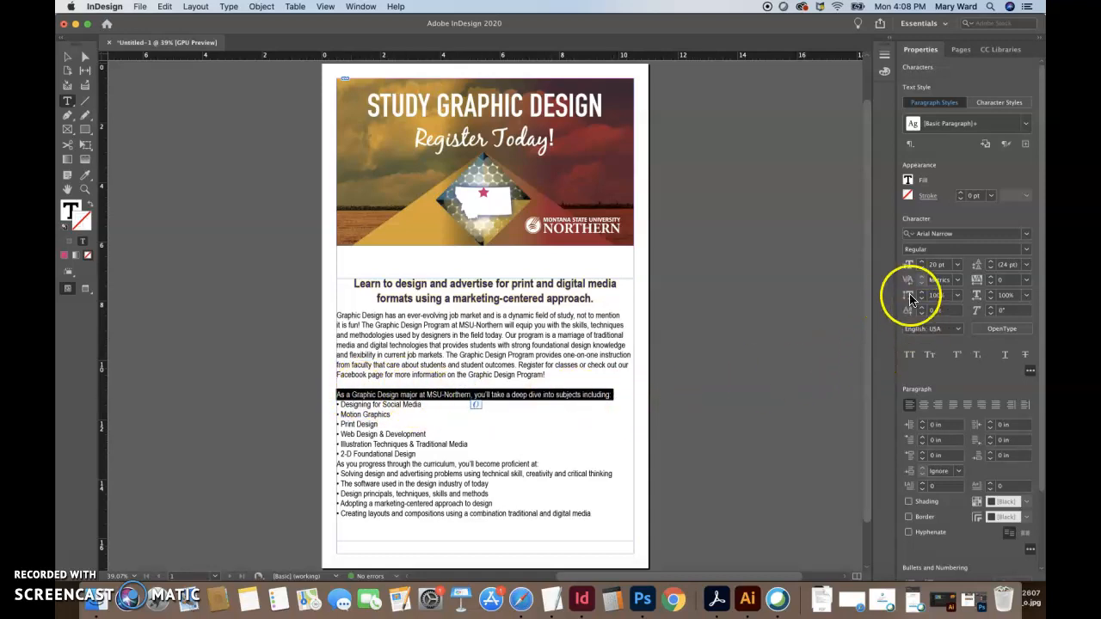
pyautogui.click(1025, 249)
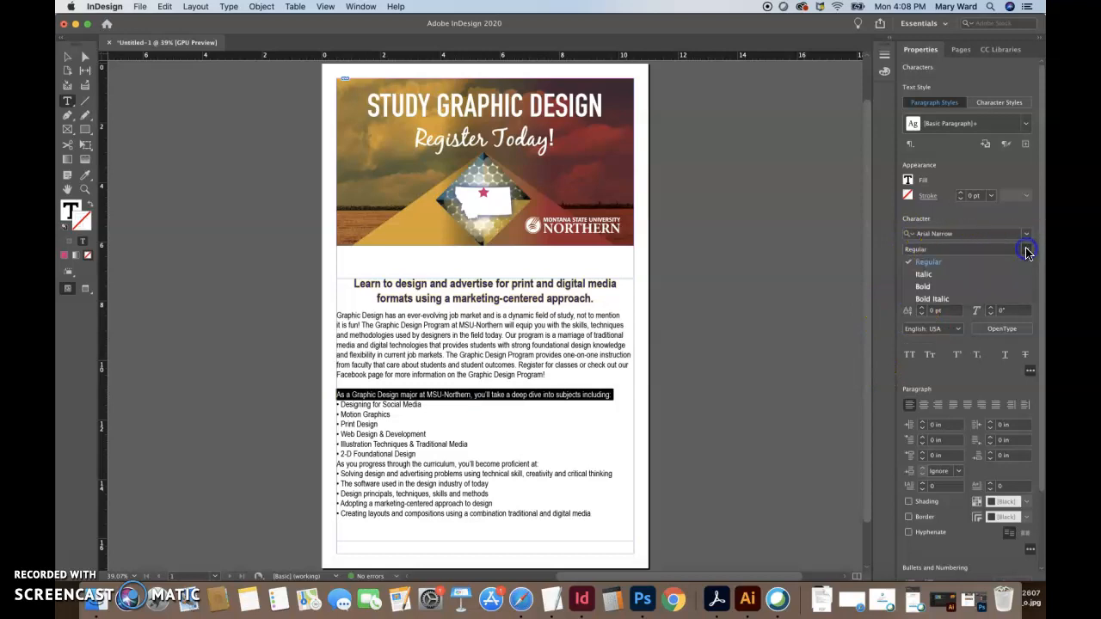
pyautogui.click(954, 286)
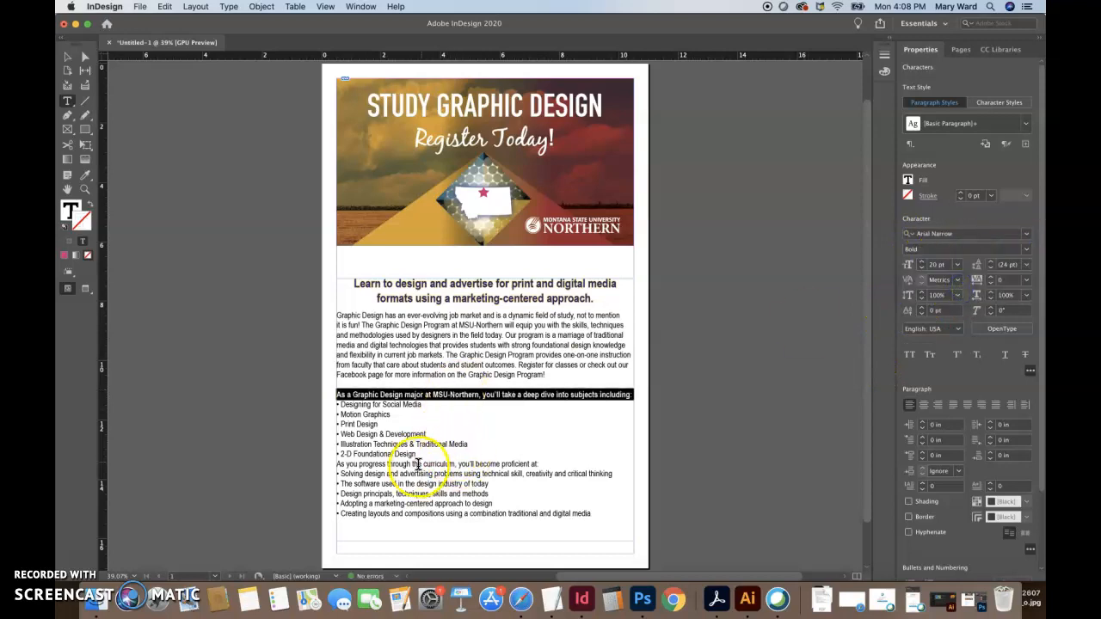
# Step: Insert a blank line above the "As you progress through the curriculum" line, set that line to Bold, and deselect the text
pyautogui.click(421, 455)
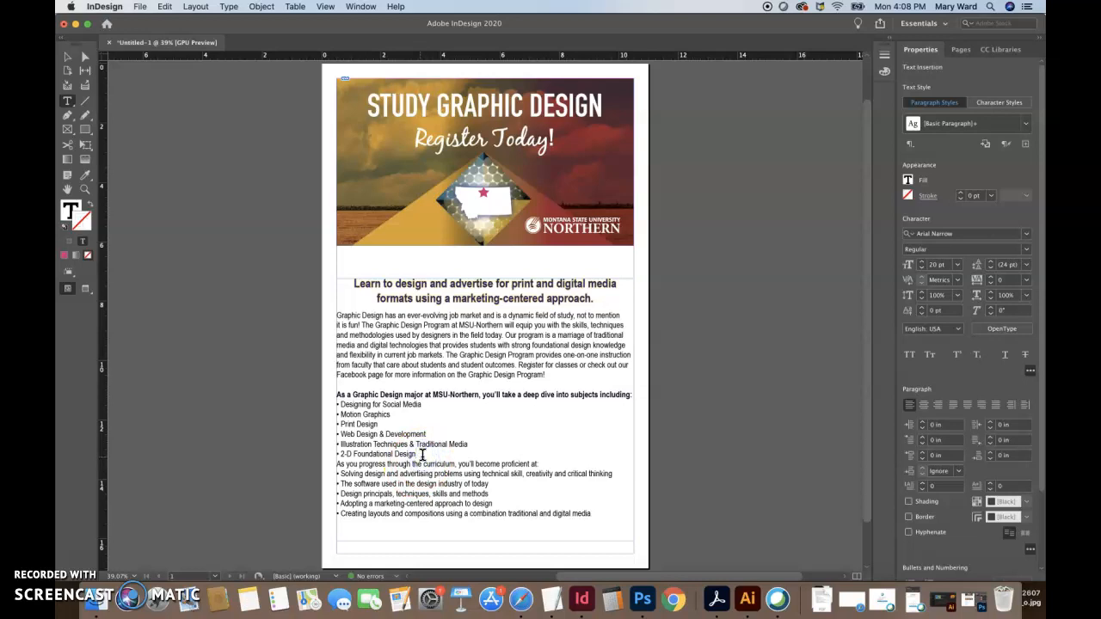
pyautogui.press('Return')
pyautogui.tripleClick(410, 472)
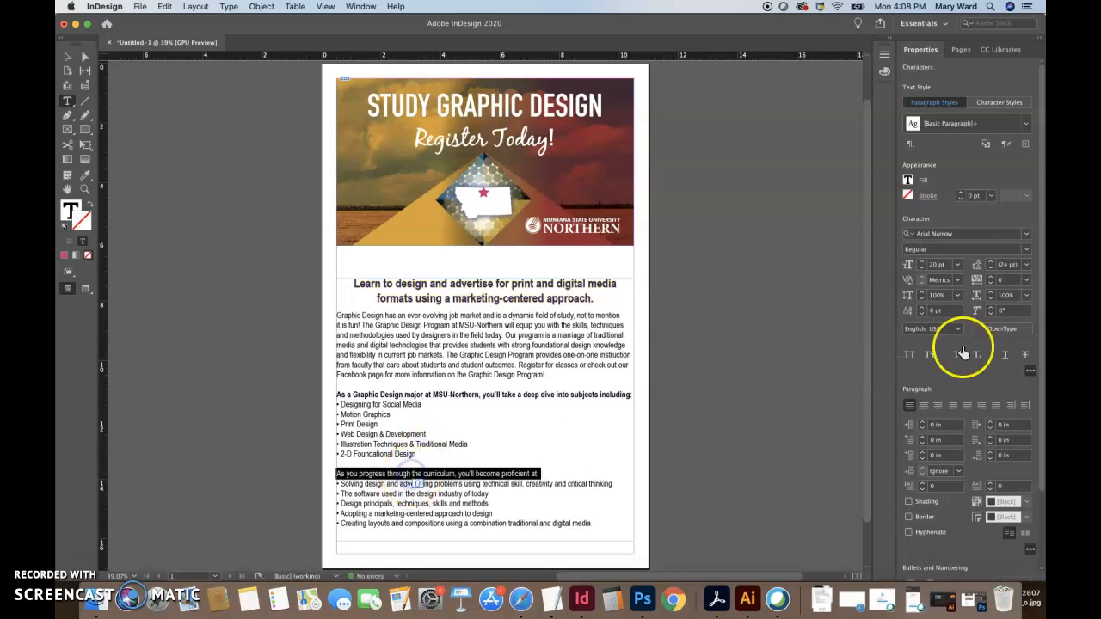
pyautogui.click(970, 250)
pyautogui.click(1026, 250)
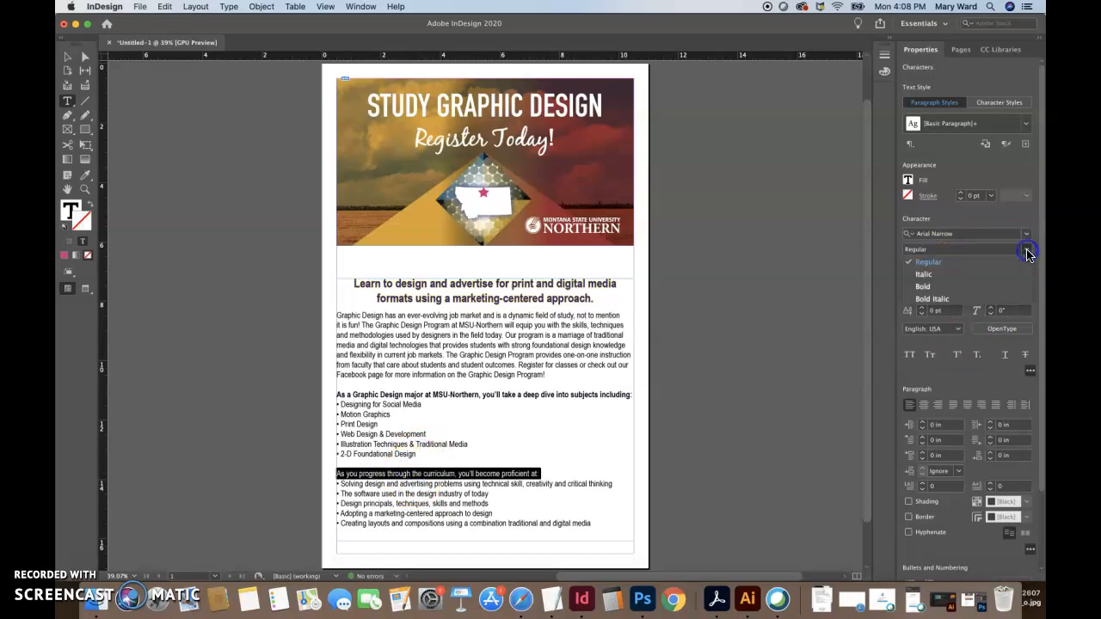
pyautogui.click(946, 290)
pyautogui.click(62, 61)
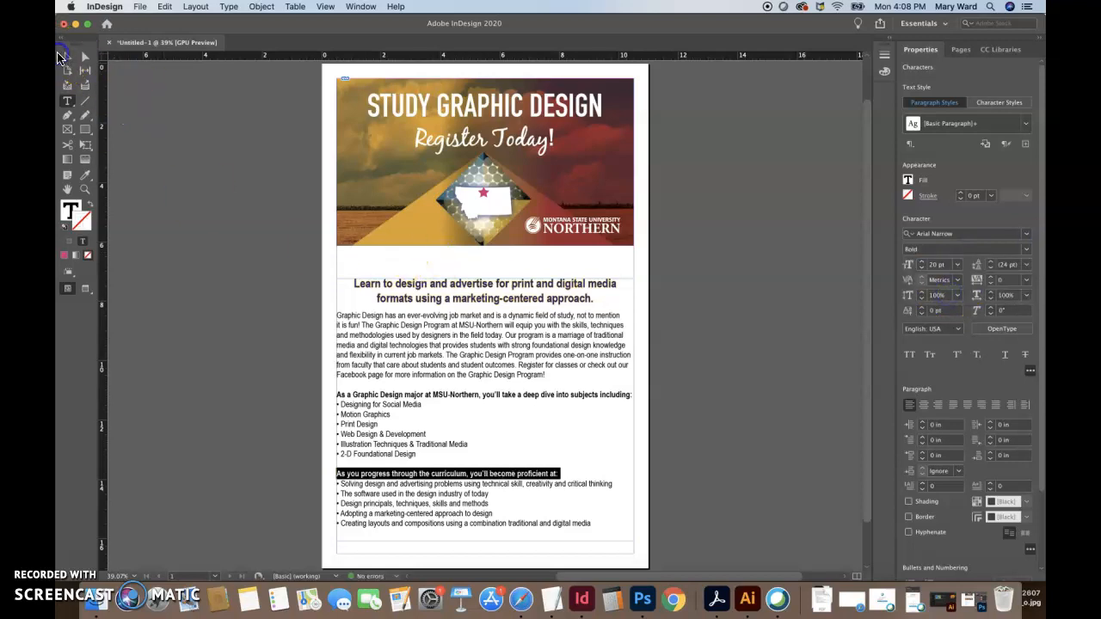
pyautogui.click(255, 295)
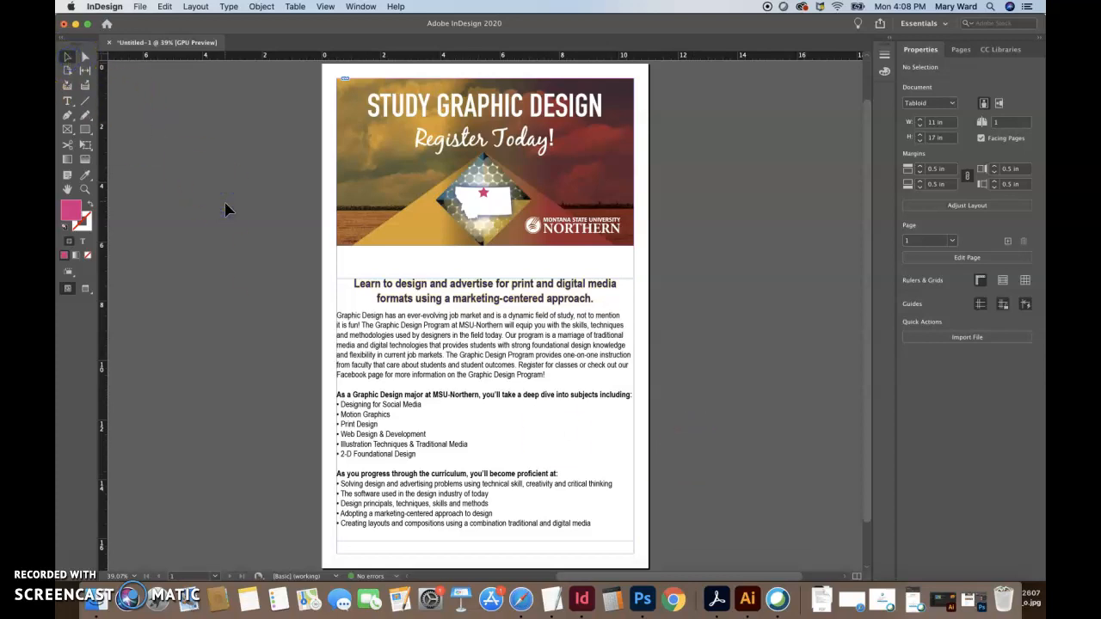
# Step: Place GraphicDesignProgramLogoRGB.png from the images folder at its original size beside the page's left edge
pyautogui.click(140, 7)
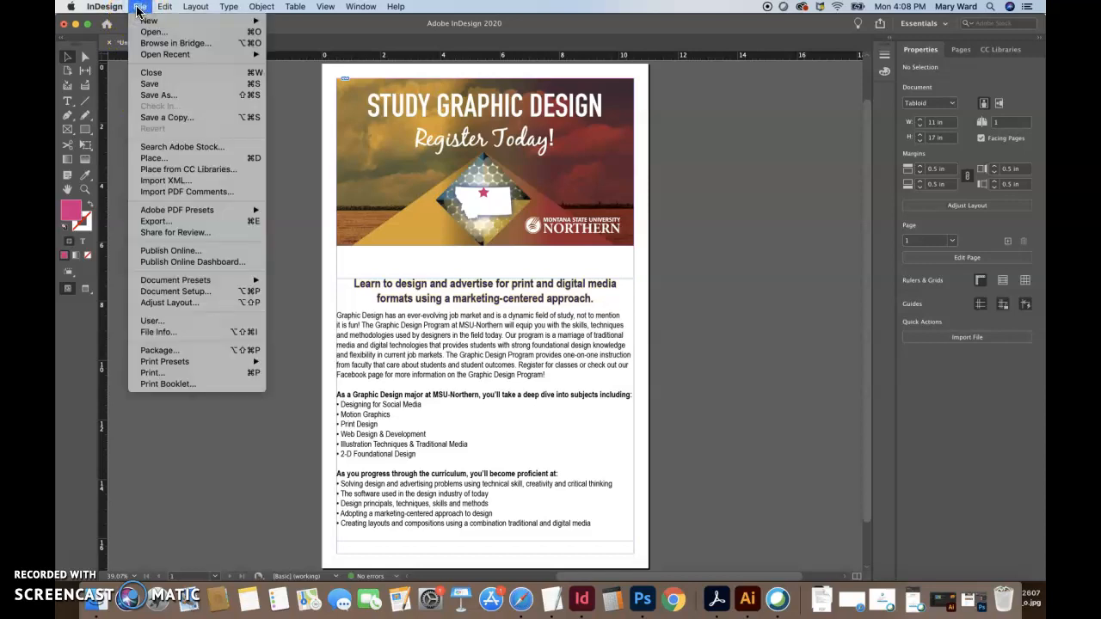
pyautogui.click(153, 162)
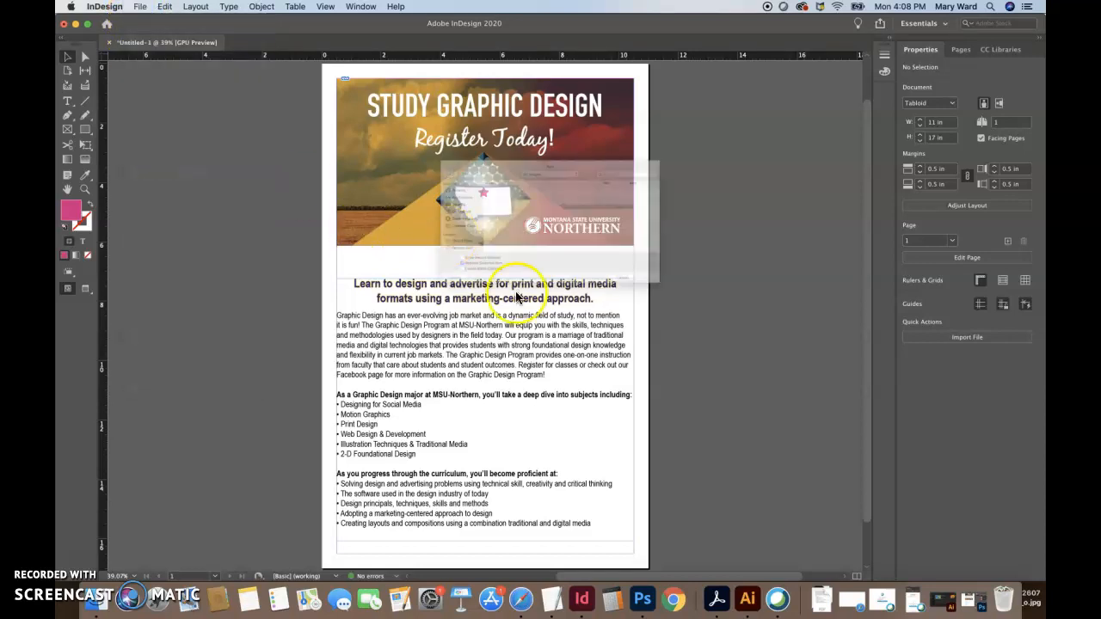
pyautogui.click(467, 152)
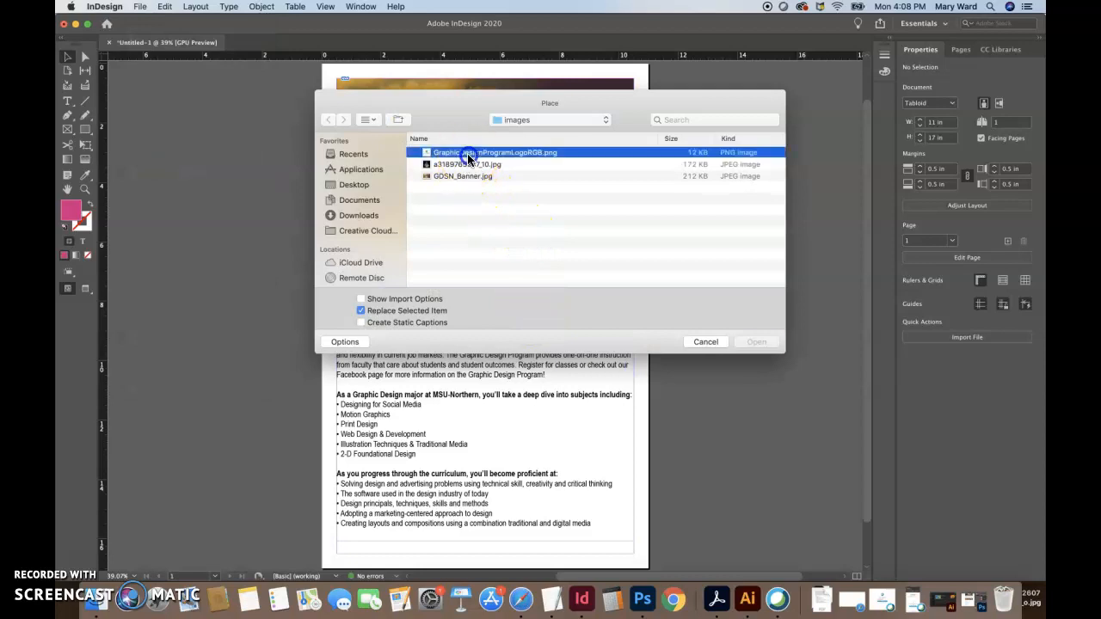
pyautogui.click(754, 343)
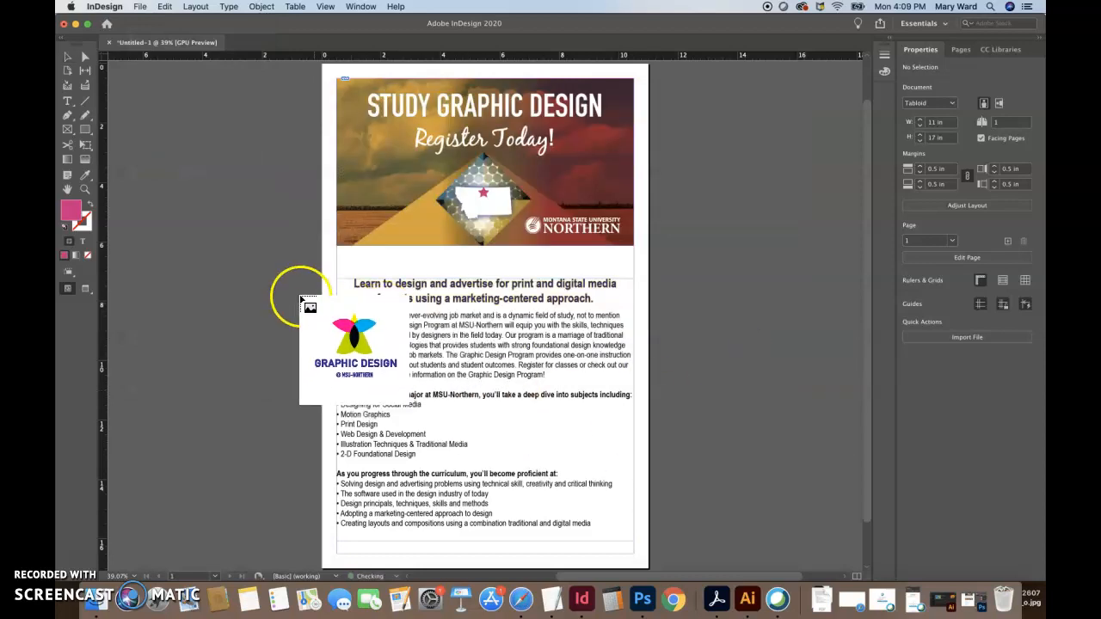
pyautogui.click(302, 292)
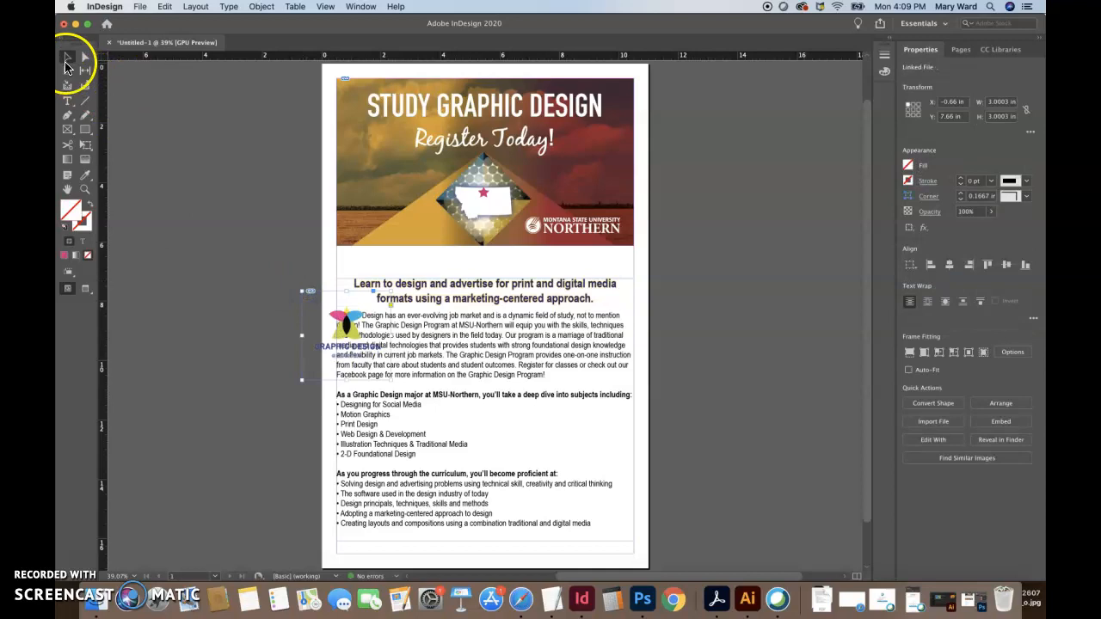
# Step: Move the logo frame to the bottom centre of the page, at about X 3.84 in, Y 14.56 in, and deselect it
pyautogui.click(65, 58)
pyautogui.moveTo(336, 319); pyautogui.dragTo(488, 524)
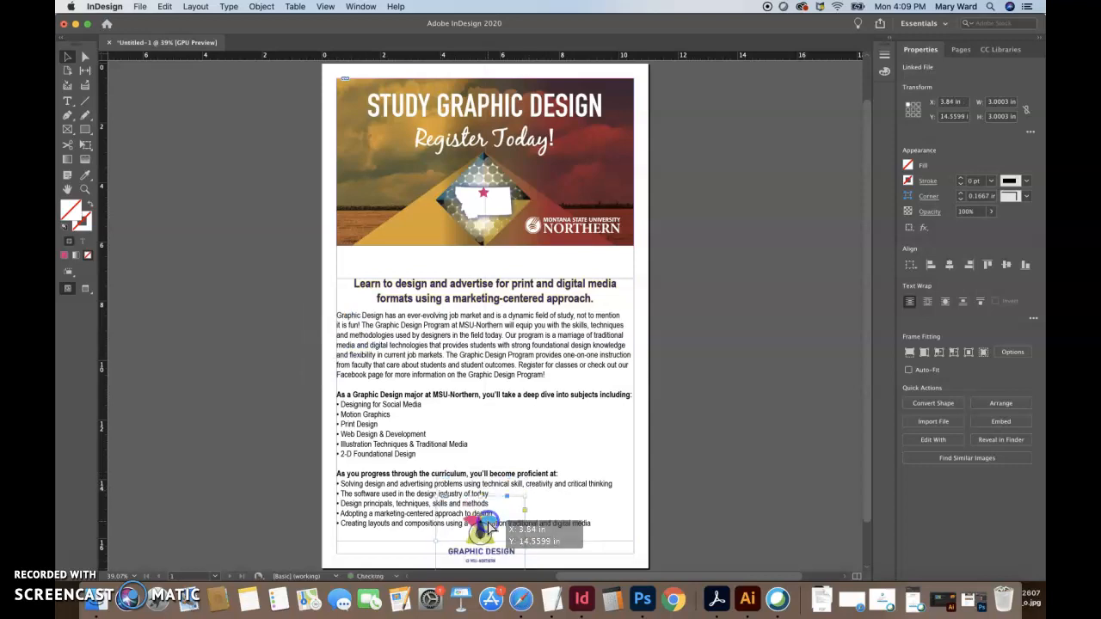
pyautogui.click(487, 417)
pyautogui.click(189, 197)
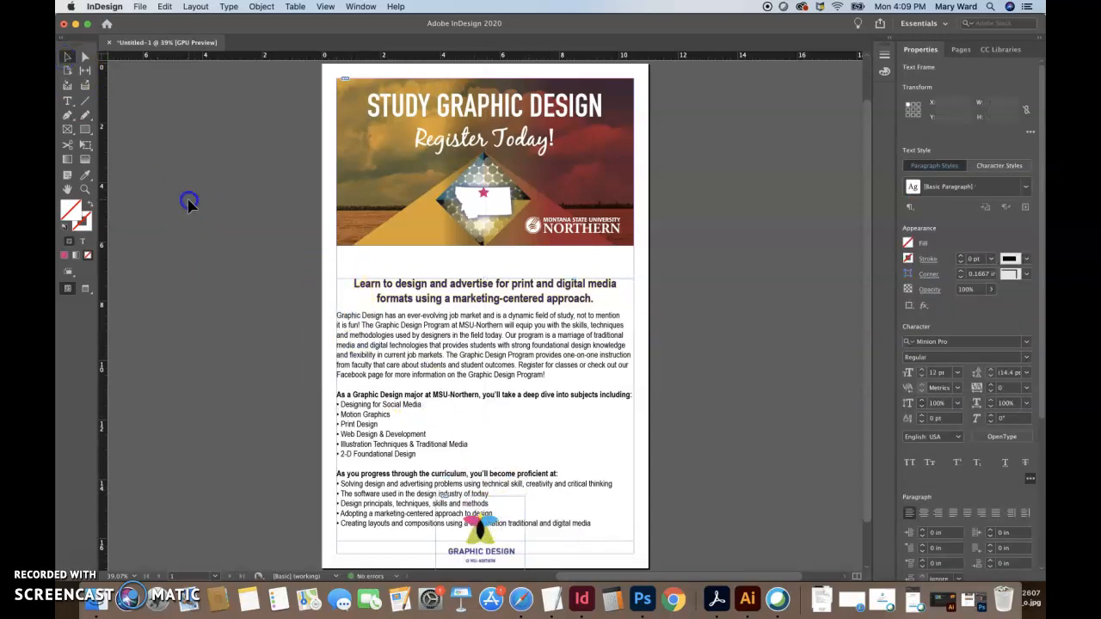
# Step: Move the body text frame straight up to just below the banner image, making room for the logo, and deselect it
pyautogui.scroll(-2, 189, 206)
pyautogui.click(486, 275)
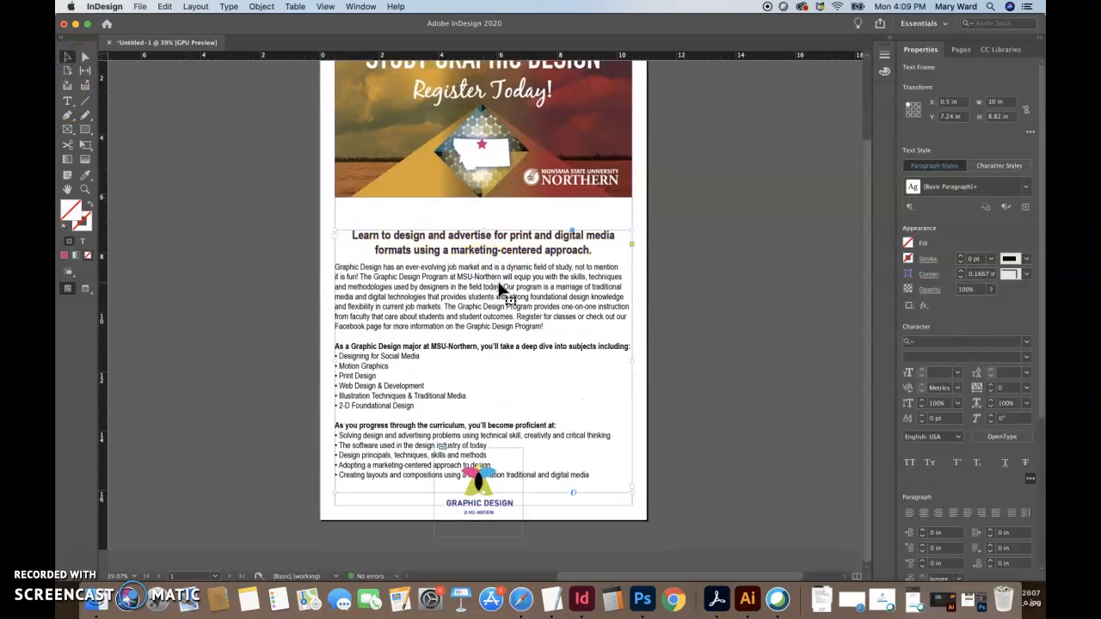
pyautogui.moveTo(500, 299); pyautogui.dragTo(501, 257)
pyautogui.click(649, 430)
# Step: Try shifting the logo image sideways inside its frame at the bottom of the page, undoing each attempt
pyautogui.moveTo(487, 500); pyautogui.dragTo(496, 500)
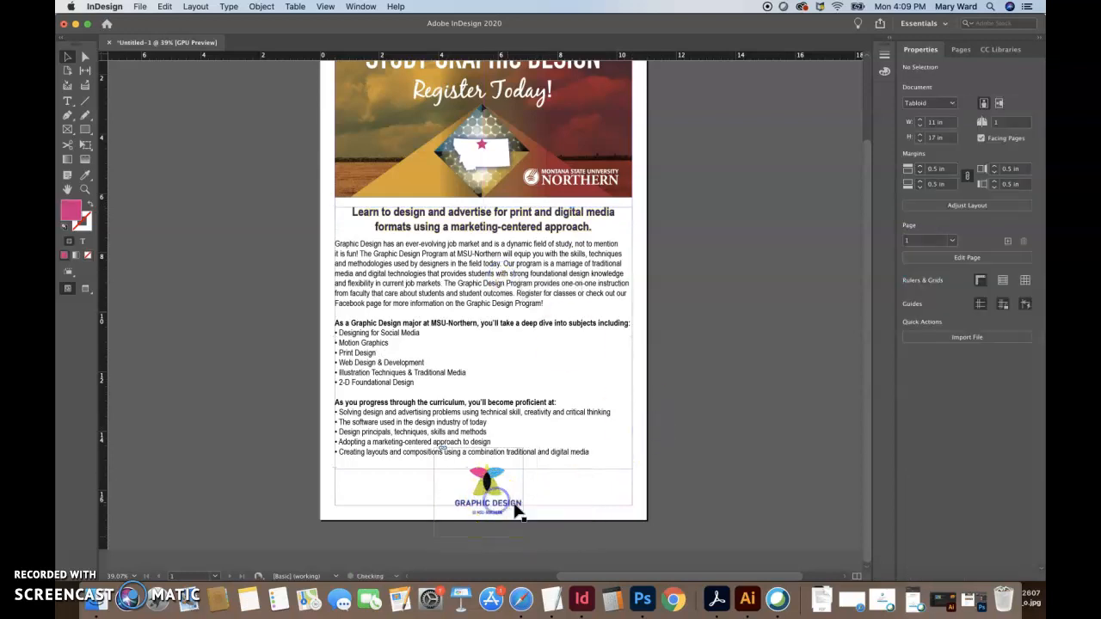
pyautogui.press('super+z')
pyautogui.click(550, 531)
pyautogui.moveTo(479, 492); pyautogui.dragTo(537, 495)
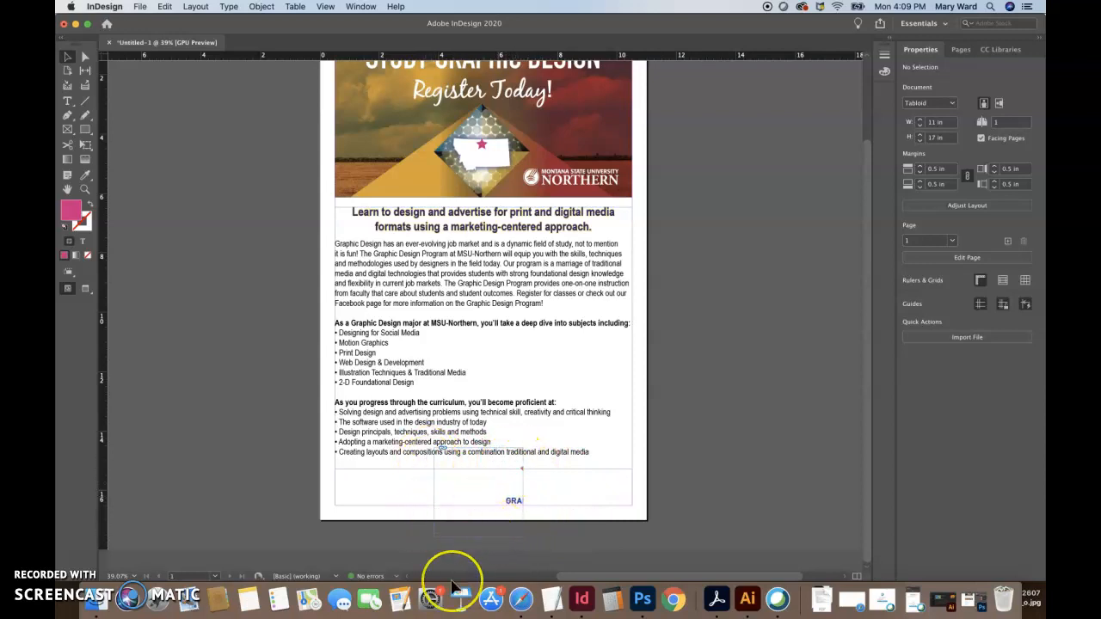
pyautogui.press('super+z')
pyautogui.click(336, 521)
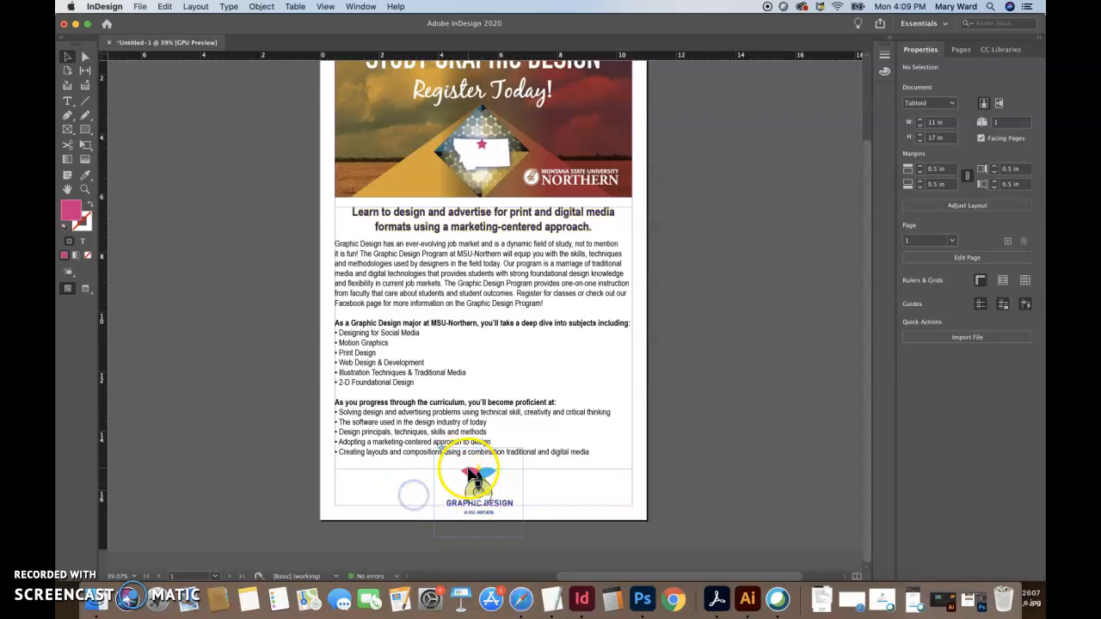
pyautogui.click(441, 471)
pyautogui.moveTo(448, 465); pyautogui.dragTo(521, 463)
pyautogui.press('super+z')
pyautogui.click(405, 485)
# Step: Reposition the whole logo frame centred below the body text at about X 4 in, Y 14.52 in, and deselect it
pyautogui.moveTo(447, 484); pyautogui.dragTo(632, 520)
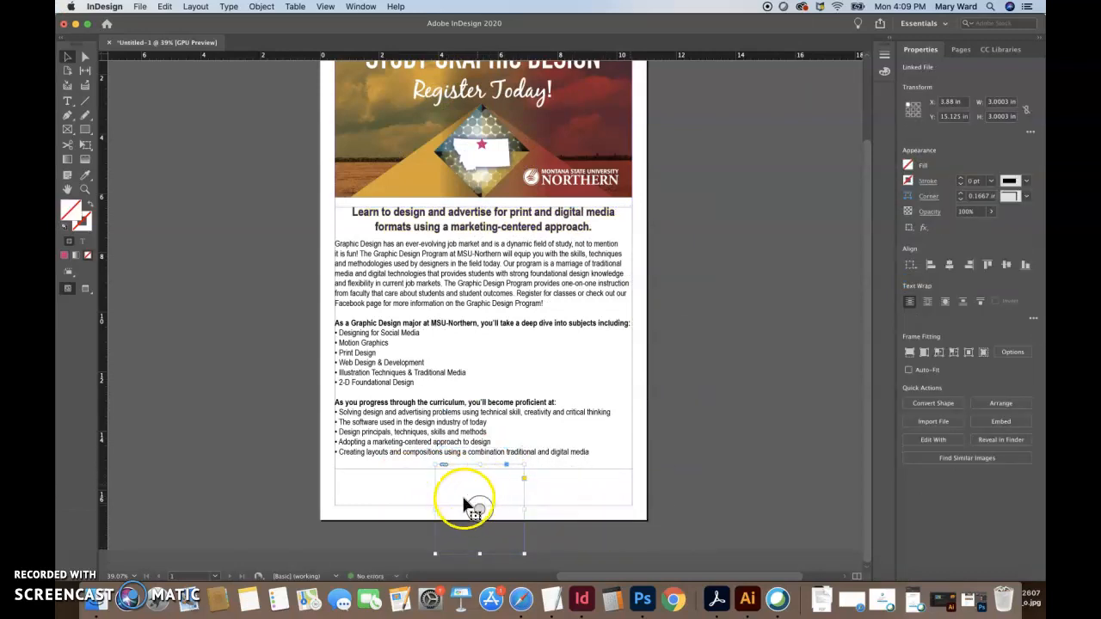
pyautogui.click(487, 519)
pyautogui.click(297, 489)
pyautogui.click(200, 289)
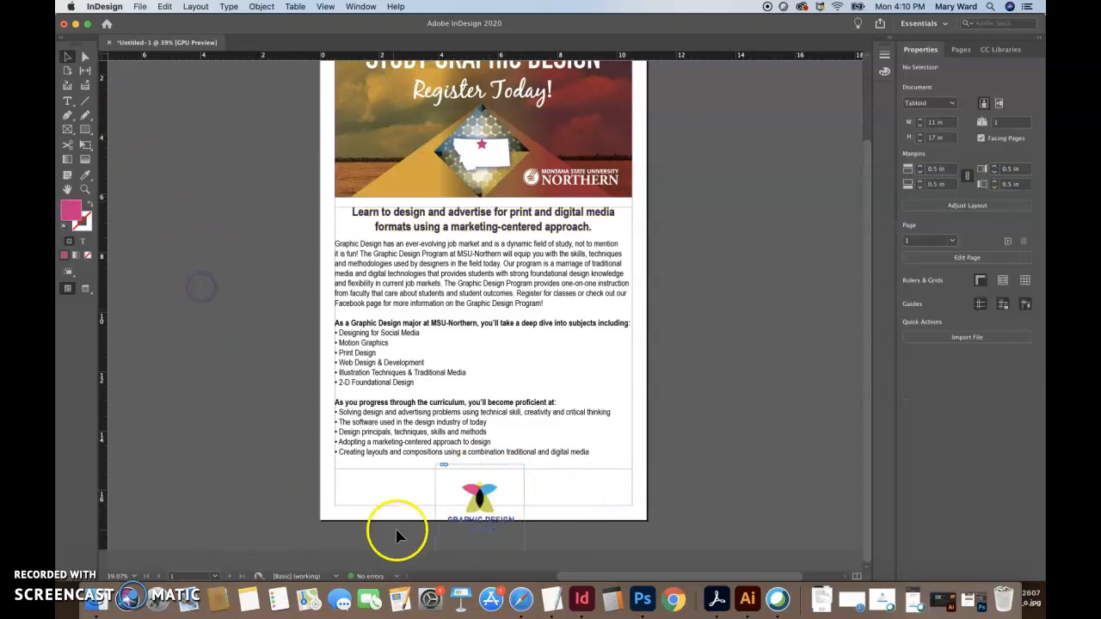
pyautogui.moveTo(441, 491)
pyautogui.mouseDown()
pyautogui.moveTo(452, 481)
pyautogui.moveTo(439, 471)
pyautogui.moveTo(458, 474)
pyautogui.moveTo(448, 475)
pyautogui.mouseUp()
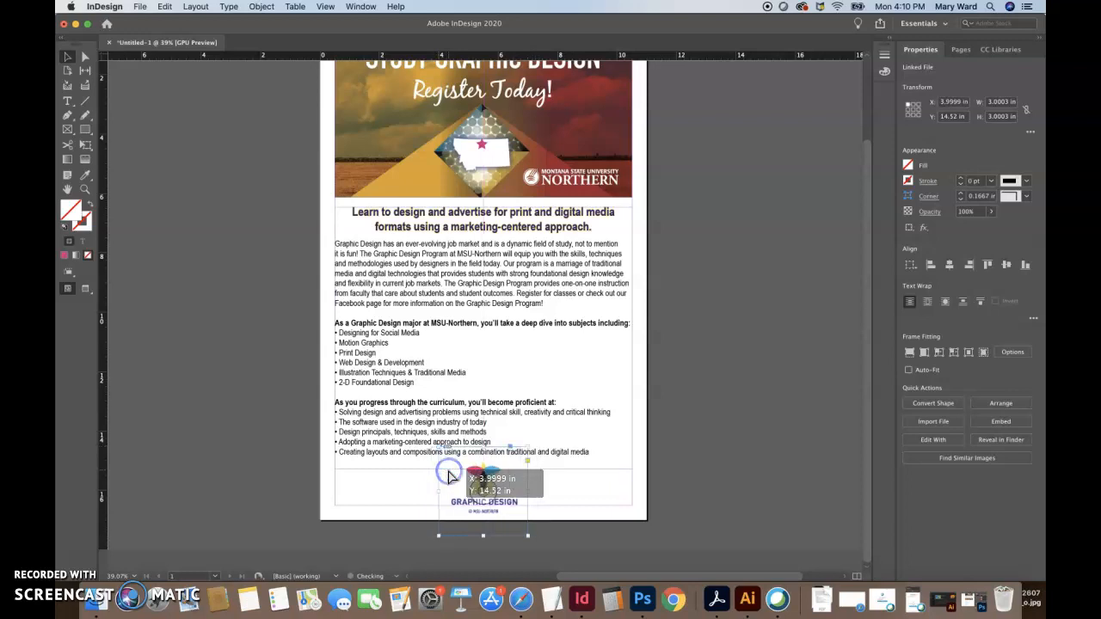
pyautogui.click(693, 510)
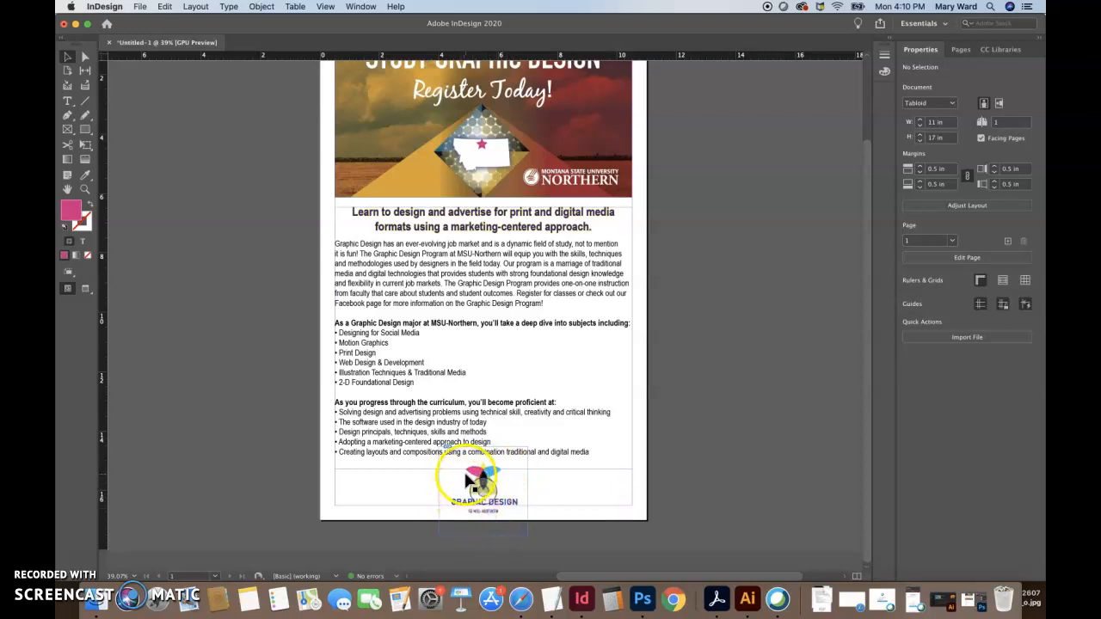
# Step: Display the document's linked images and examine the link information for GDSN_Banner.jpg and the program logo PNG
pyautogui.click(883, 58)
pyautogui.click(883, 58)
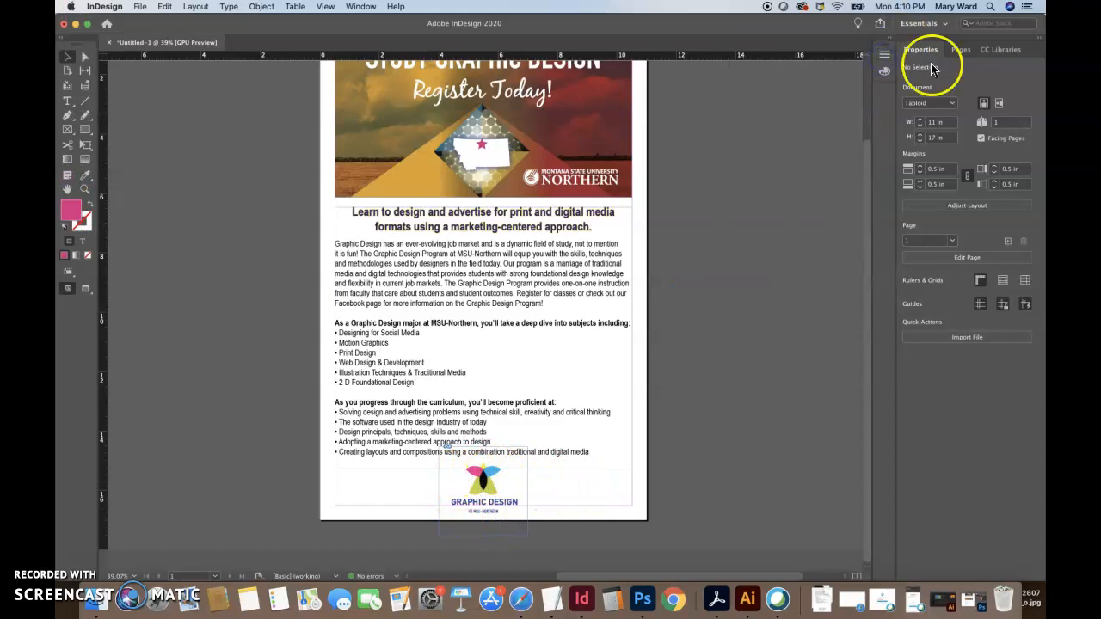
pyautogui.click(349, 9)
pyautogui.moveTo(365, 19)
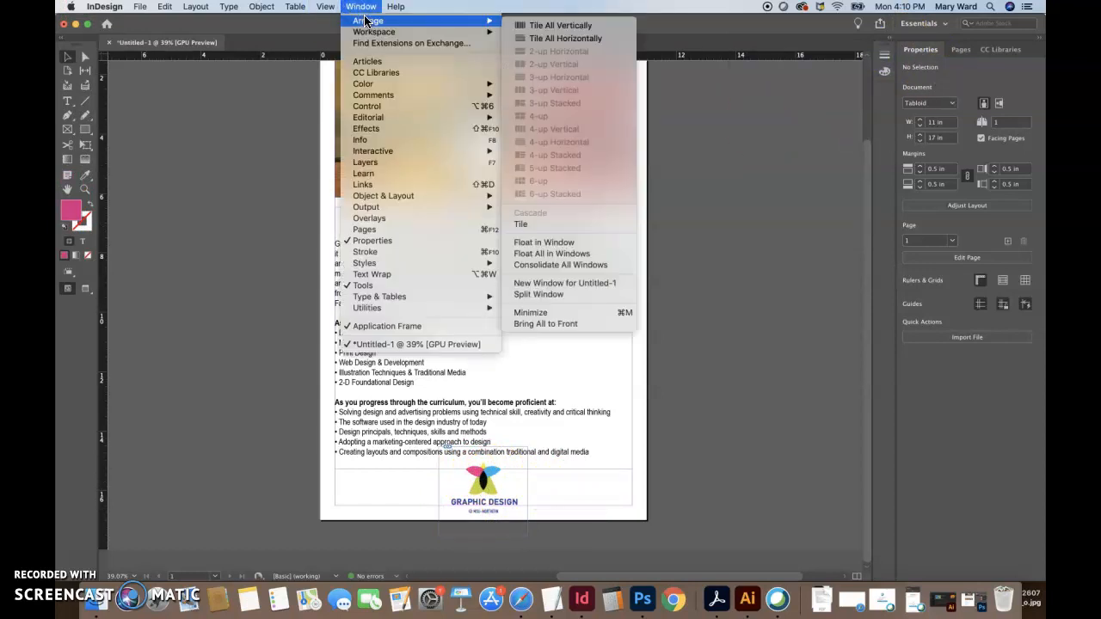
pyautogui.click(368, 184)
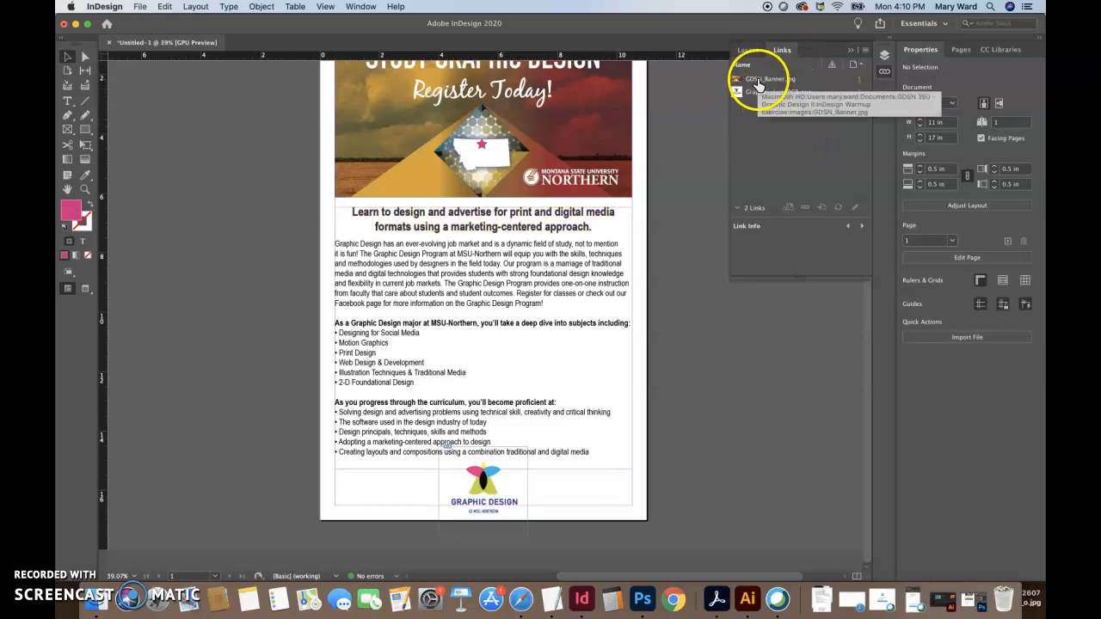
pyautogui.click(761, 83)
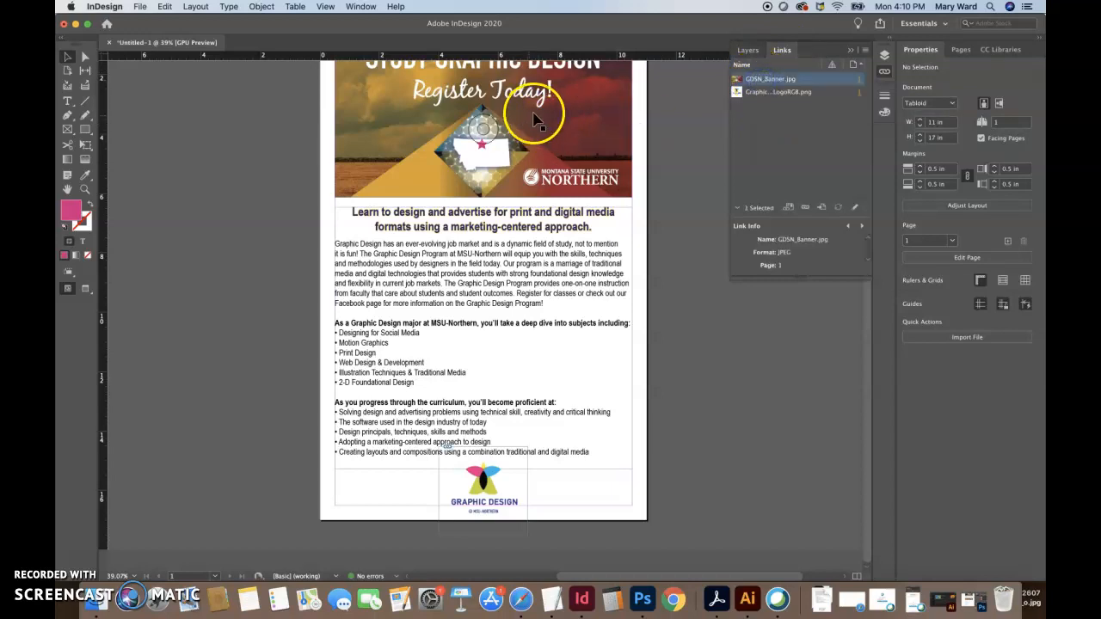
pyautogui.click(771, 95)
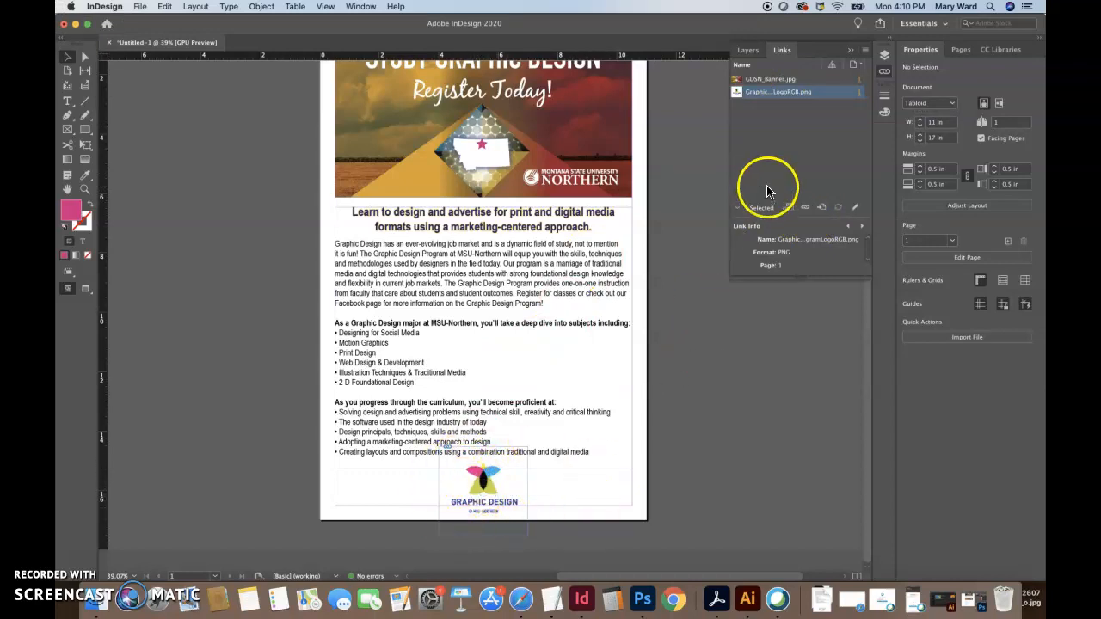
pyautogui.click(768, 97)
pyautogui.click(791, 208)
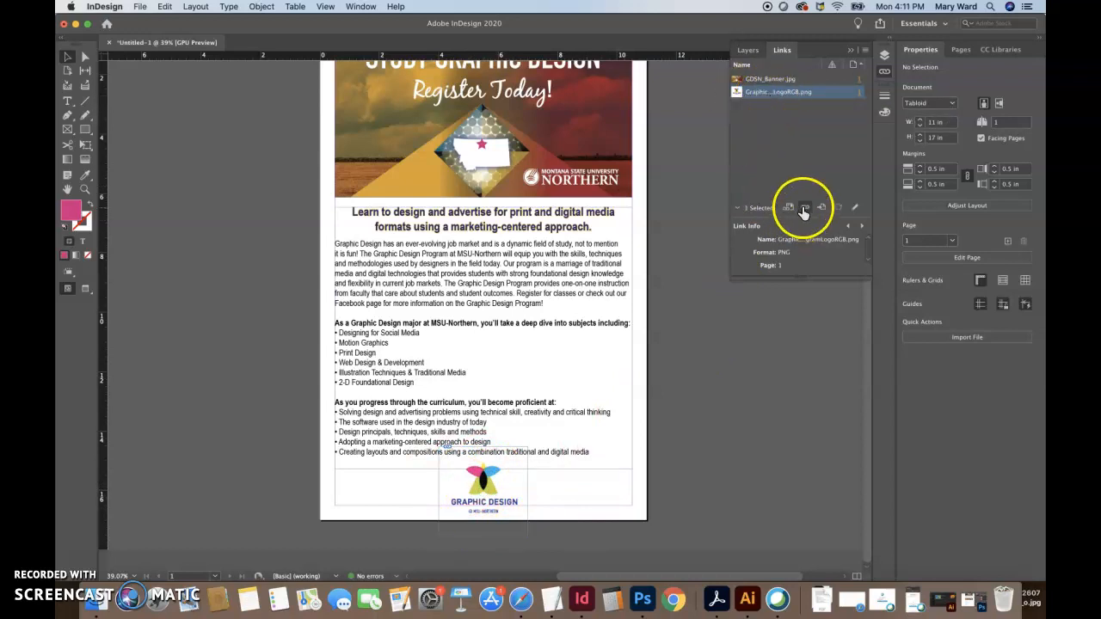
# Step: Open the linked program logo PNG for editing in Photoshop and enlarge the Photoshop window to fill the screen
pyautogui.rightClick(781, 96)
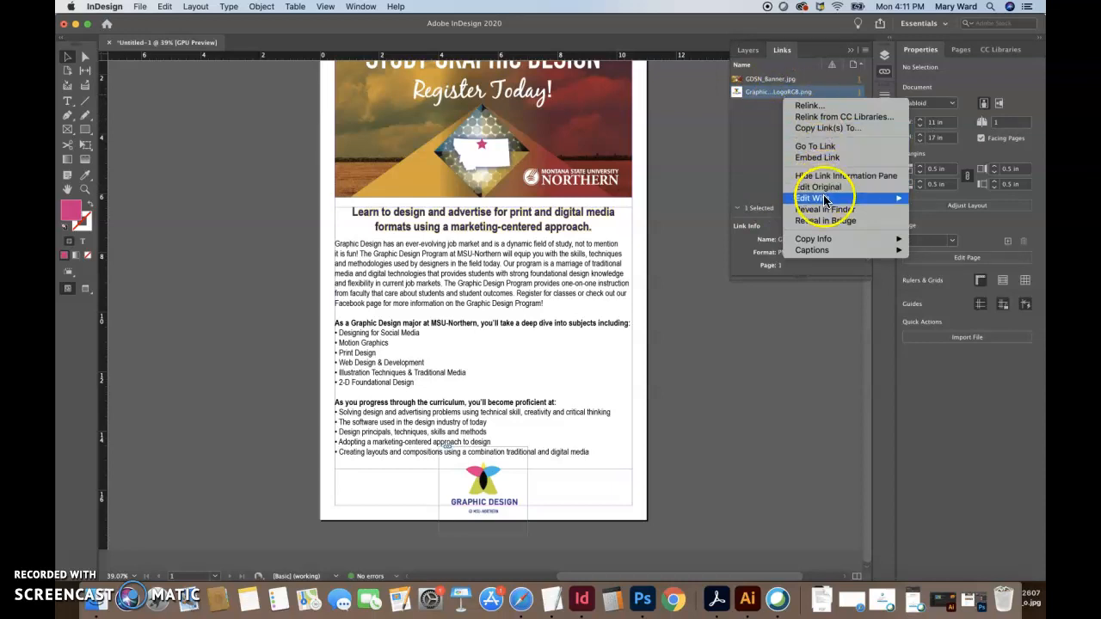
pyautogui.moveTo(817, 200)
pyautogui.click(744, 210)
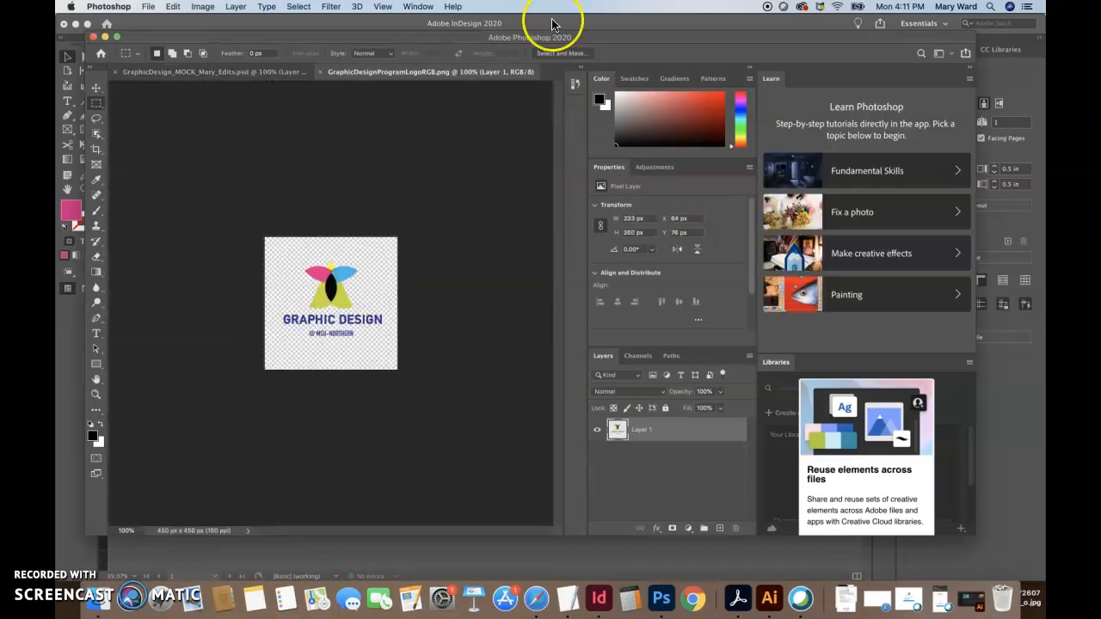
pyautogui.click(120, 37)
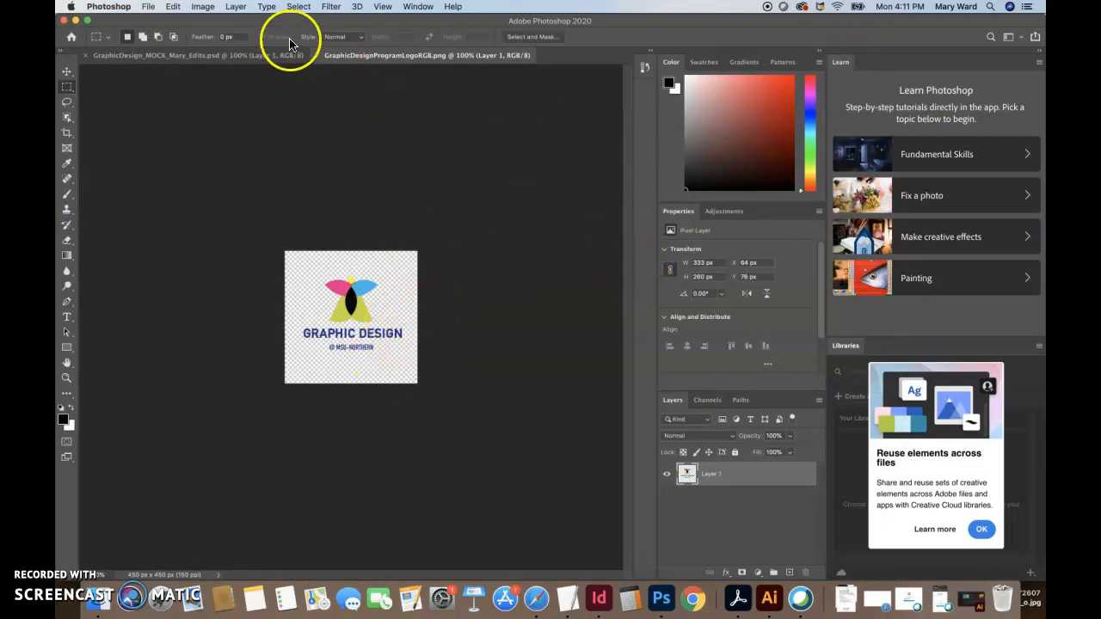
# Step: Convert the logo image's colour mode to CMYK Color, accepting the U.S. Web Coated (SWOP) v2 profile
pyautogui.click(203, 7)
pyautogui.moveTo(208, 20)
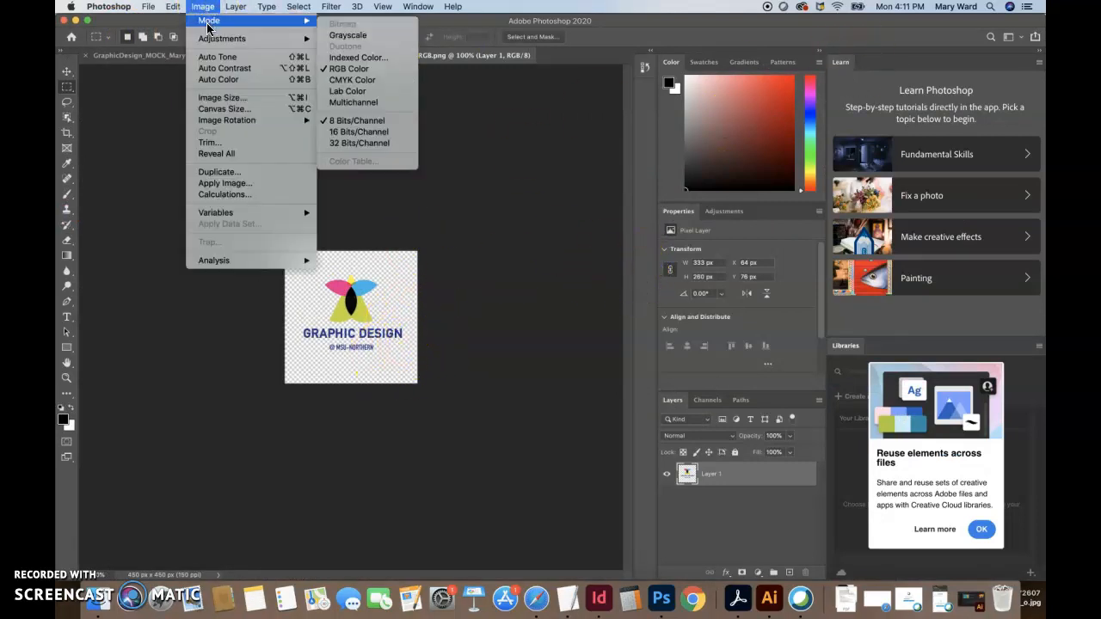
pyautogui.click(362, 87)
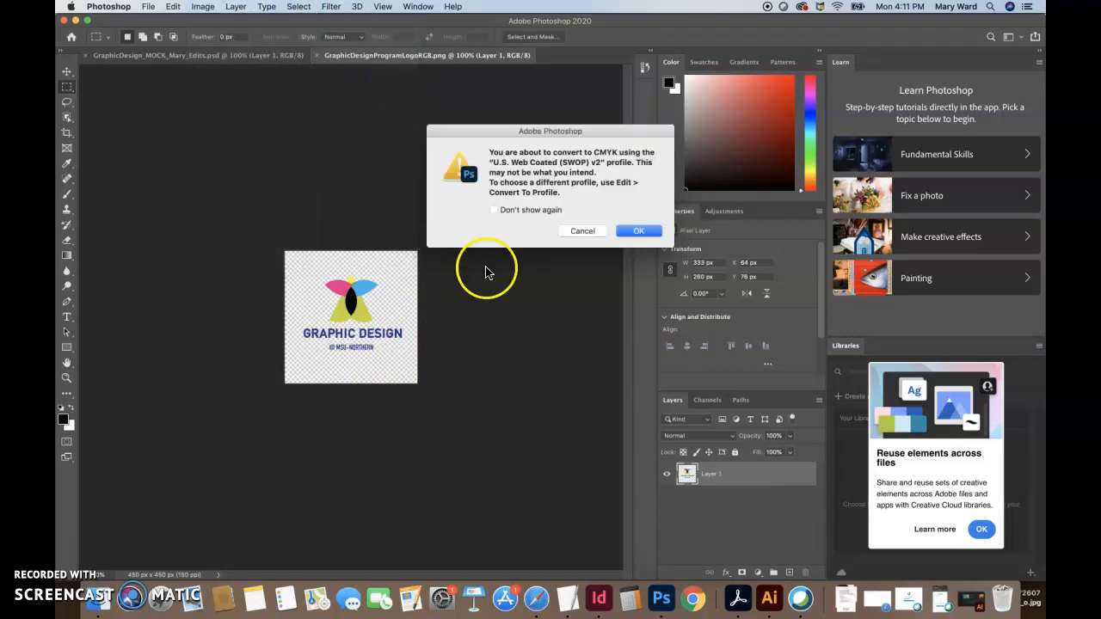
pyautogui.click(496, 210)
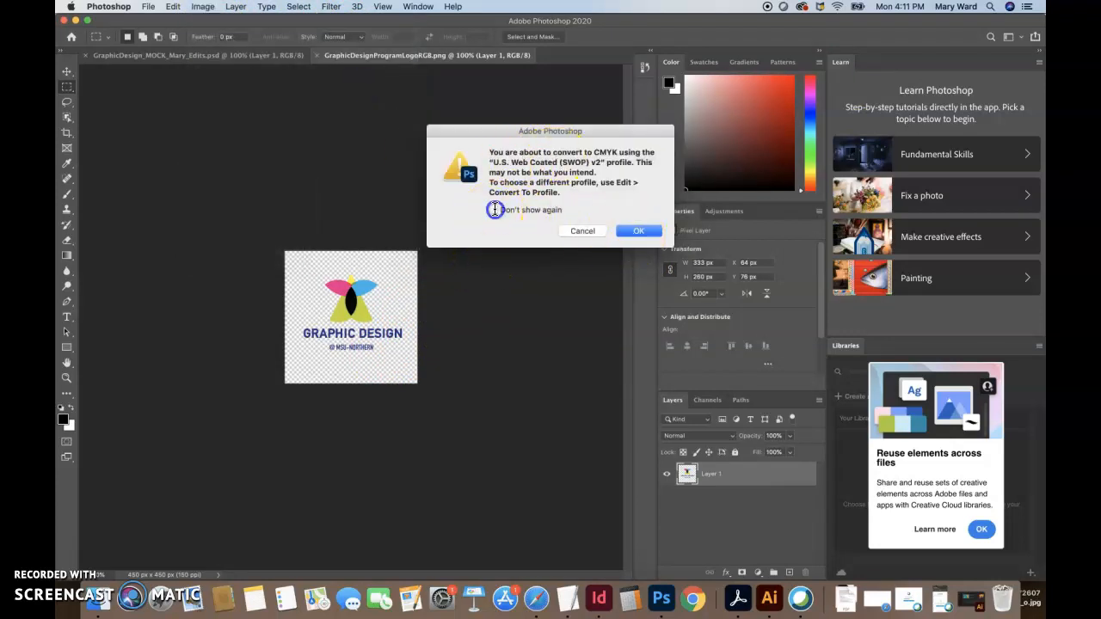
pyautogui.click(637, 233)
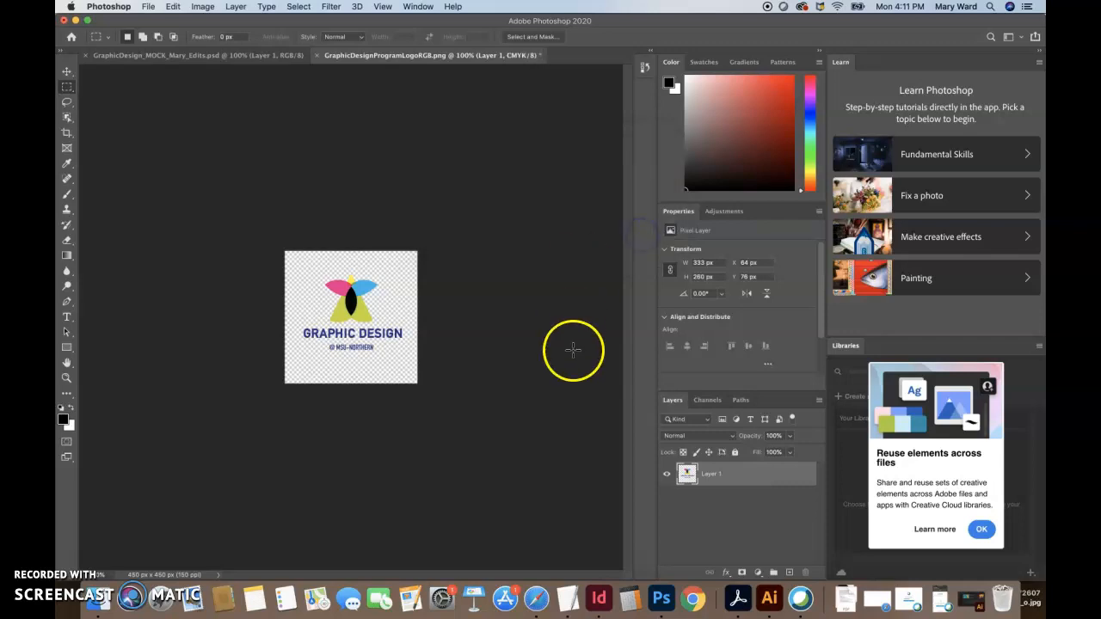
# Step: Save the converted logo as GraphicDesignProgramLogoCMYK.psd in the images folder, in Photoshop format with layers and maximum compatibility
pyautogui.click(148, 6)
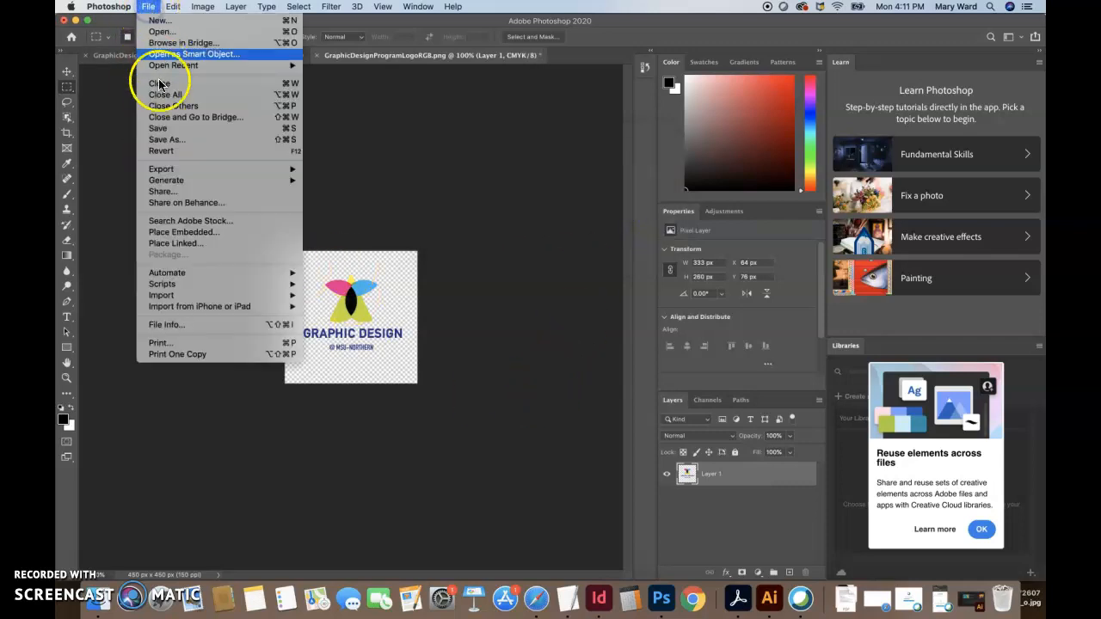
pyautogui.click(161, 141)
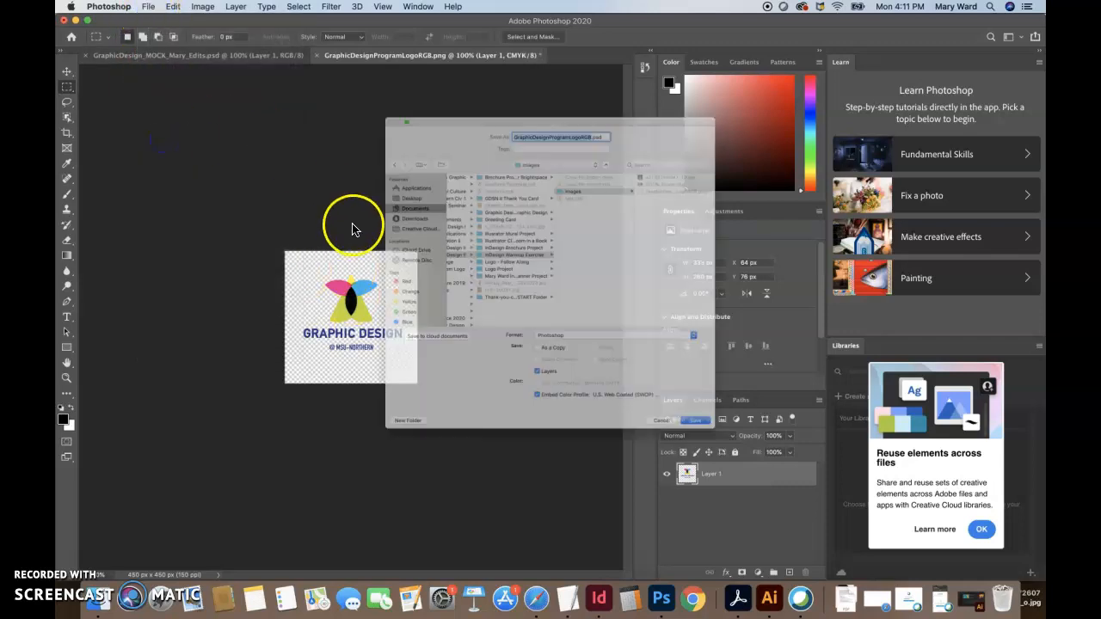
pyautogui.click(586, 152)
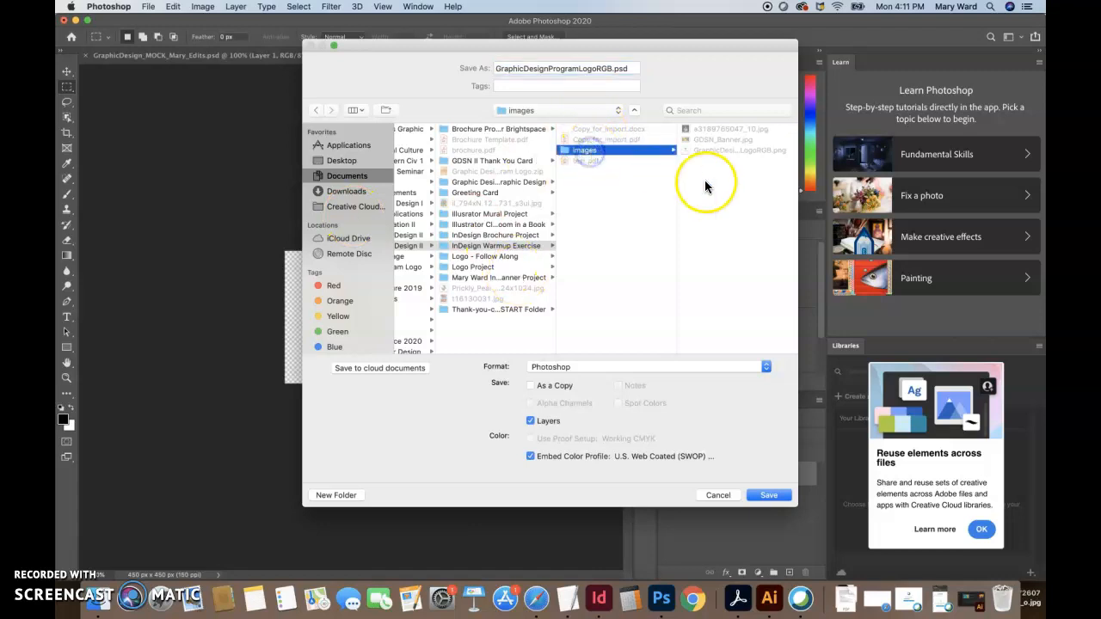
pyautogui.click(612, 69)
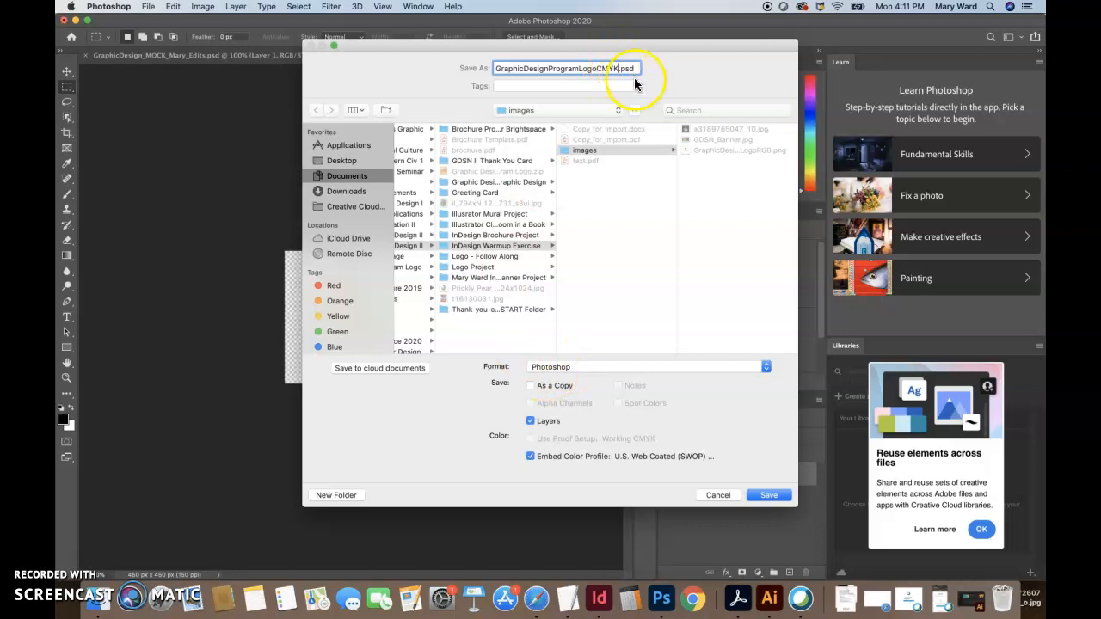
pyautogui.click(634, 371)
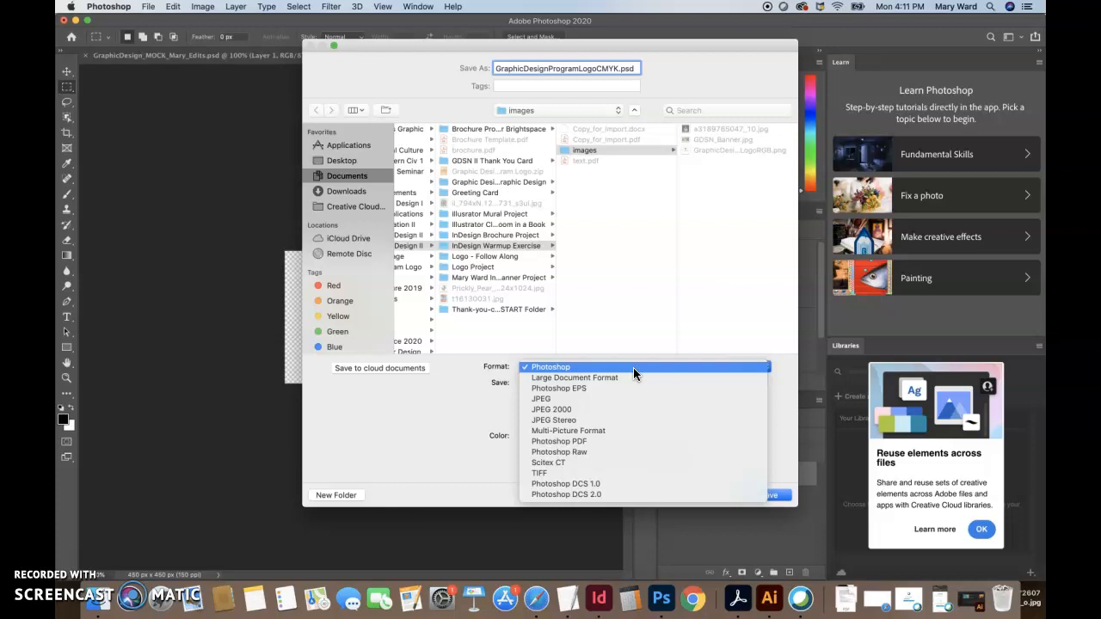
pyautogui.click(498, 371)
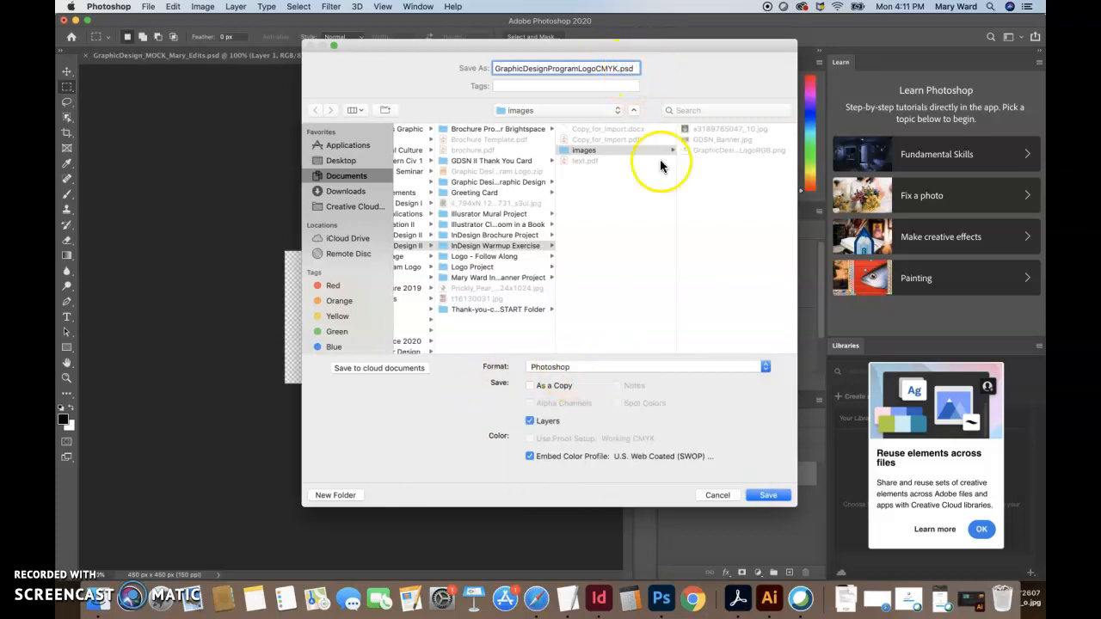
pyautogui.click(761, 495)
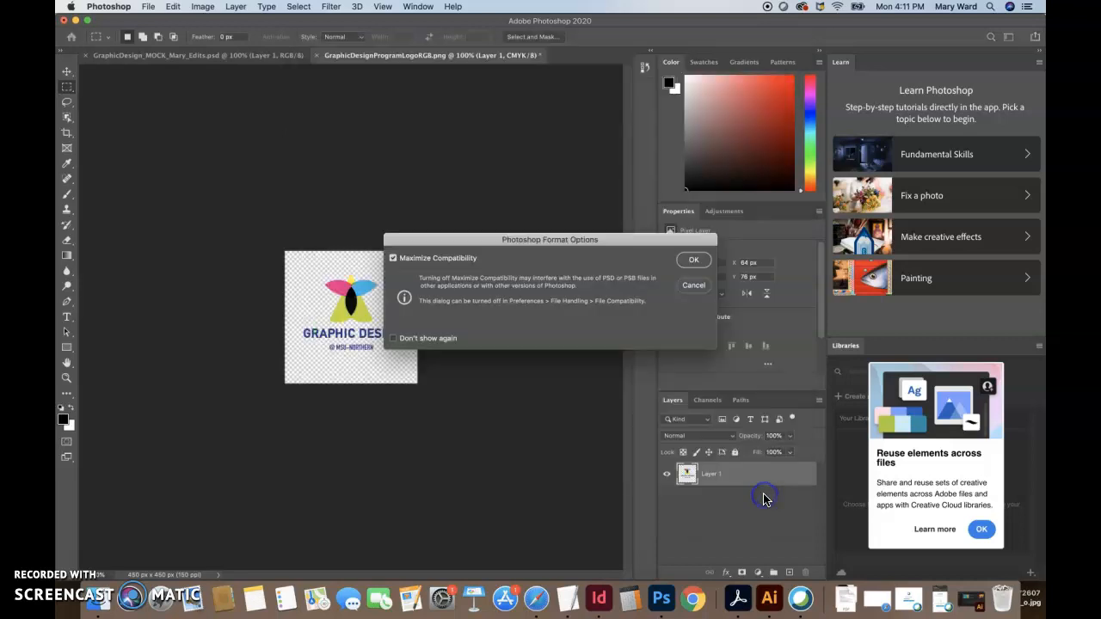
pyautogui.click(697, 262)
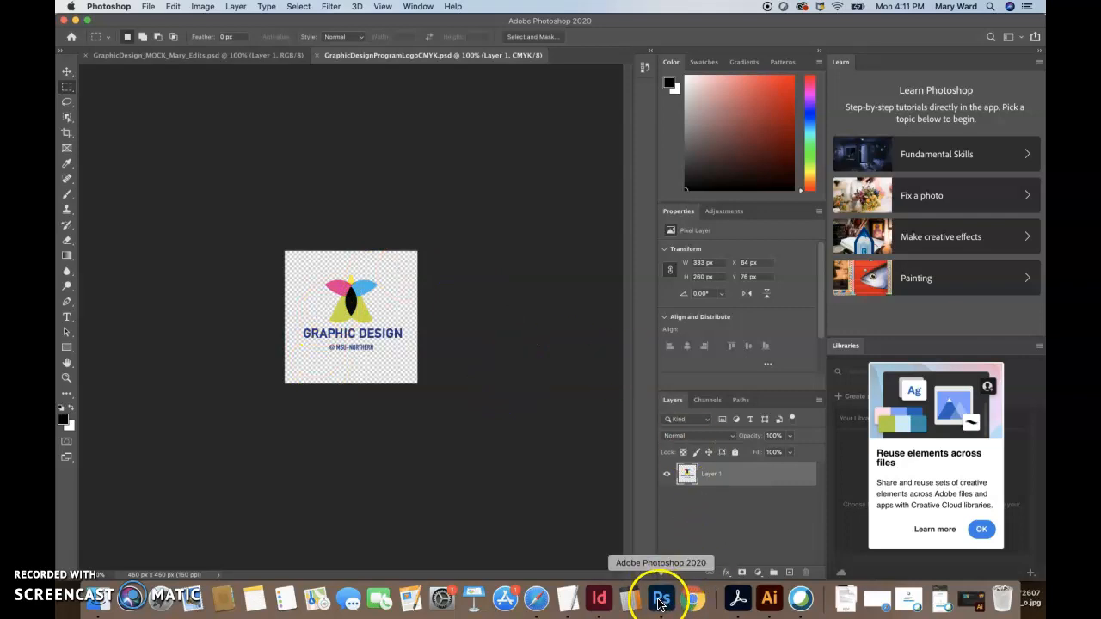
# Step: Switch back to InDesign and relink the program logo to GraphicDesignProgramLogoCMYK.psd in the images folder
pyautogui.click(599, 599)
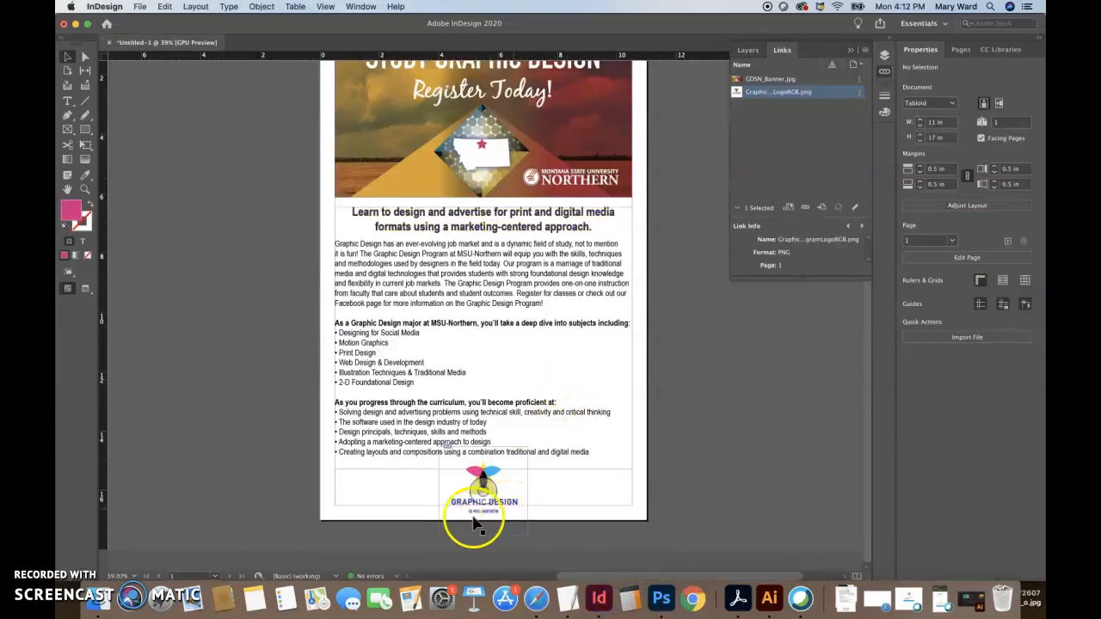
pyautogui.click(85, 56)
pyautogui.click(487, 502)
pyautogui.click(84, 56)
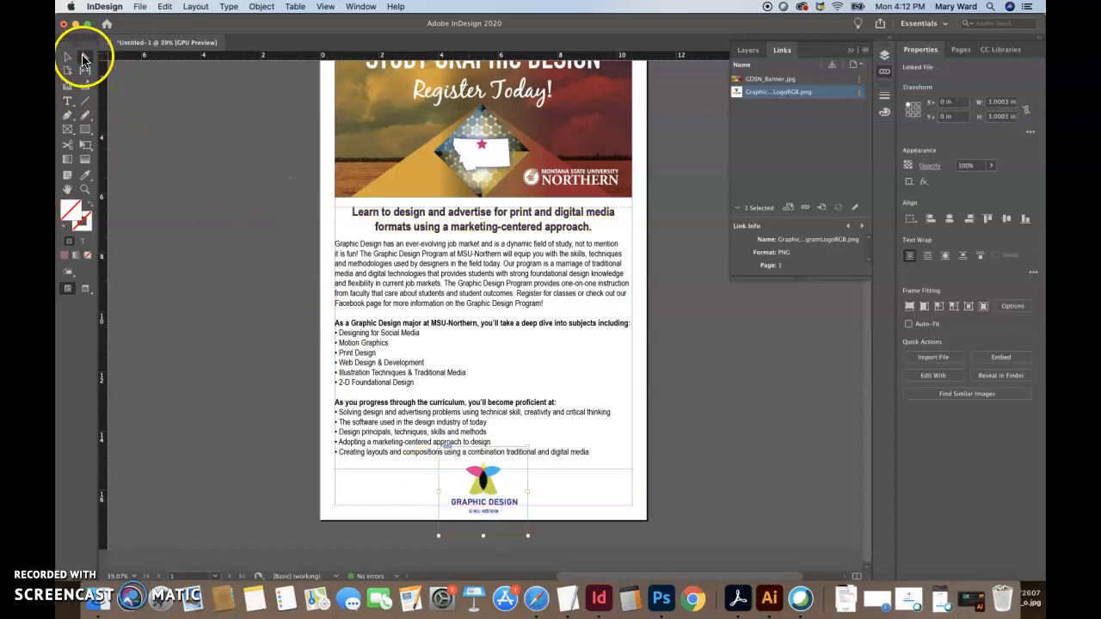
pyautogui.click(778, 94)
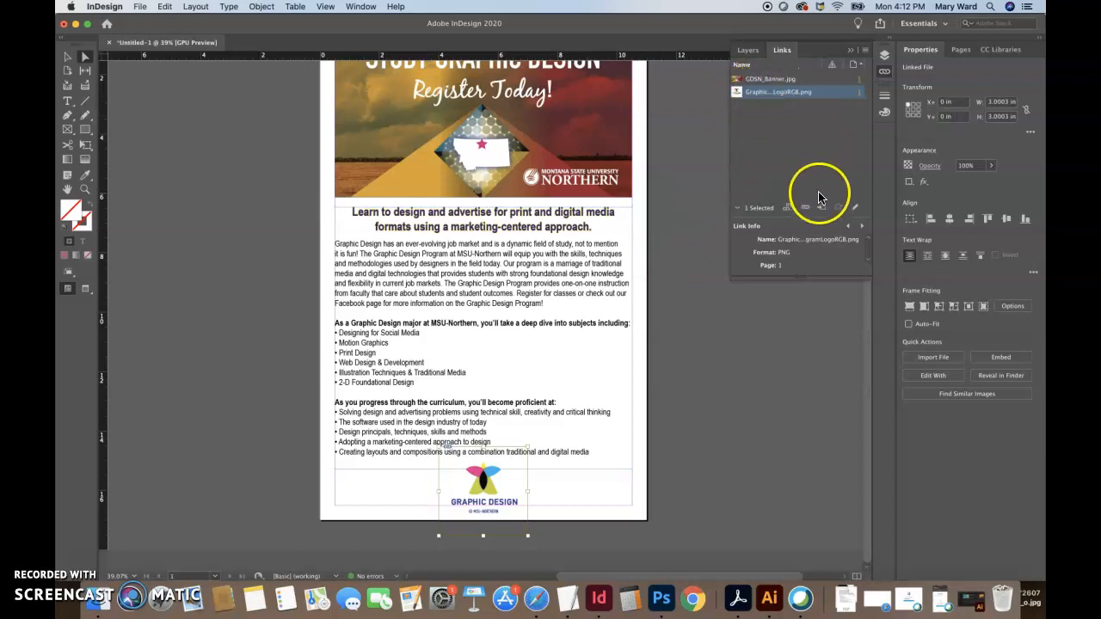
pyautogui.click(805, 210)
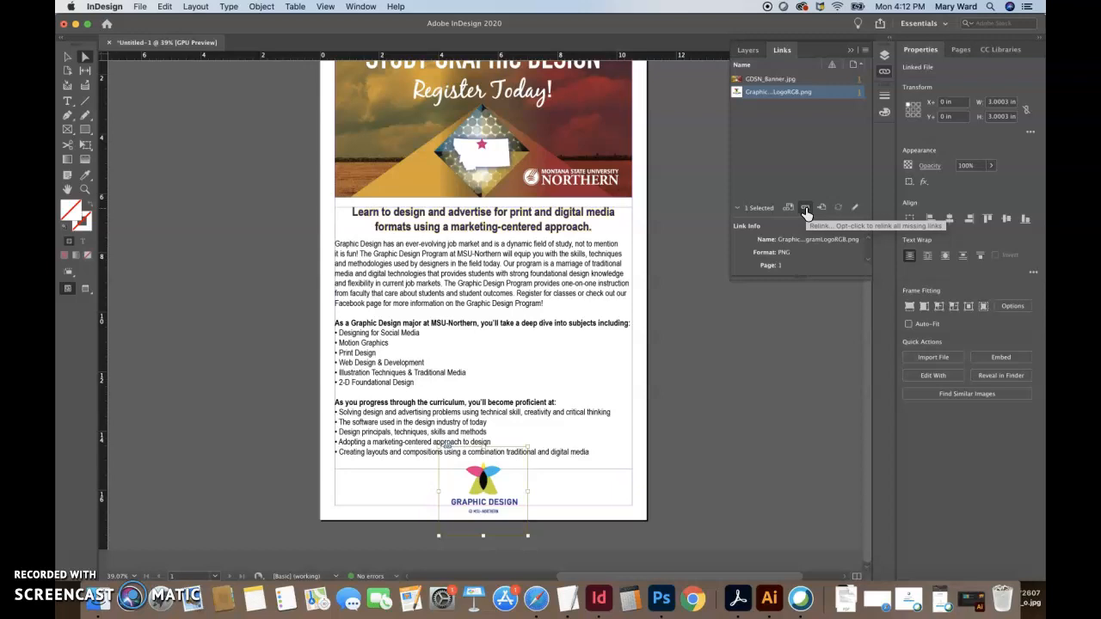
pyautogui.click(806, 210)
pyautogui.doubleClick(499, 152)
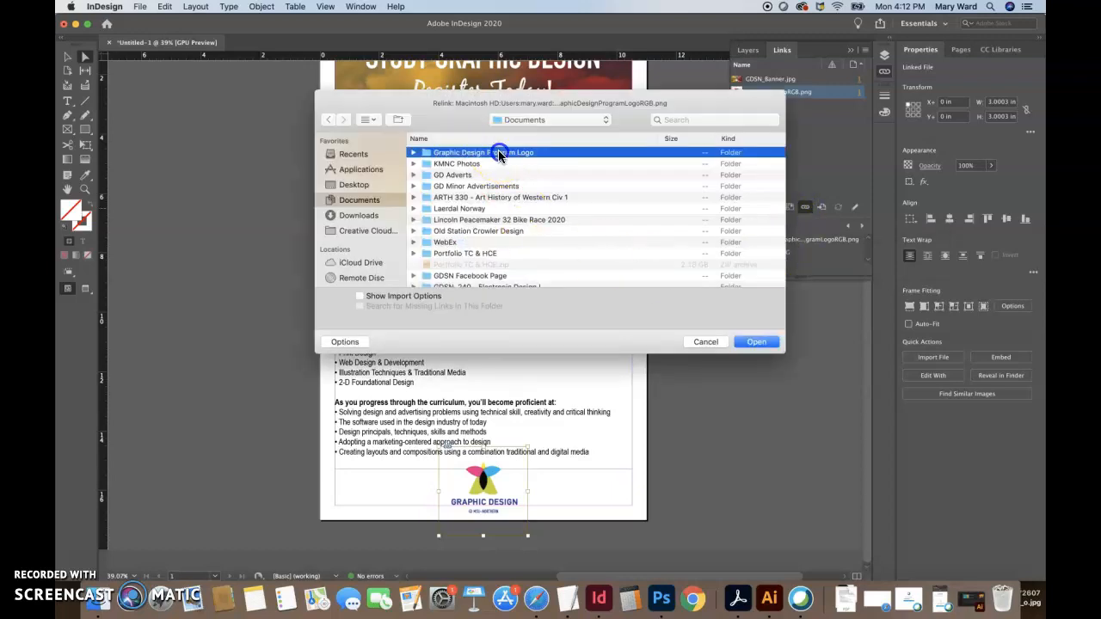
pyautogui.click(327, 122)
pyautogui.click(522, 121)
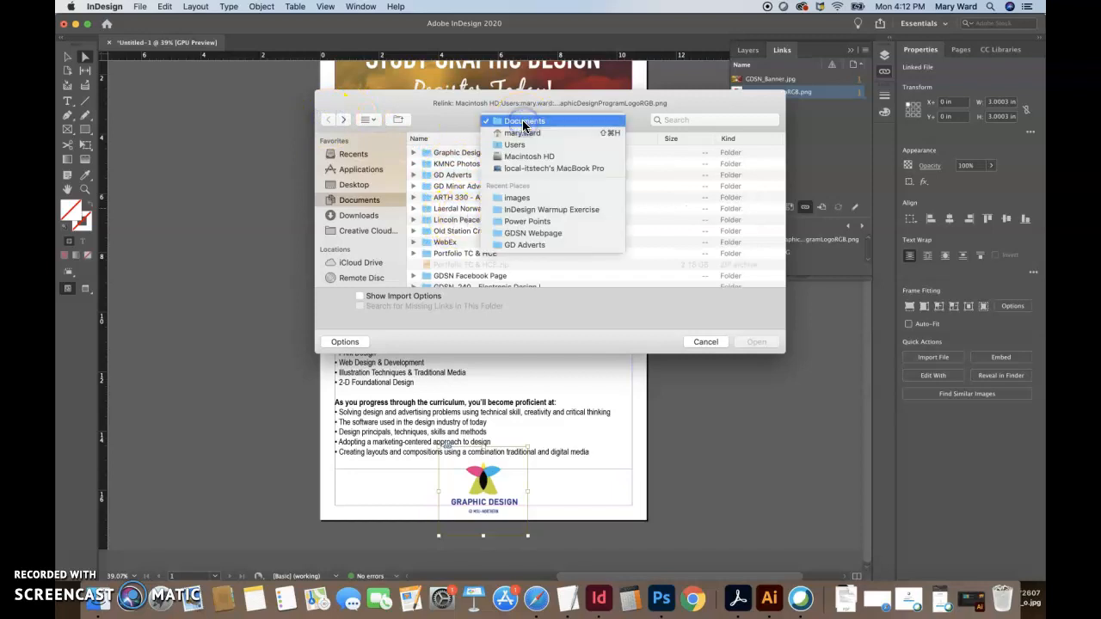
pyautogui.click(514, 198)
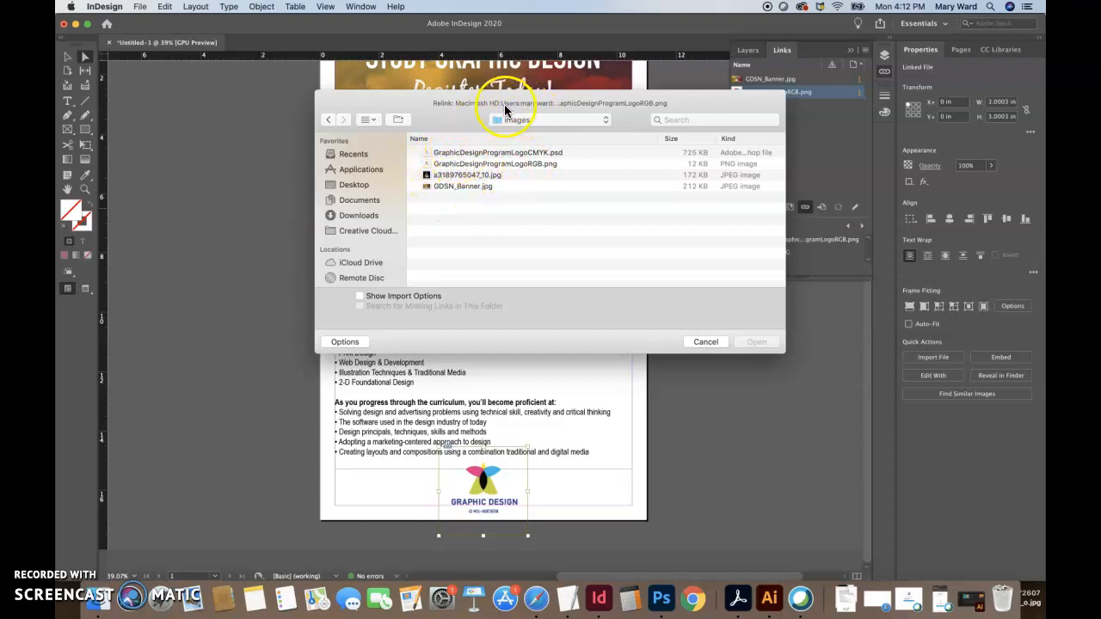
pyautogui.click(490, 153)
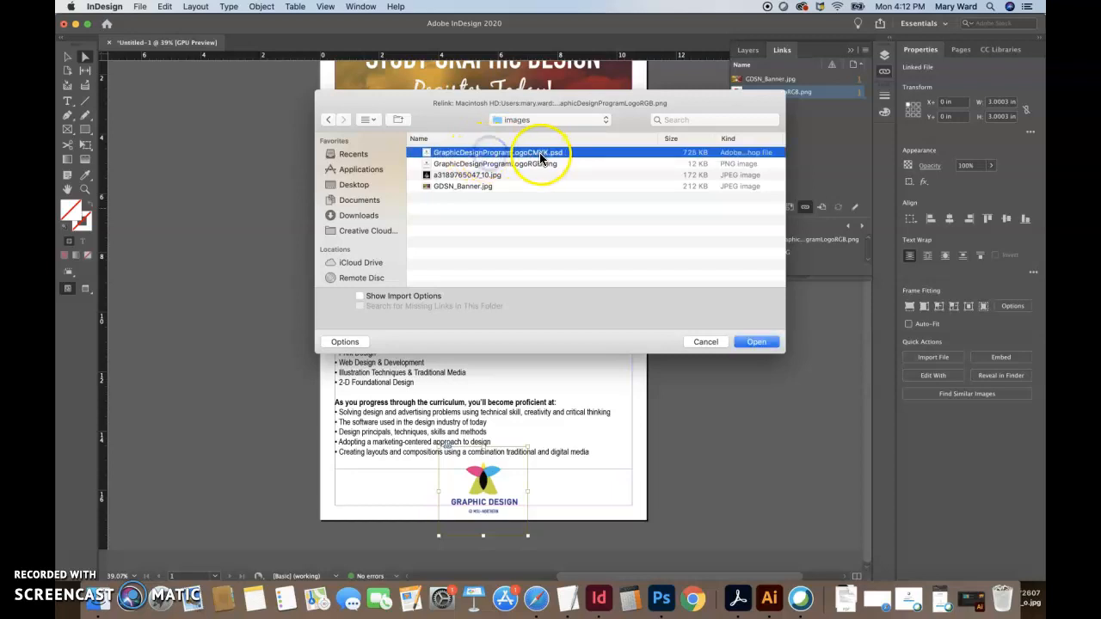
pyautogui.click(755, 342)
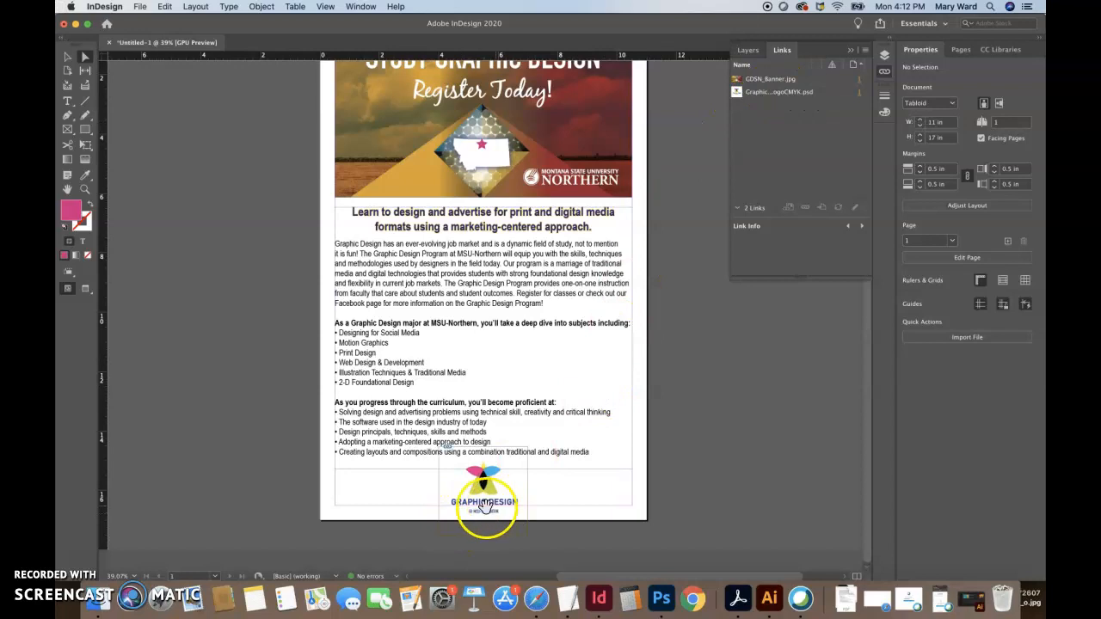
# Step: Open the linked banner image GDSN_Banner.jpg for editing in Adobe Photoshop 2020
pyautogui.click(540, 163)
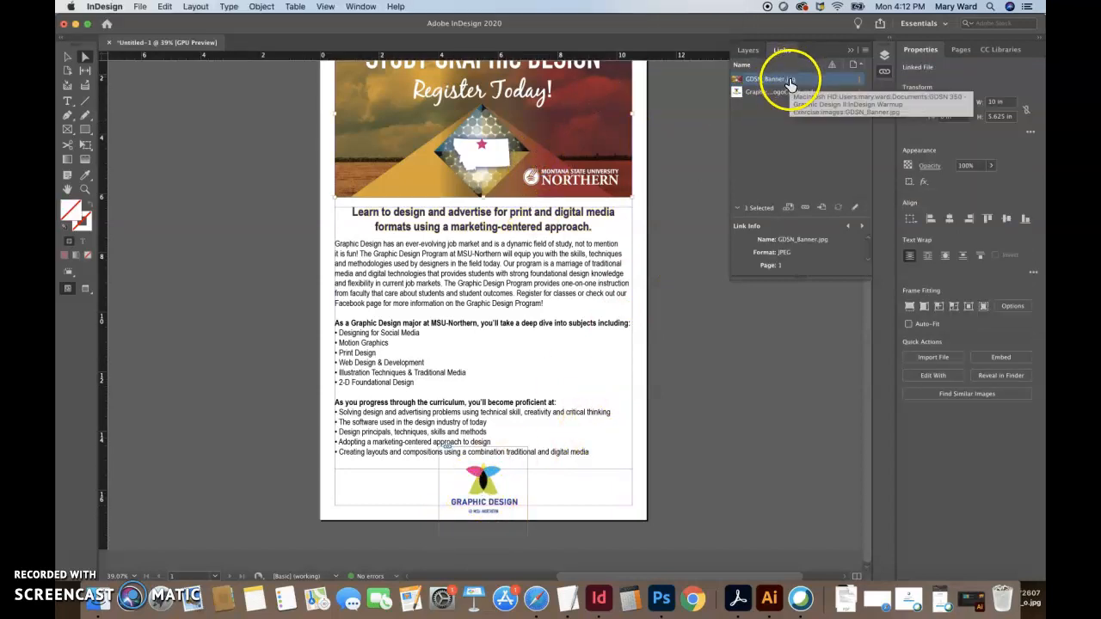
pyautogui.rightClick(789, 82)
pyautogui.moveTo(823, 183)
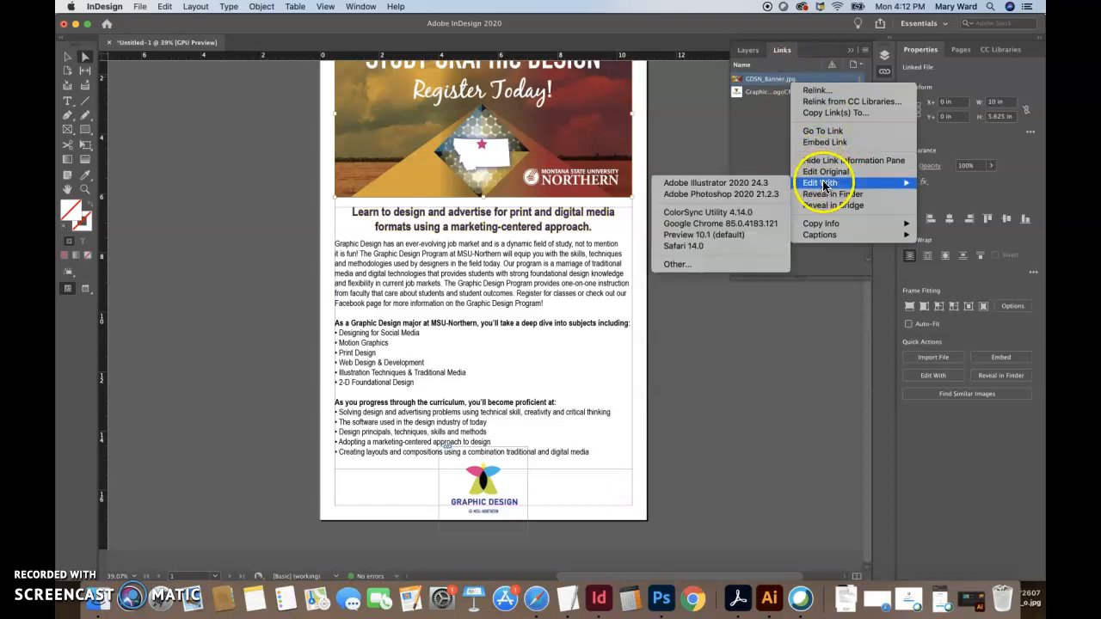
pyautogui.click(740, 193)
# Step: Convert the banner image to CMYK Color and save it as a baseline standard JPEG at quality 12, Maximum
pyautogui.click(203, 7)
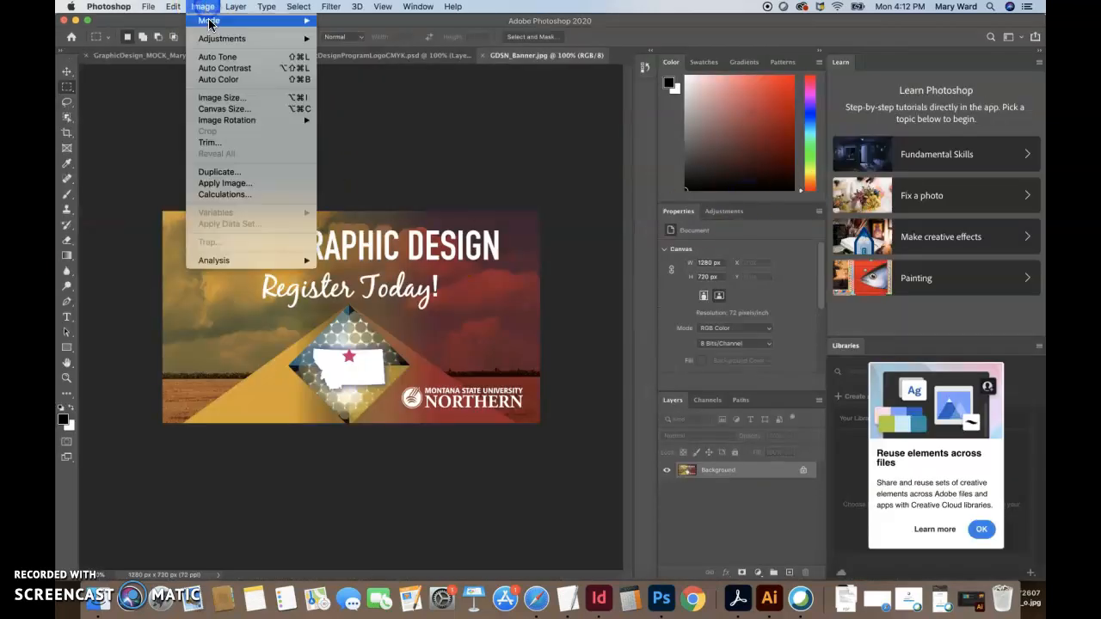
pyautogui.moveTo(210, 22)
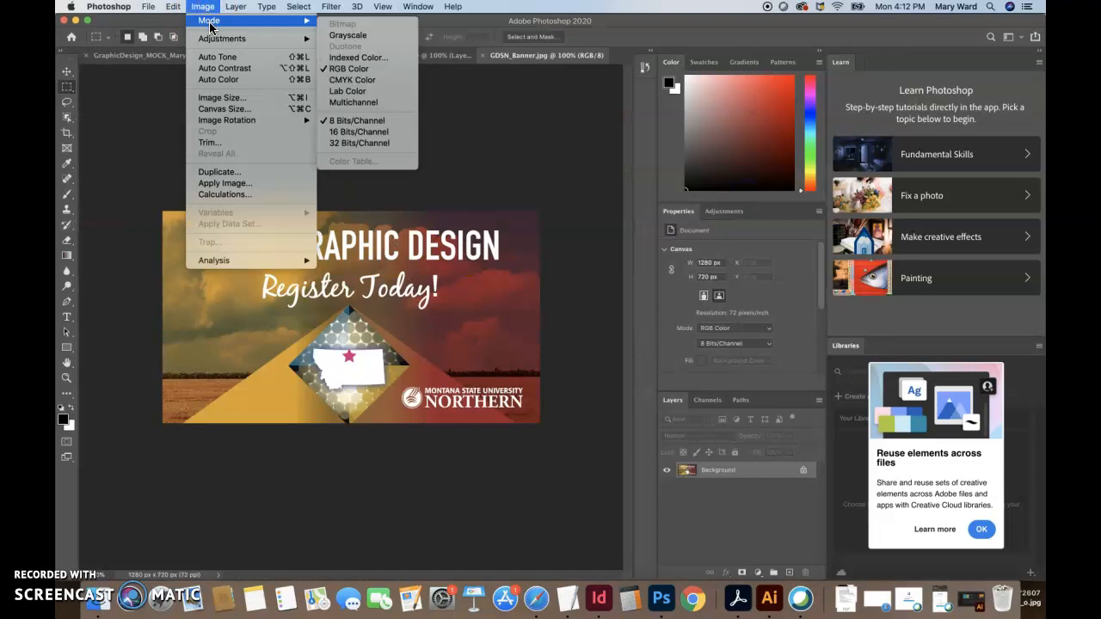
pyautogui.click(359, 80)
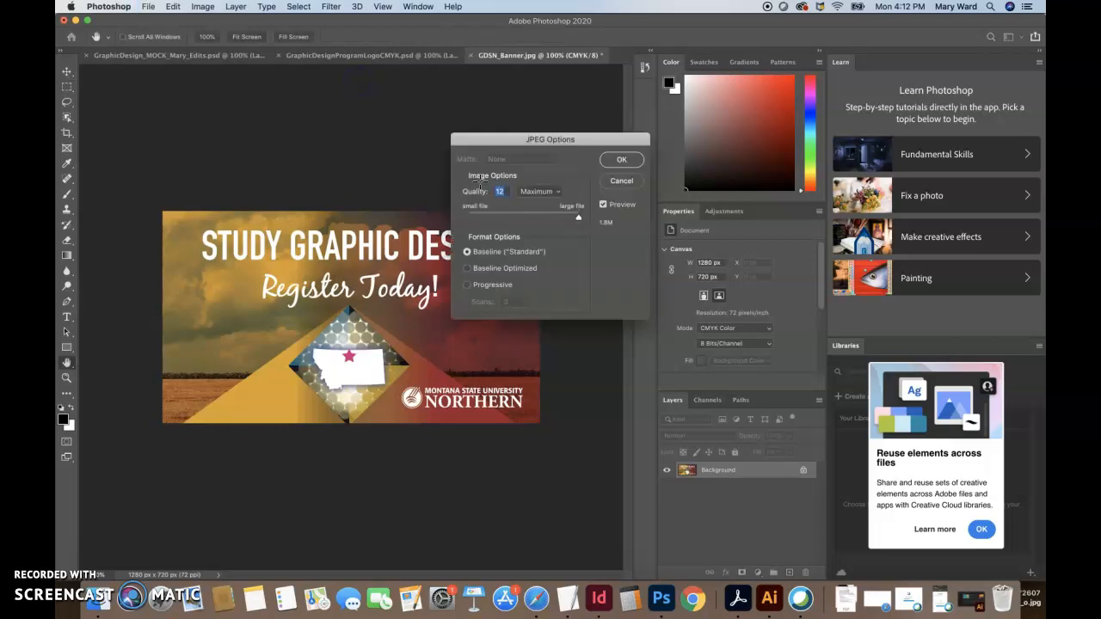
pyautogui.click(621, 161)
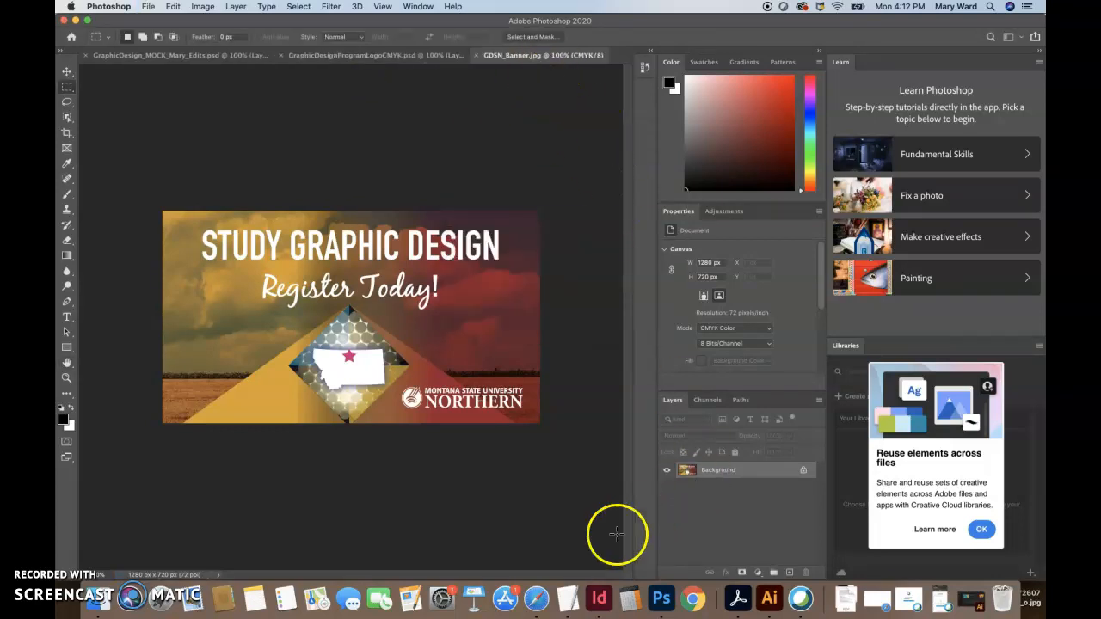
# Step: Return to InDesign and reopen the linked GDSN_Banner.jpg in Photoshop to check its colour mode
pyautogui.click(599, 599)
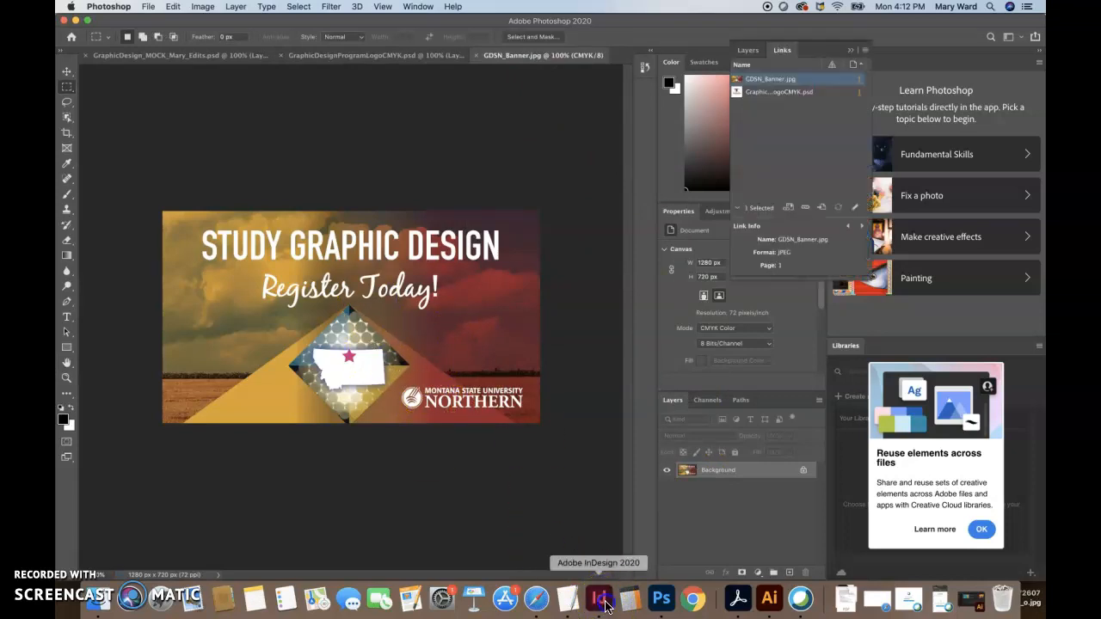
pyautogui.click(769, 83)
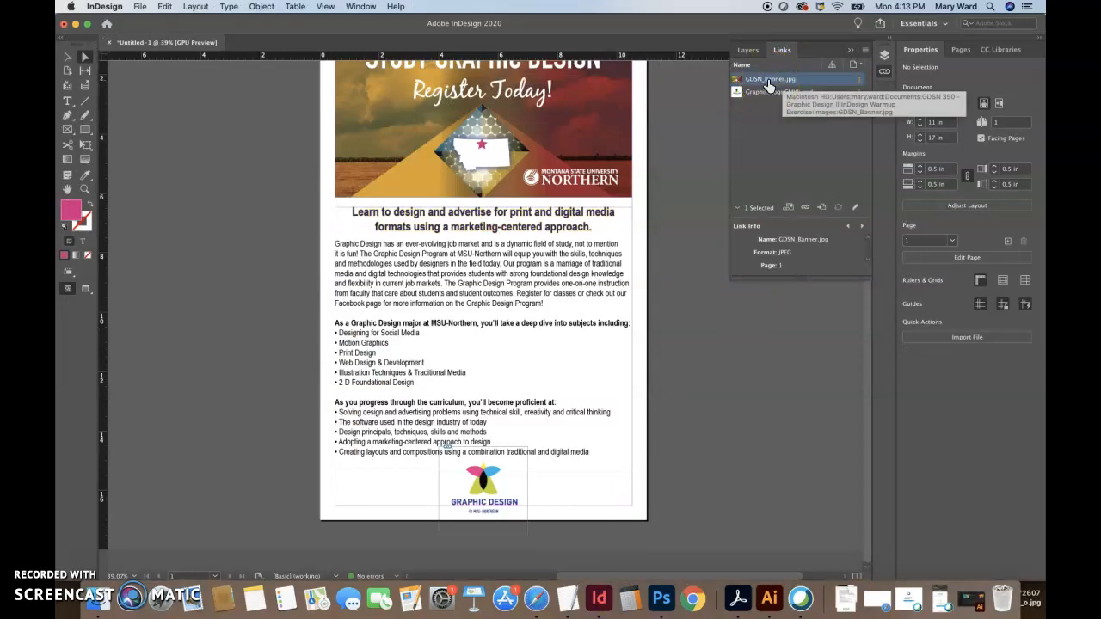
pyautogui.click(770, 82)
pyautogui.click(777, 83)
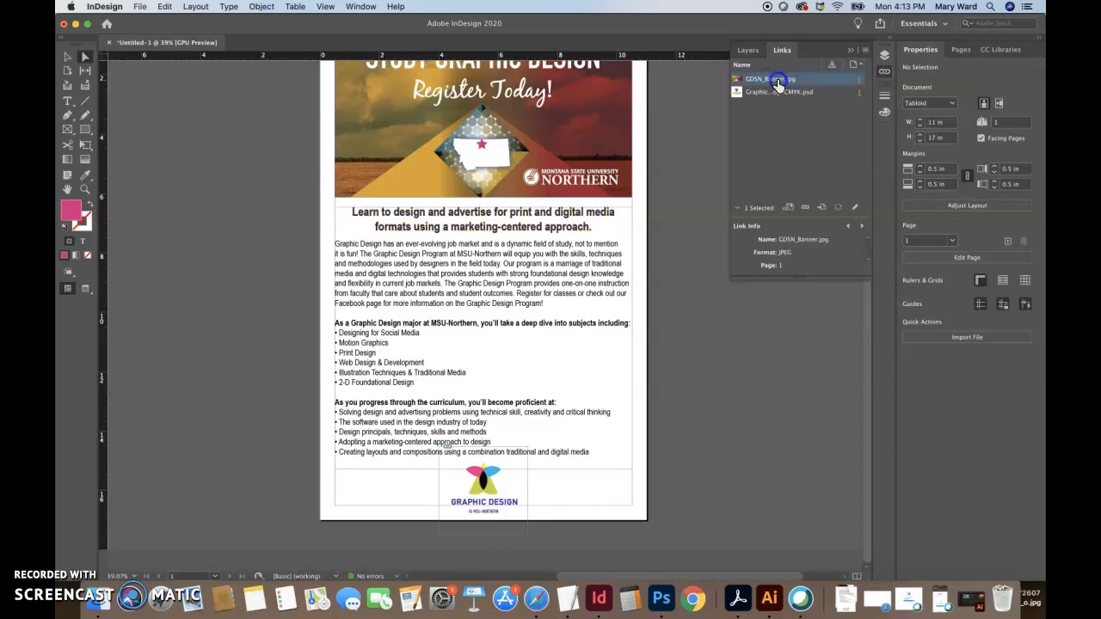
pyautogui.rightClick(778, 82)
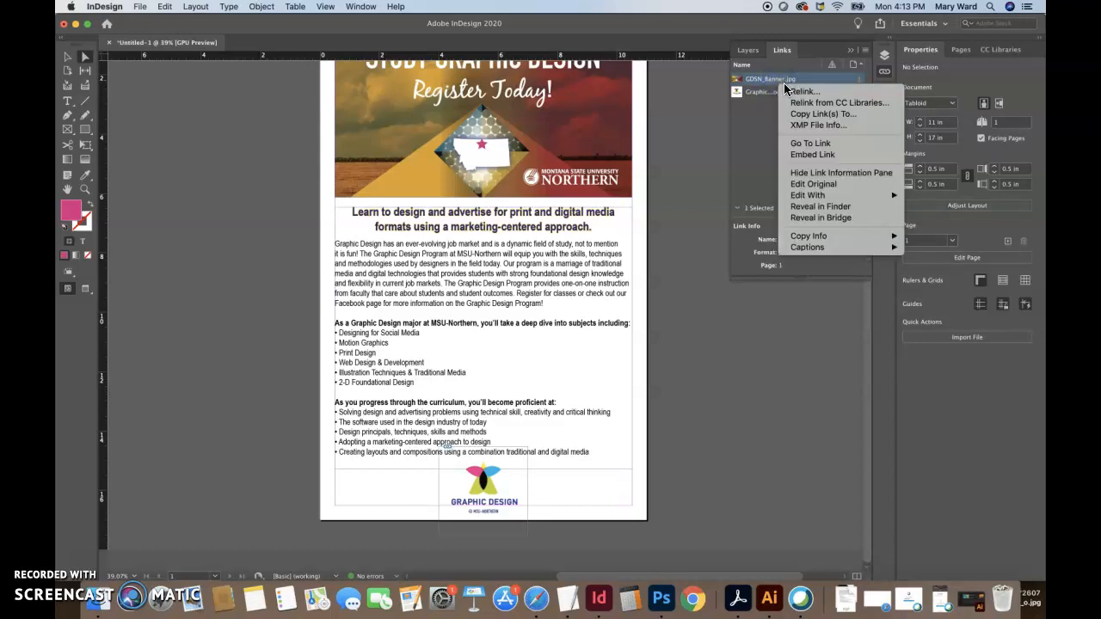
pyautogui.click(811, 195)
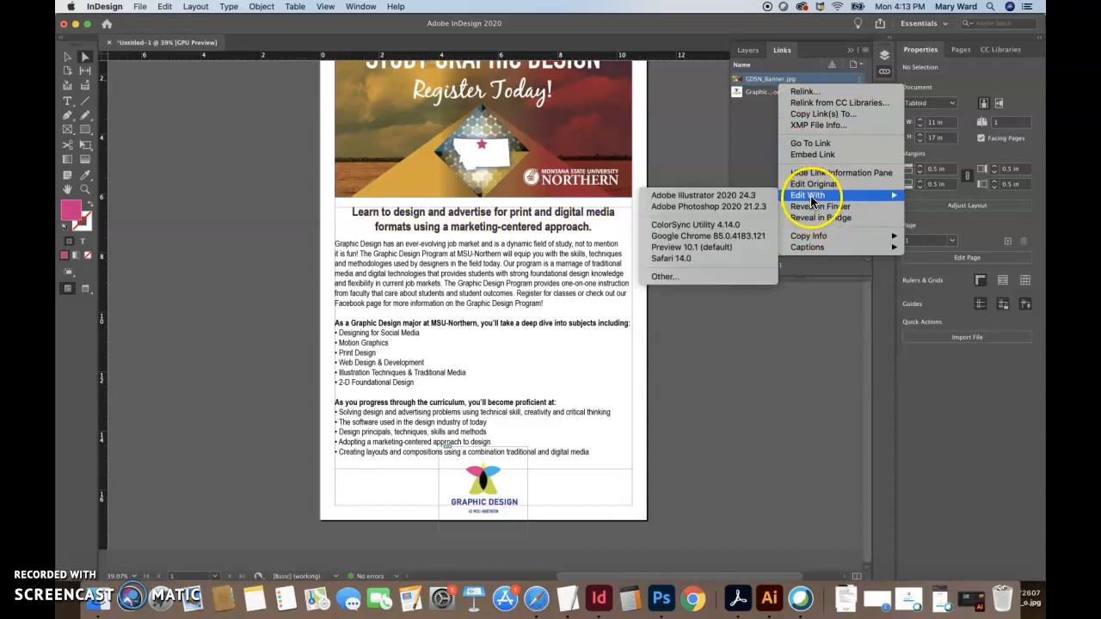
pyautogui.click(709, 207)
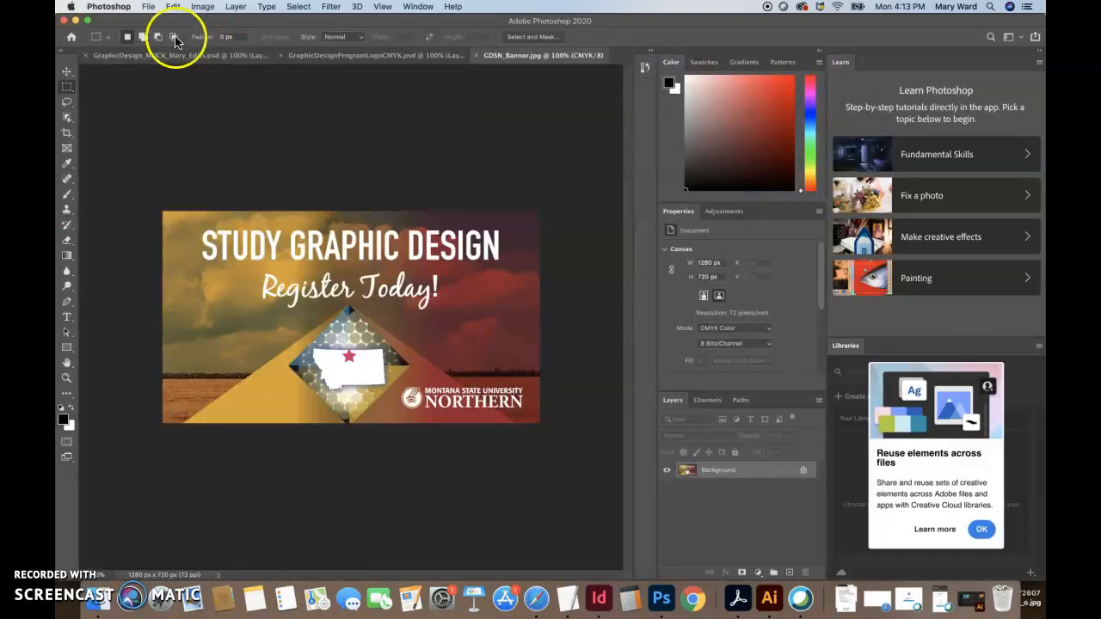
pyautogui.click(173, 7)
pyautogui.moveTo(203, 7)
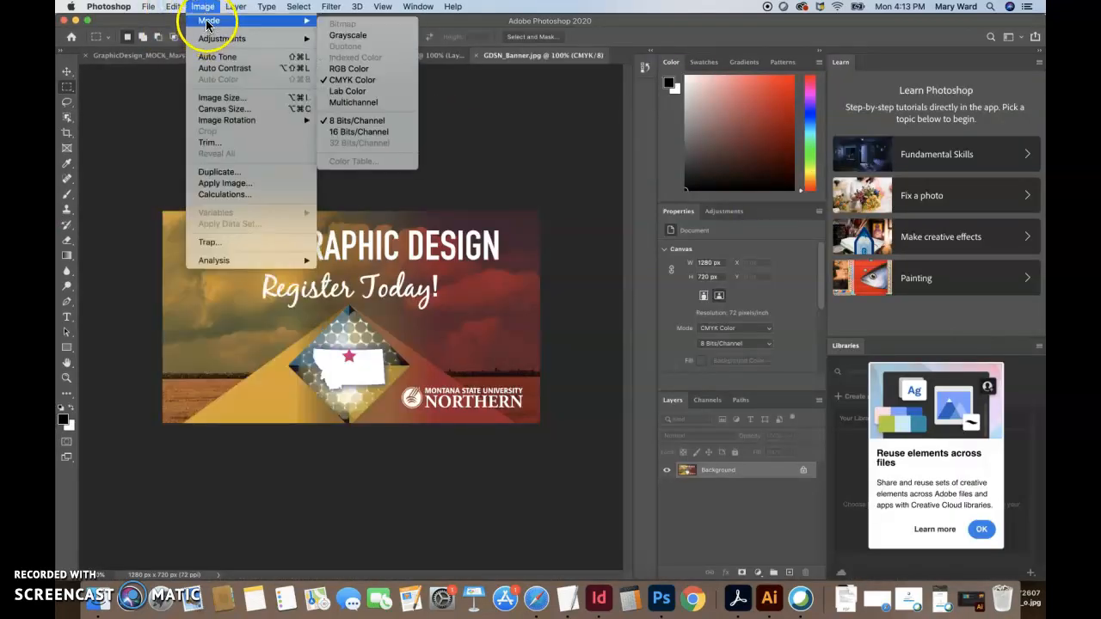
pyautogui.click(207, 7)
pyautogui.click(207, 8)
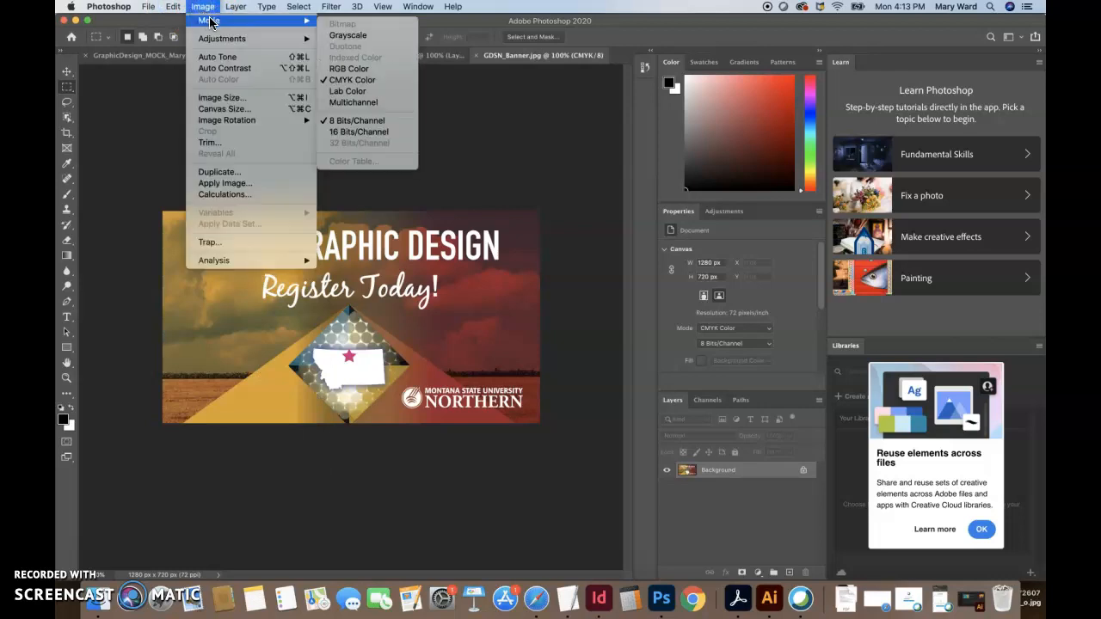
pyautogui.click(499, 155)
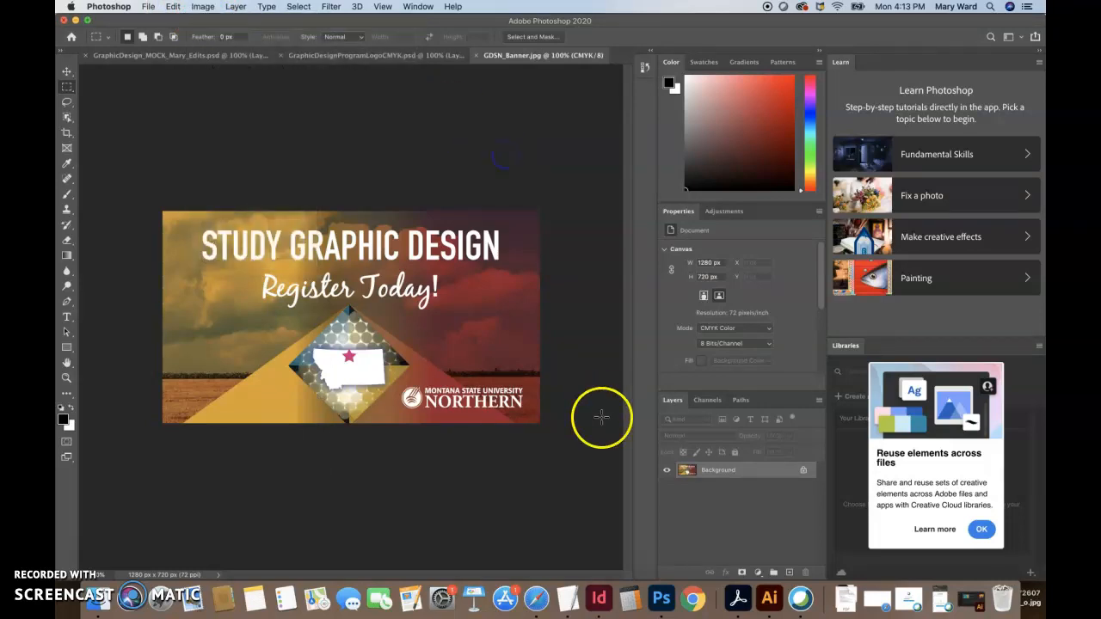
# Step: Switch to InDesign, select the banner image and review which applications its GDSN_Banner.jpg link can be edited with
pyautogui.click(600, 597)
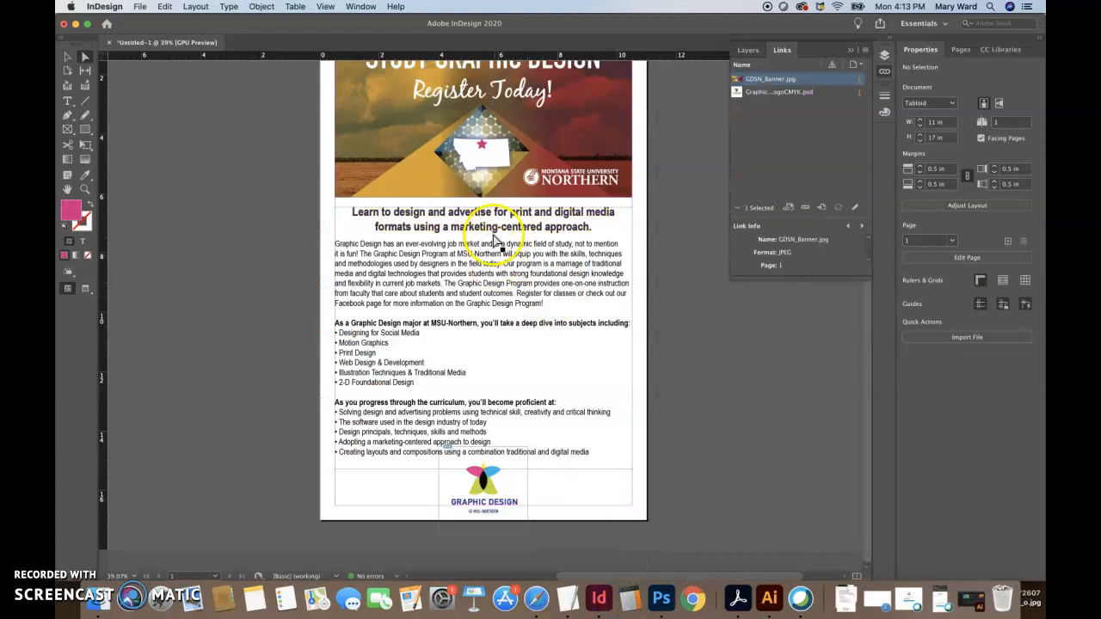
pyautogui.click(67, 57)
pyautogui.click(226, 203)
pyautogui.click(557, 152)
pyautogui.click(778, 77)
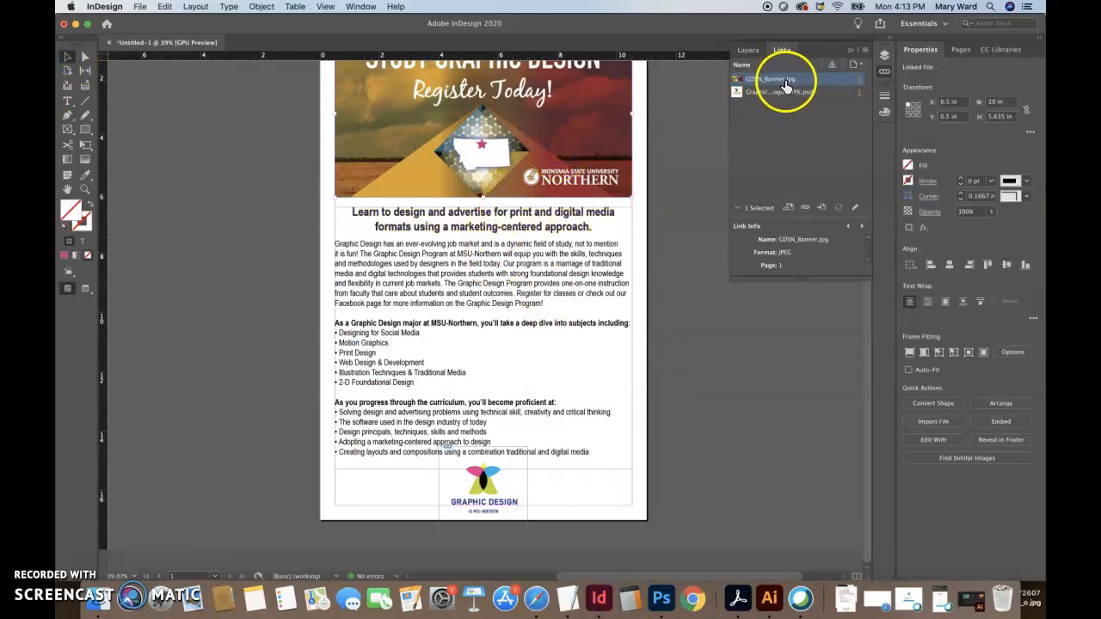
pyautogui.click(864, 51)
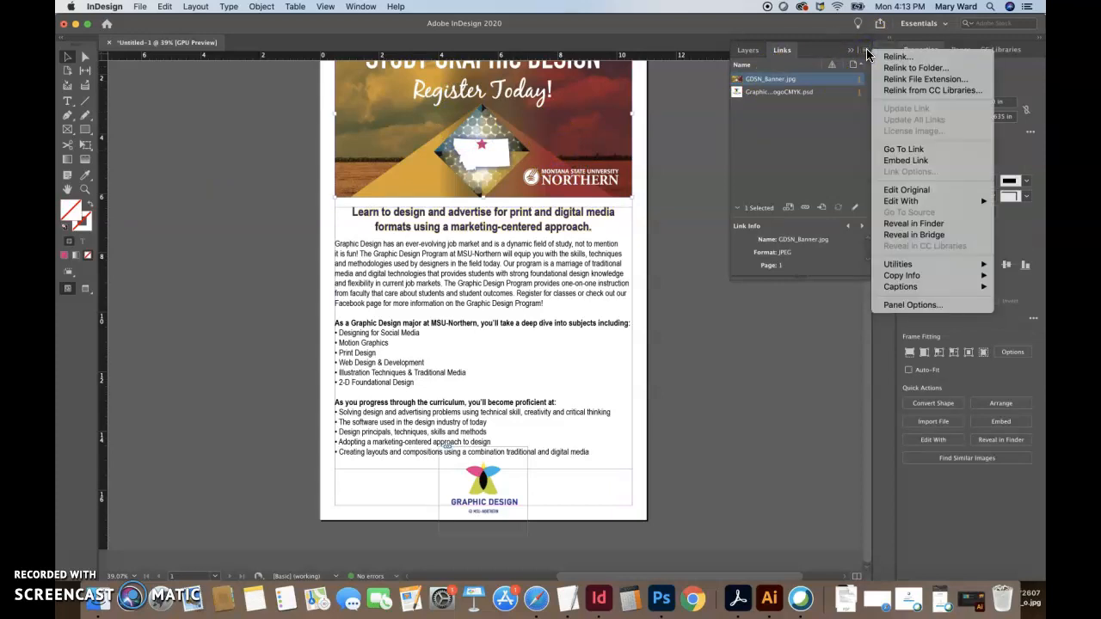
pyautogui.moveTo(900, 200)
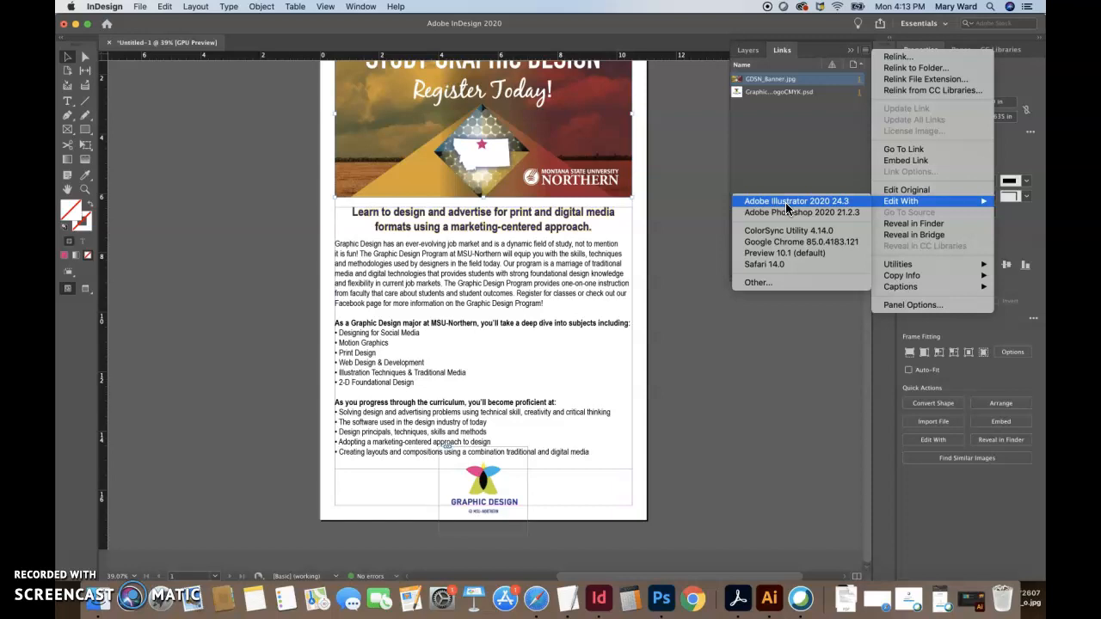
pyautogui.click(780, 97)
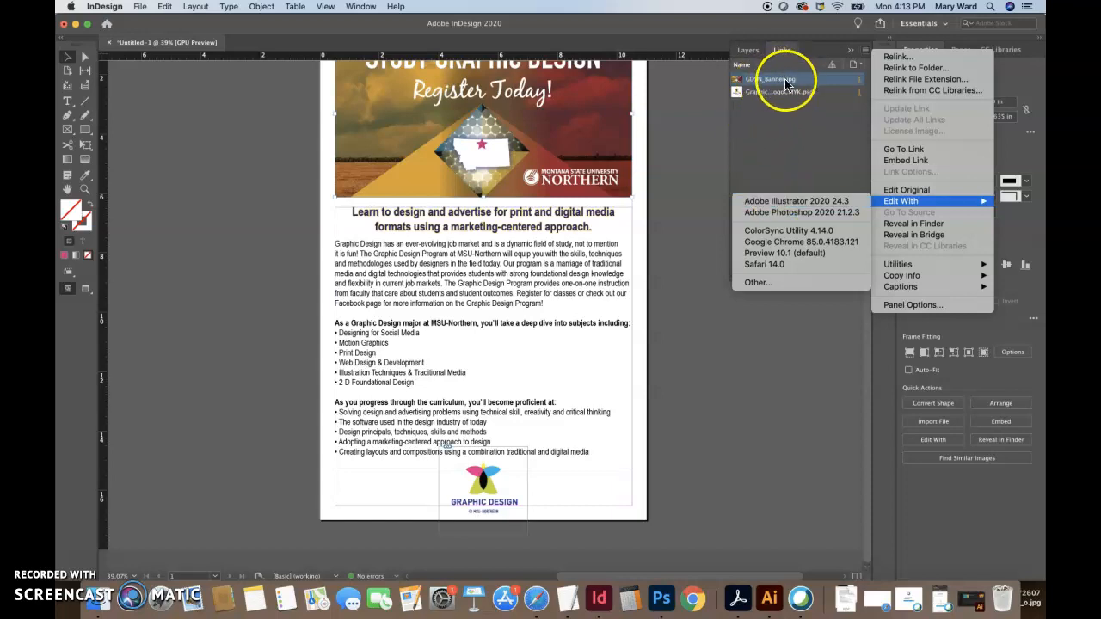
pyautogui.click(781, 110)
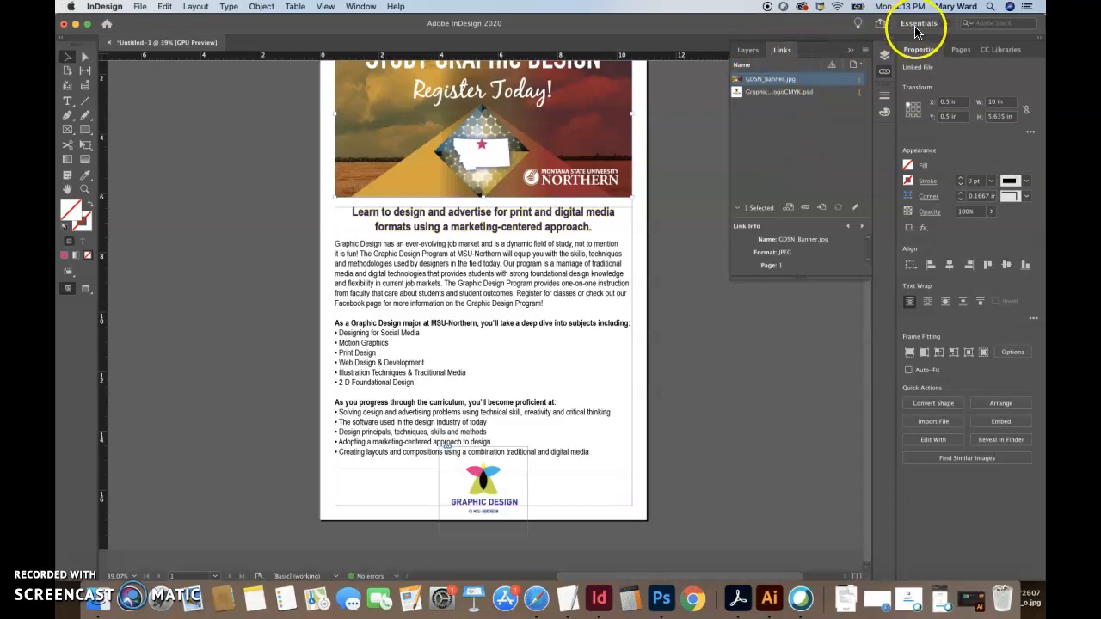
# Step: Change the workspace to Essentials Classic and remove the CC Libraries panel from it
pyautogui.click(944, 26)
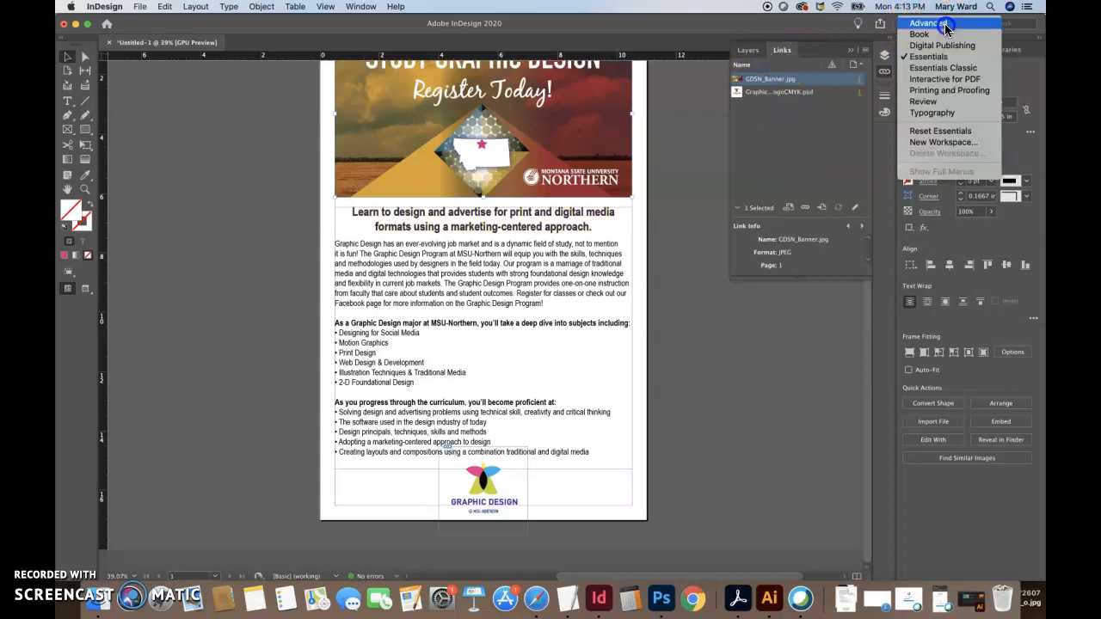
pyautogui.click(941, 68)
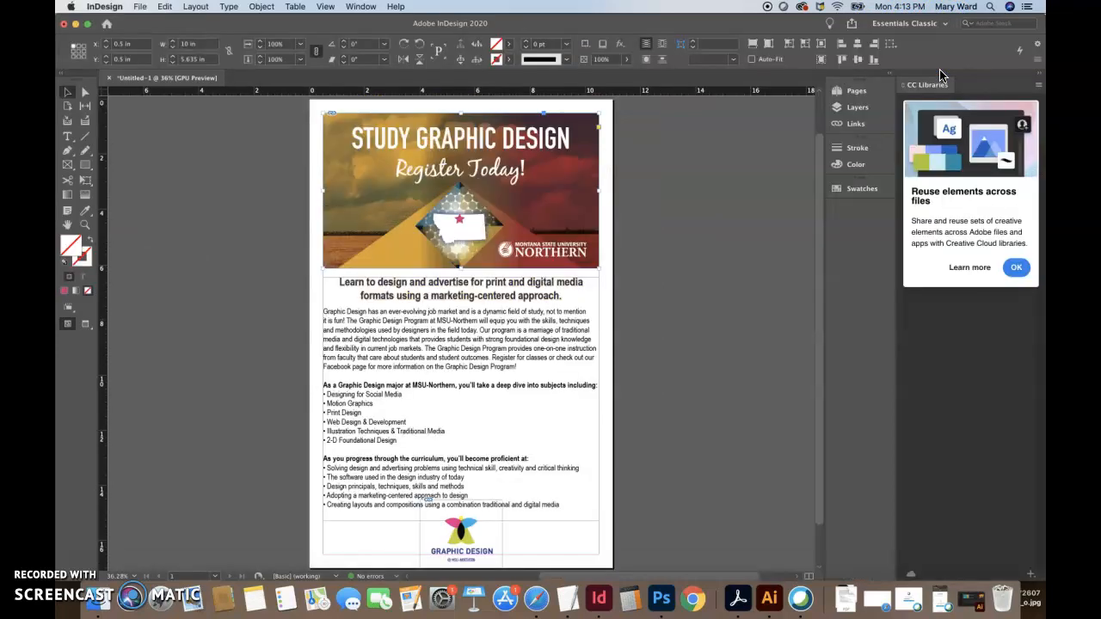
pyautogui.moveTo(927, 90); pyautogui.dragTo(658, 215)
pyautogui.click(636, 203)
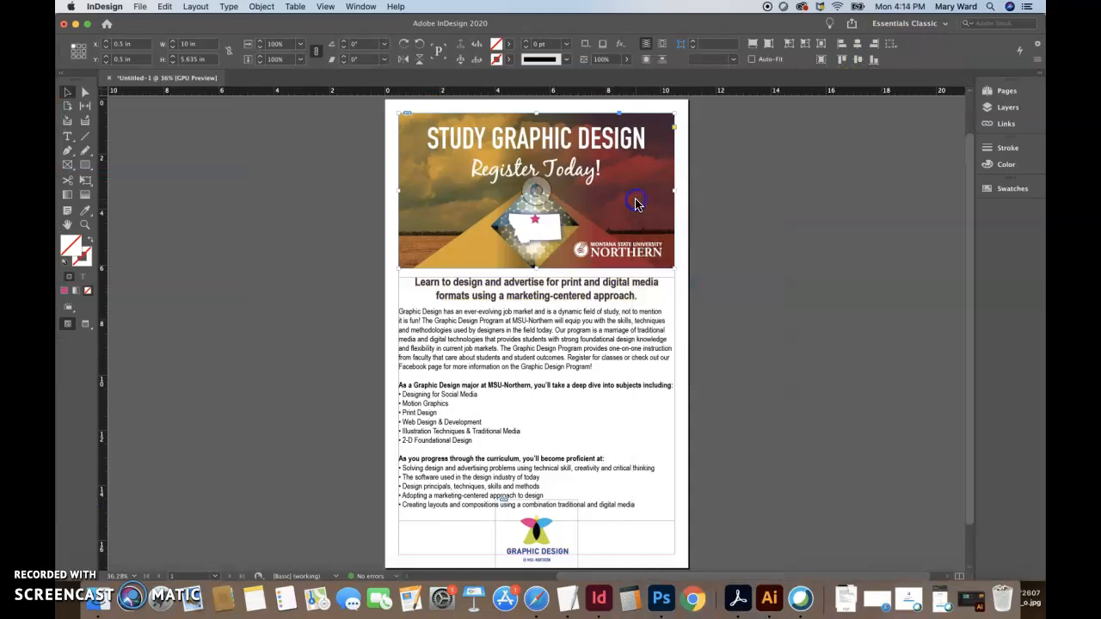
pyautogui.click(872, 229)
# Step: Look through the workspace's docked Links, Stroke, Color, Swatches and Pages panels
pyautogui.click(1006, 125)
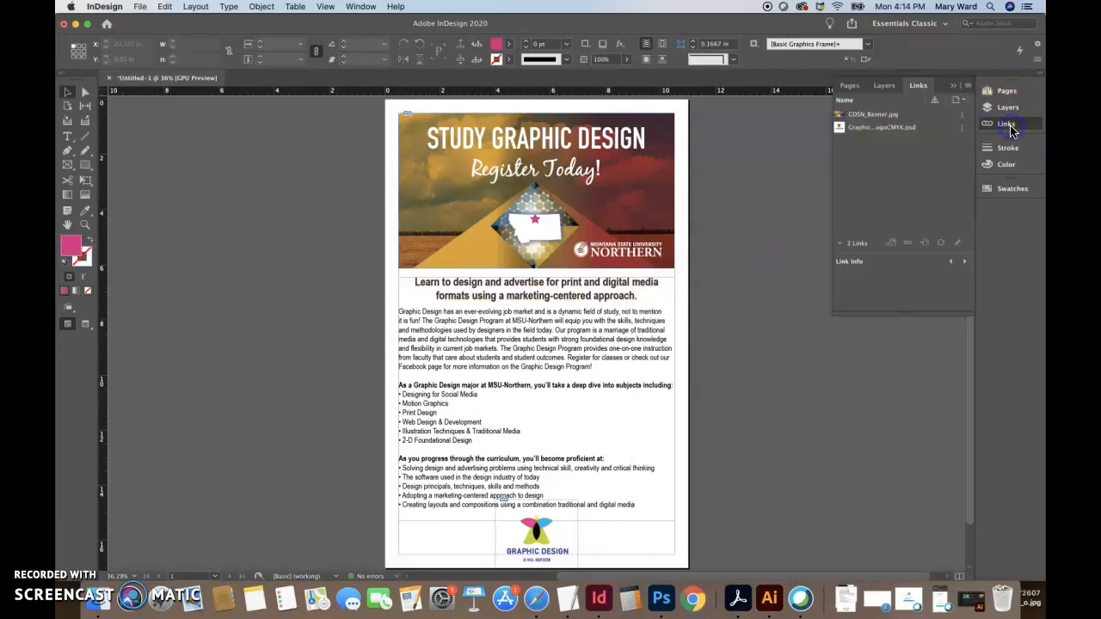
pyautogui.click(1008, 125)
pyautogui.click(1012, 148)
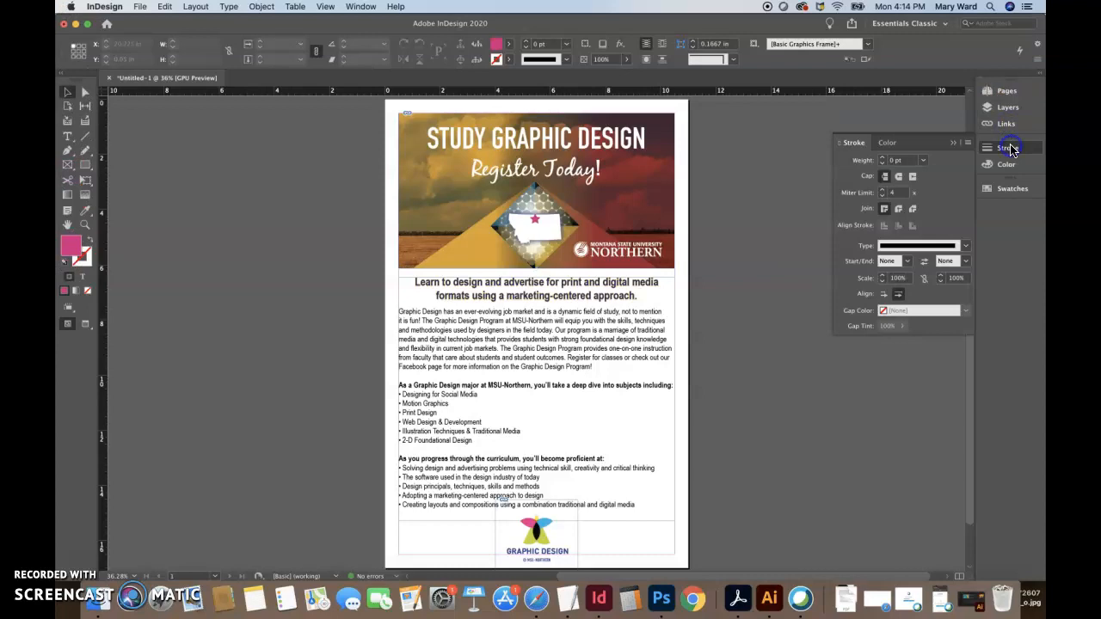
pyautogui.click(1006, 164)
pyautogui.click(1011, 187)
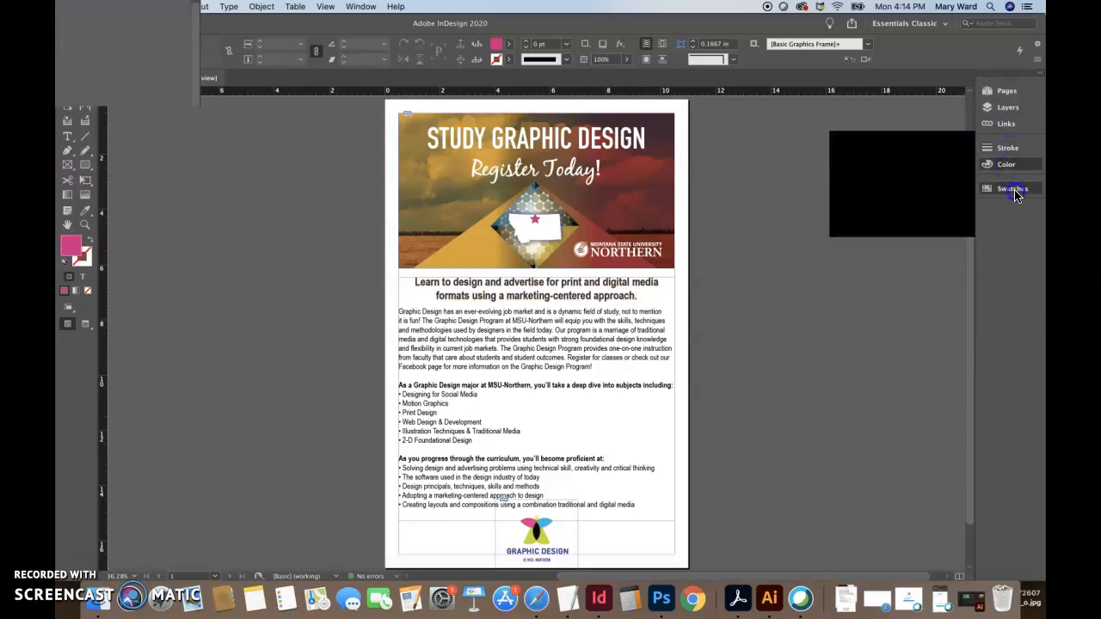
pyautogui.click(1004, 92)
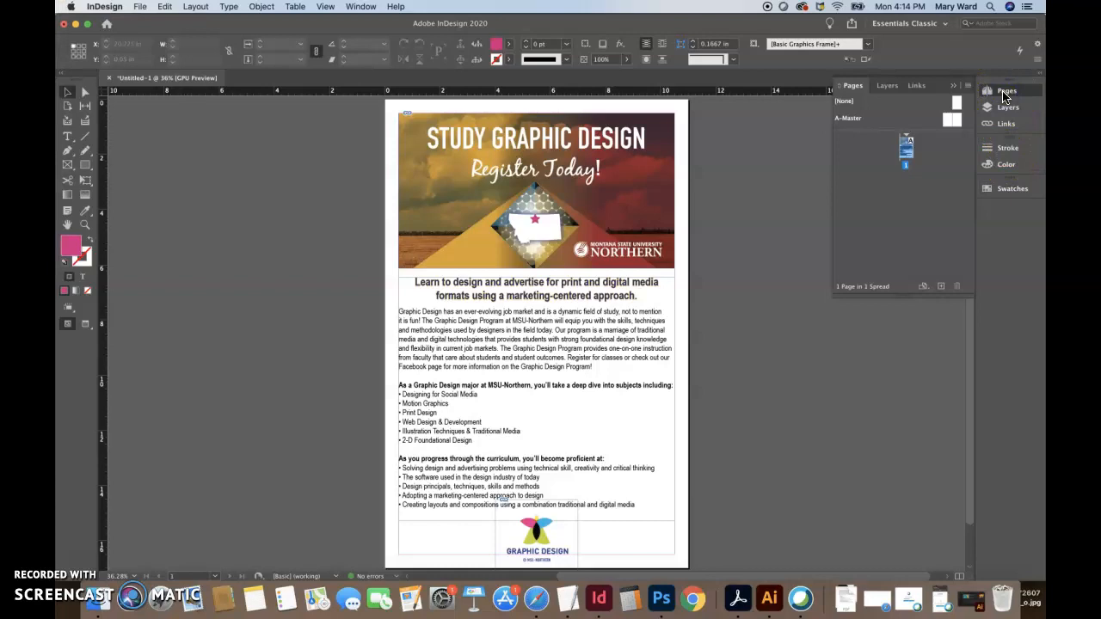
pyautogui.click(1002, 126)
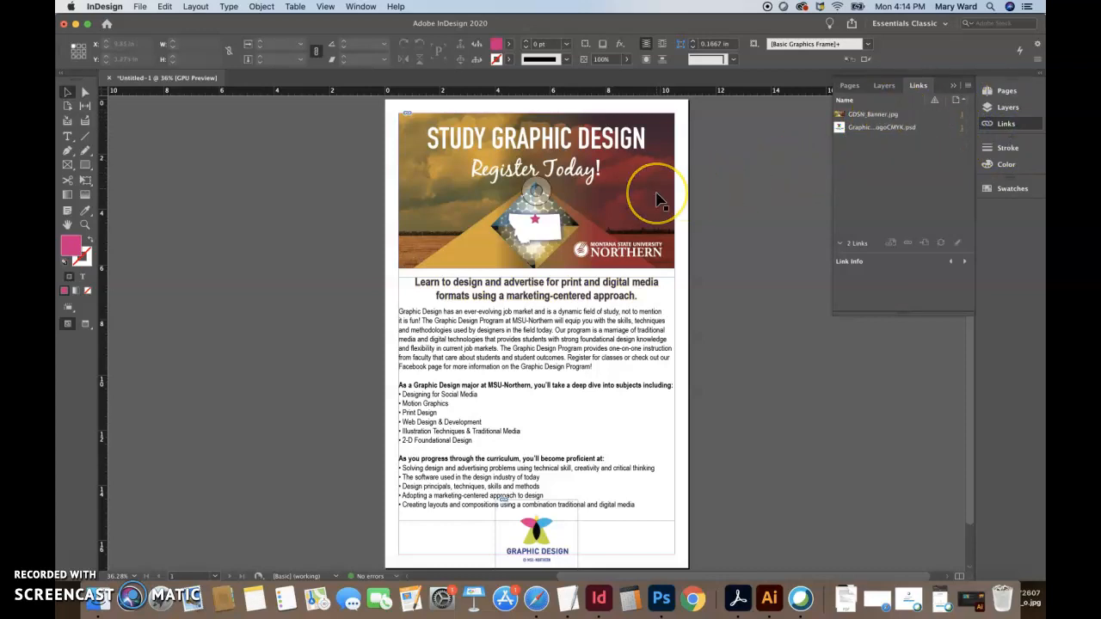
# Step: Add the Info panel to the dock below Swatches and expand it
pyautogui.click(361, 7)
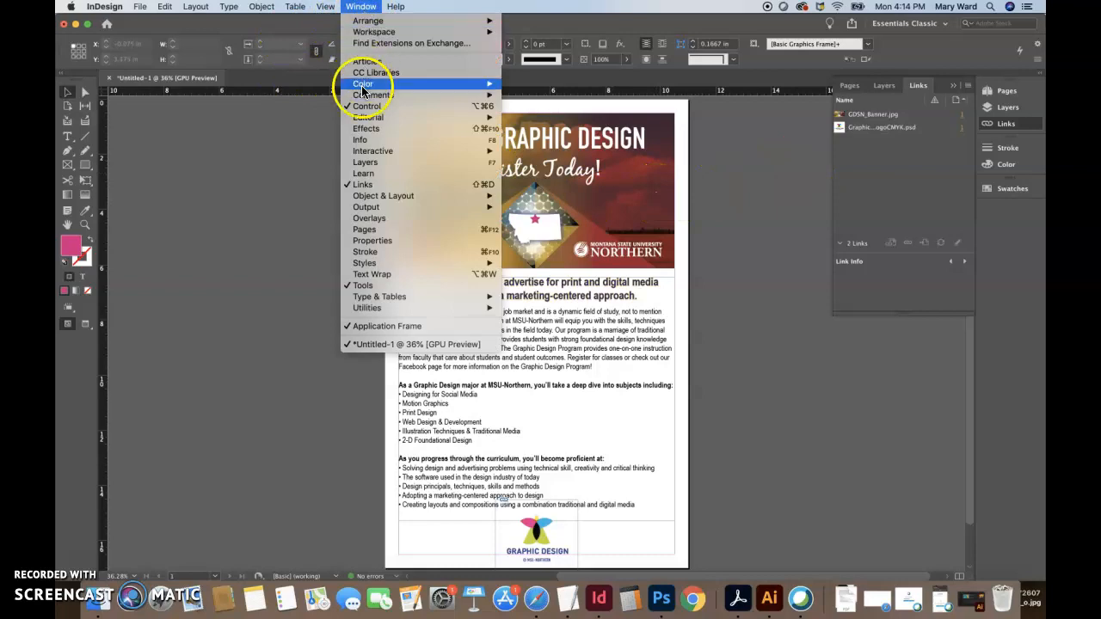
pyautogui.click(361, 141)
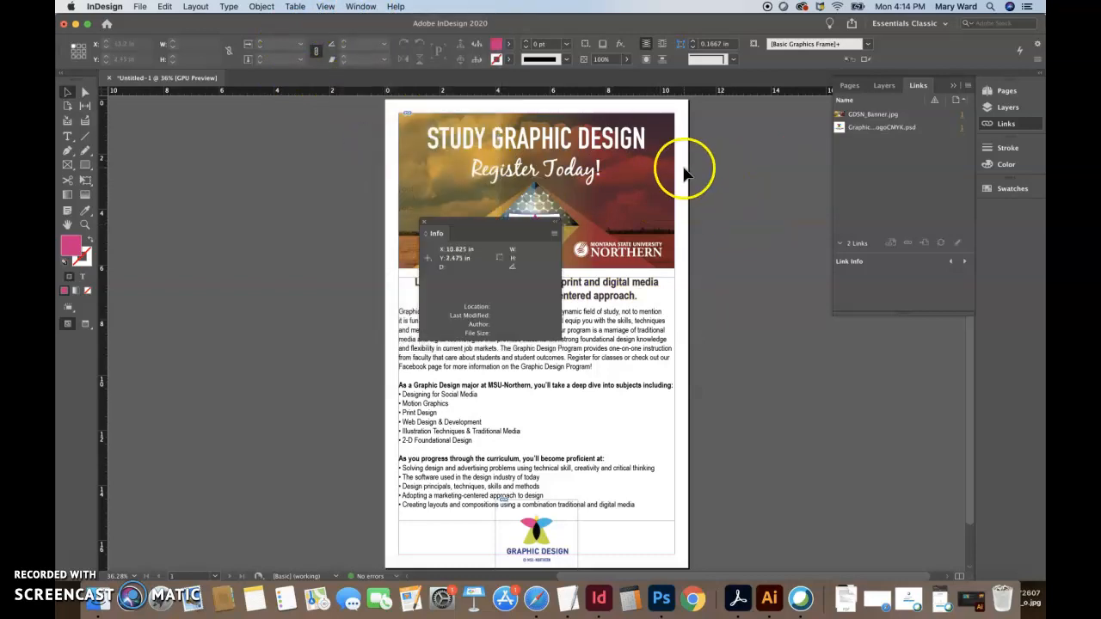
pyautogui.moveTo(436, 236); pyautogui.dragTo(988, 214)
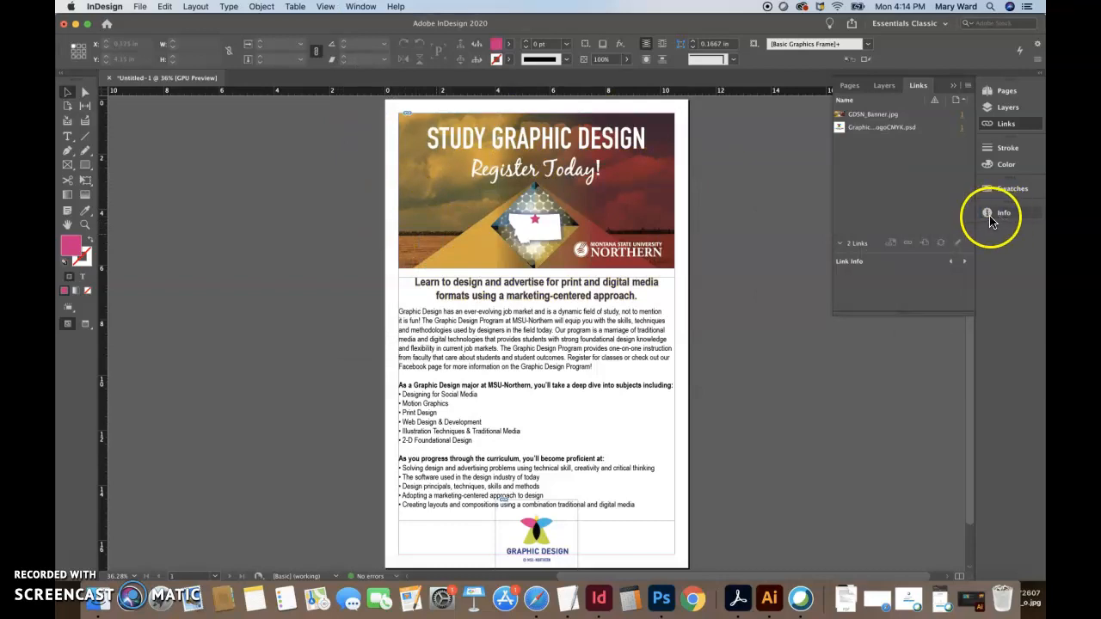
pyautogui.click(360, 6)
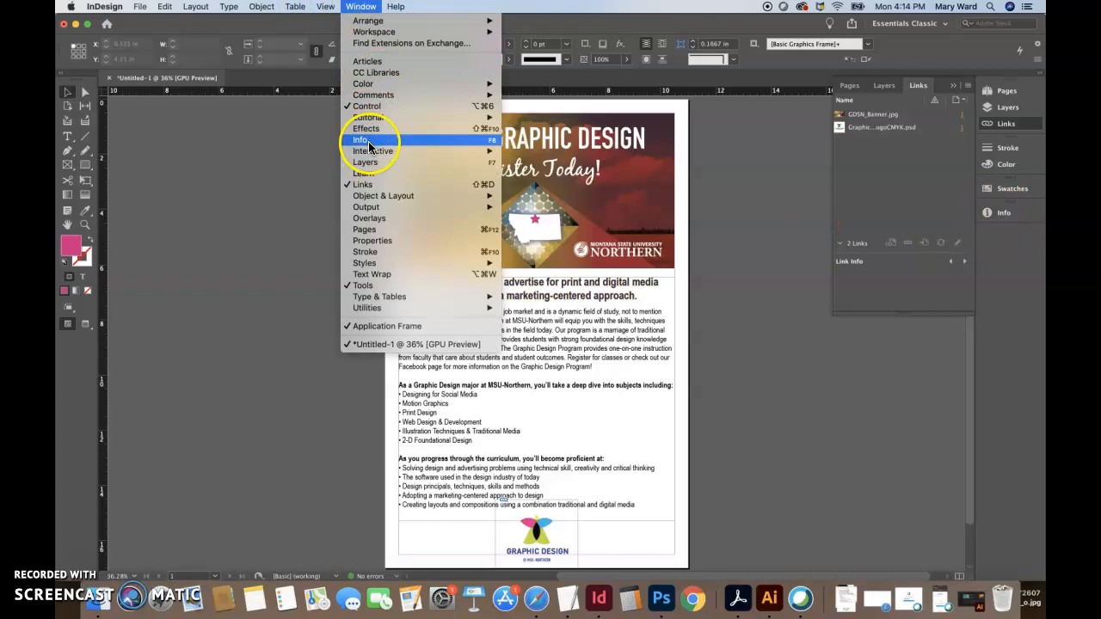
pyautogui.click(914, 394)
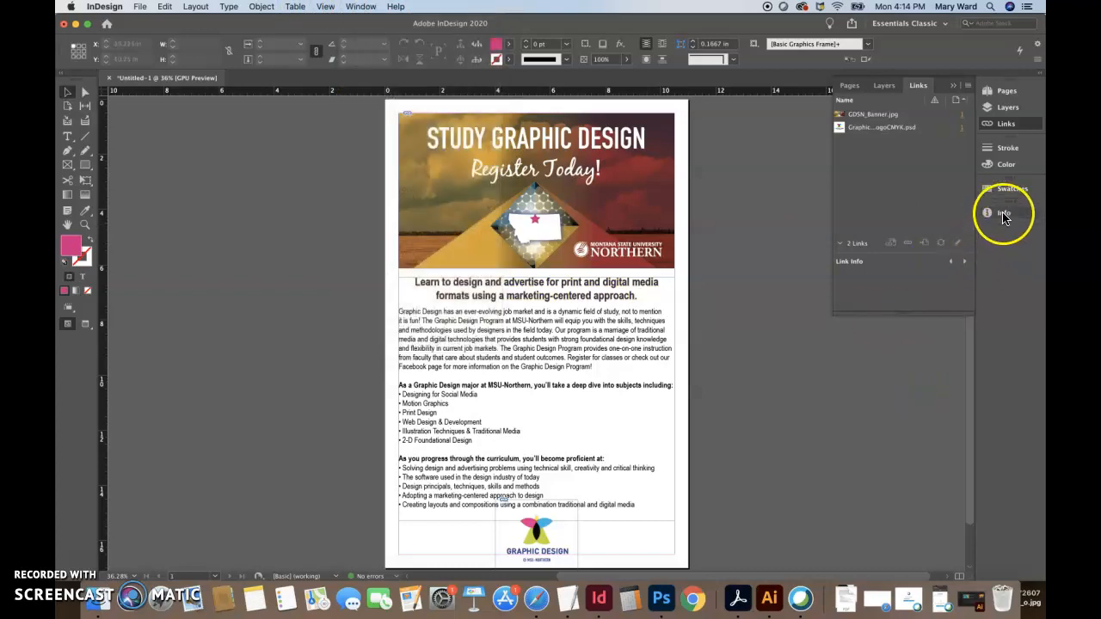
pyautogui.click(1003, 214)
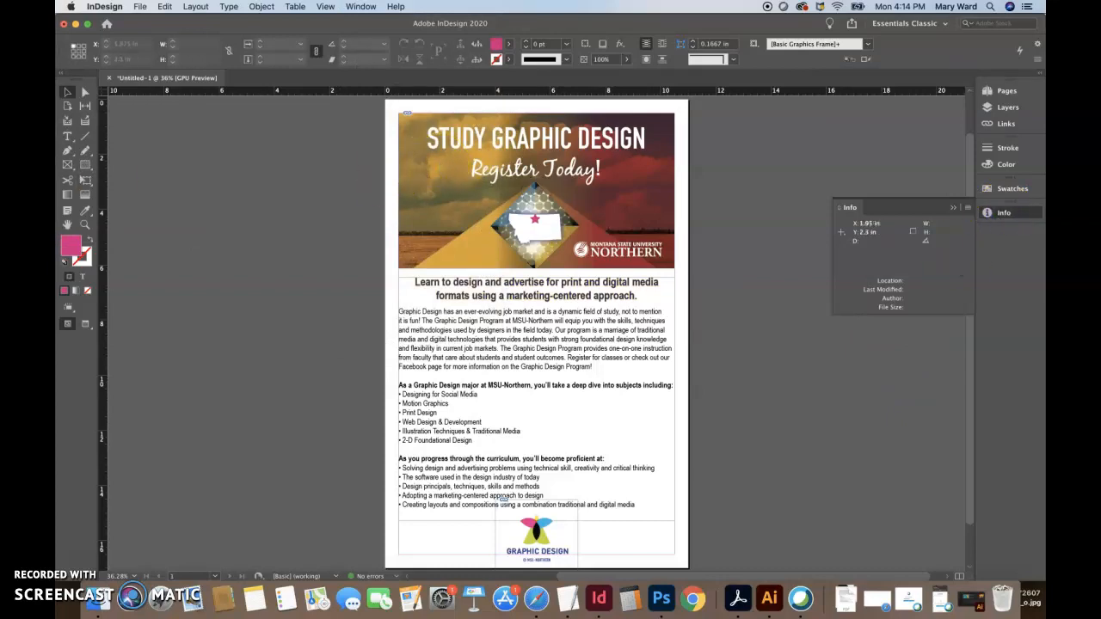
# Step: Inspect the banner's actual and effective resolution and color space, selecting both its image content and its frame
pyautogui.click(84, 92)
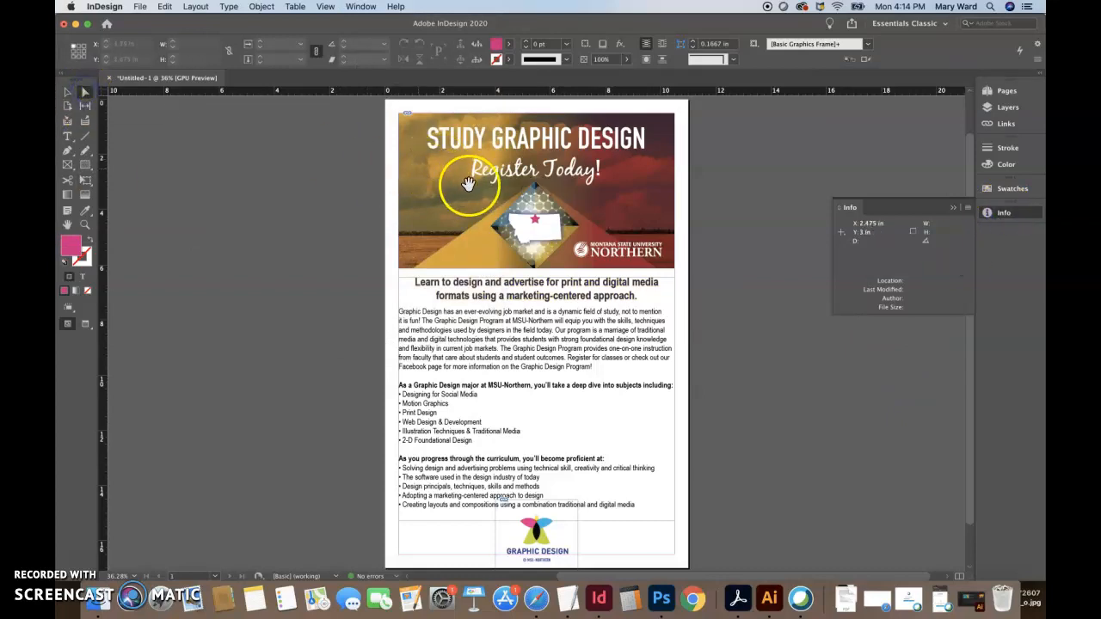
pyautogui.click(470, 186)
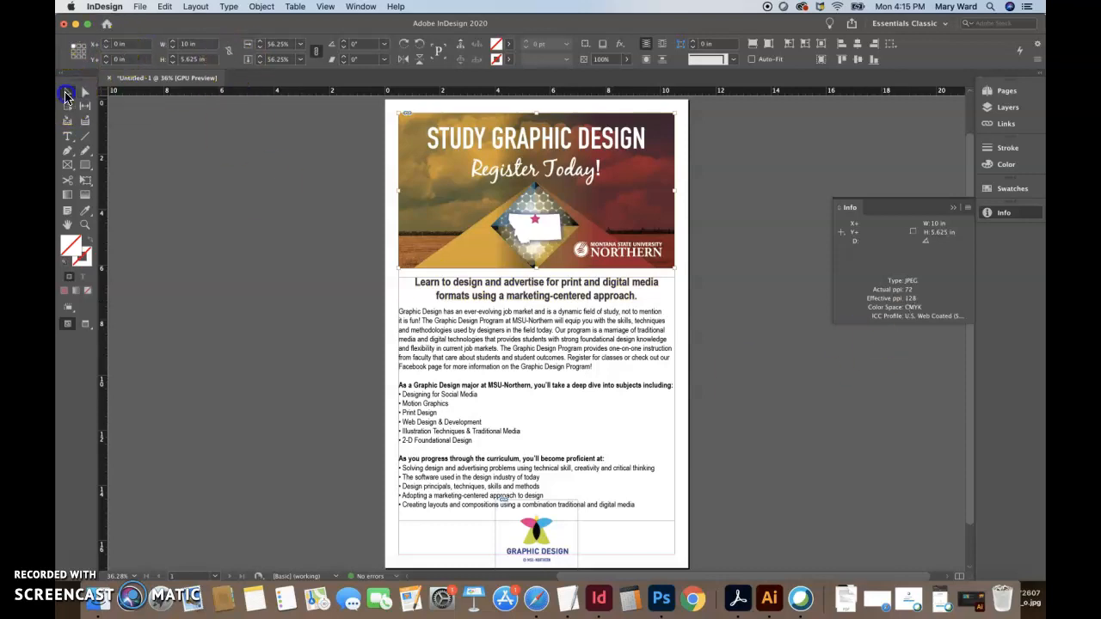
pyautogui.click(217, 198)
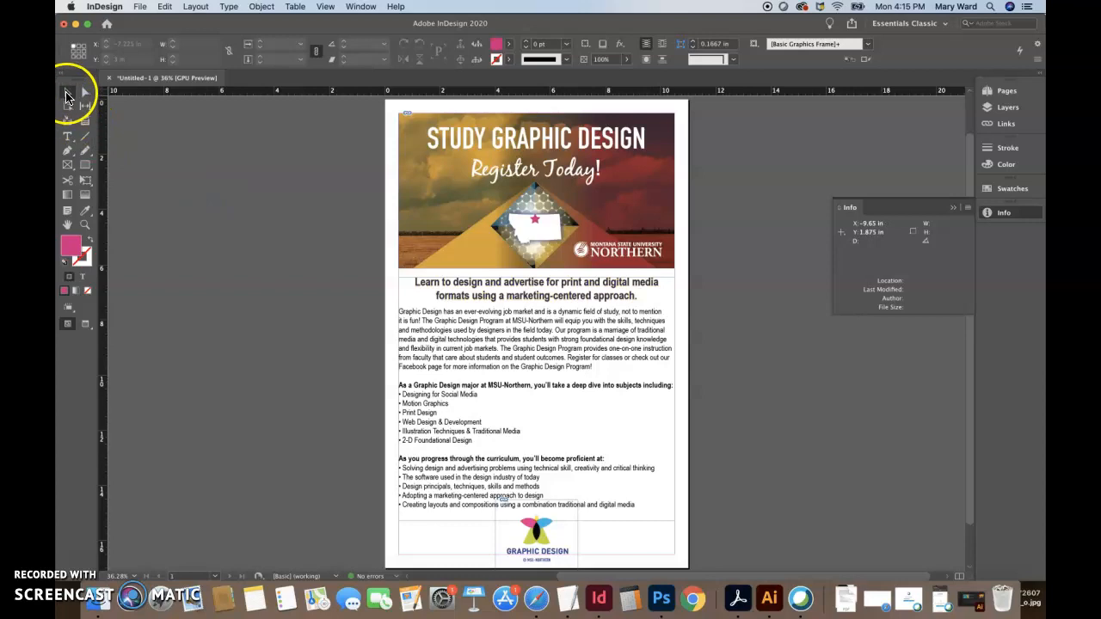
pyautogui.click(442, 177)
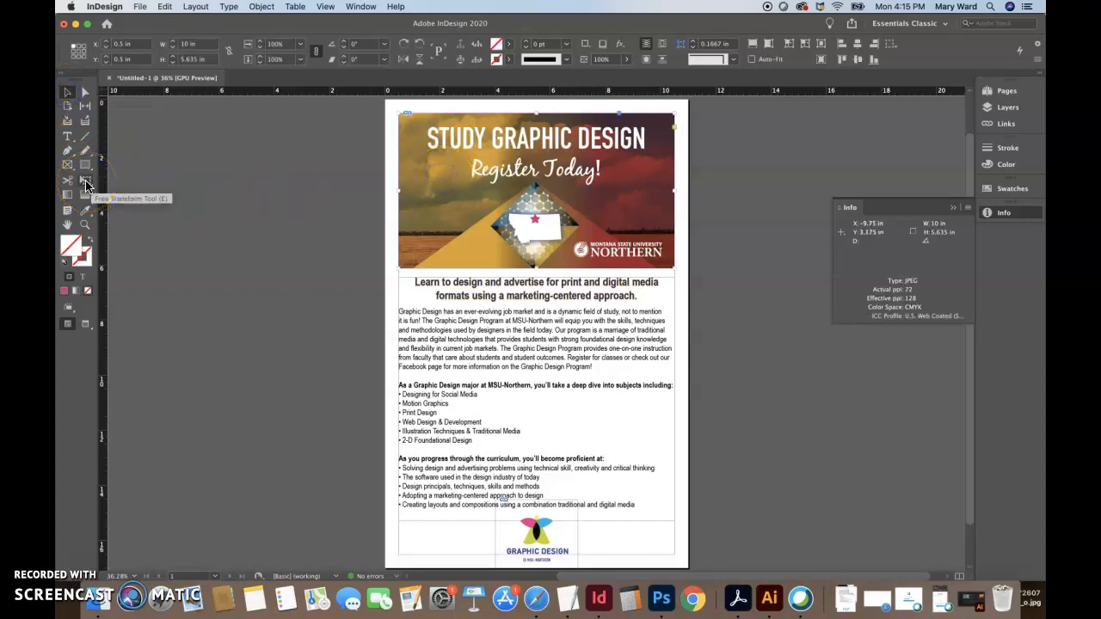
# Step: Scale the banner down to about 5.63 by 3.17 in to check its effective resolution, and undo the scaling
pyautogui.click(86, 183)
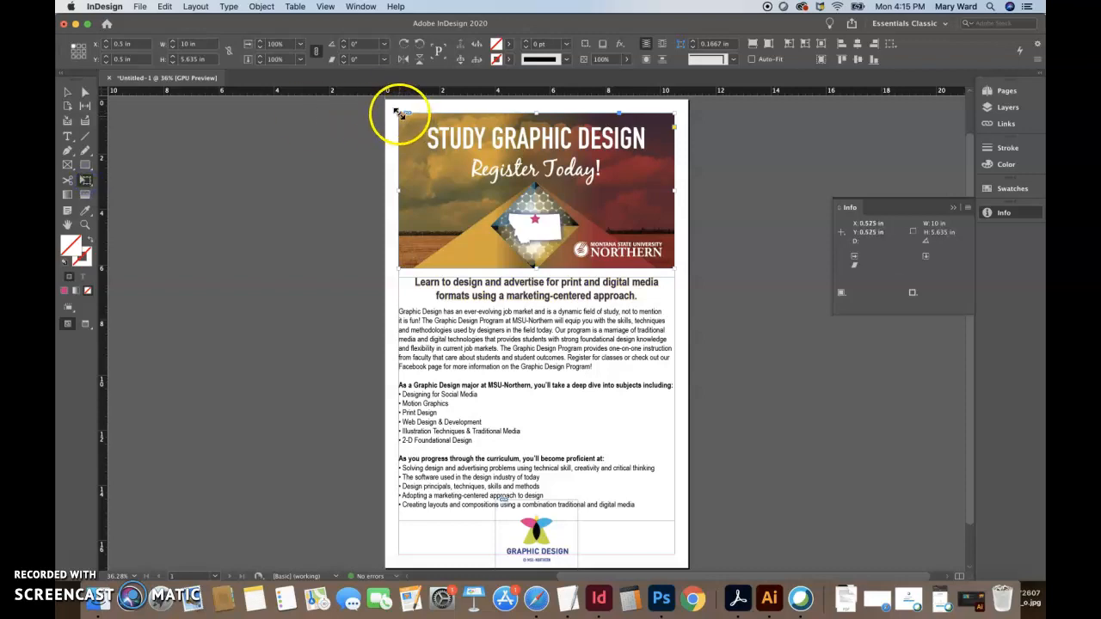
pyautogui.moveTo(399, 113); pyautogui.dragTo(519, 178)
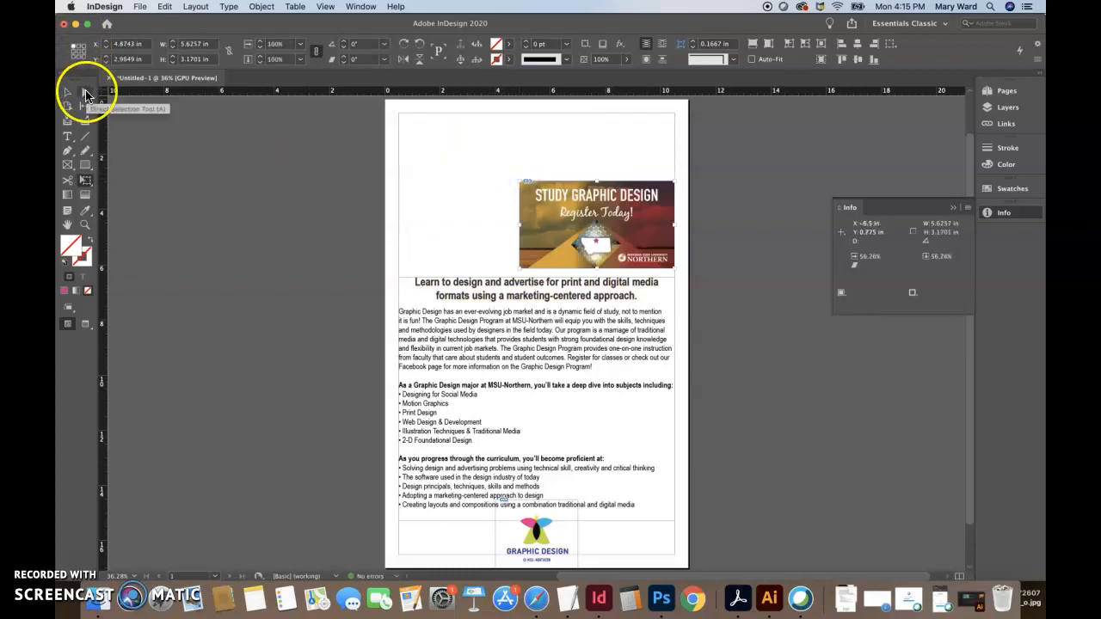
pyautogui.click(86, 95)
pyautogui.click(612, 225)
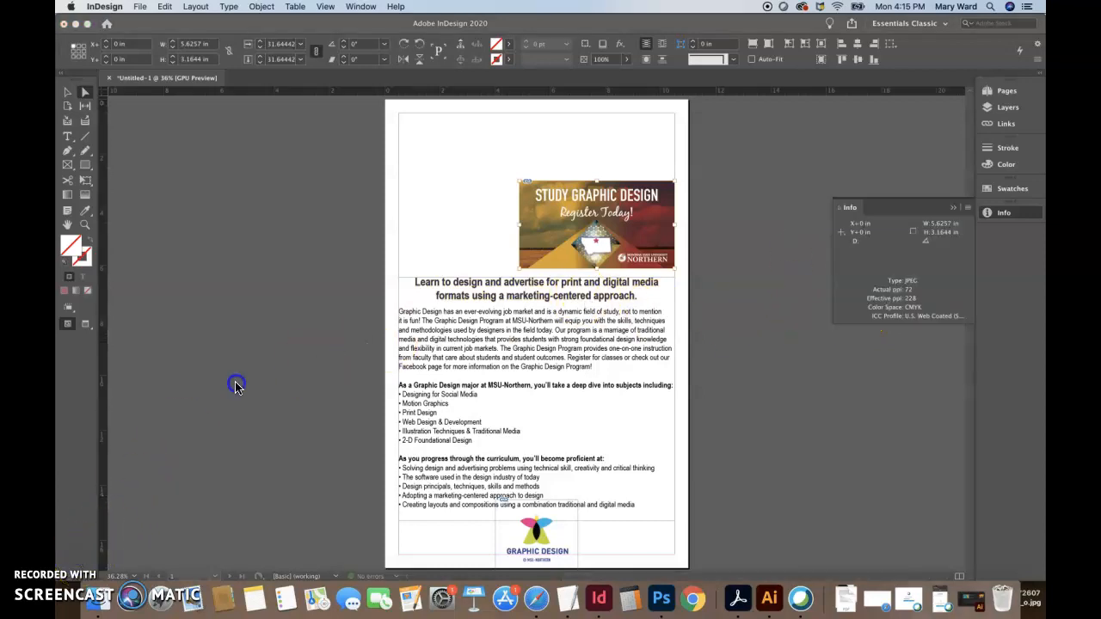
pyautogui.press('super+z')
# Step: Compare the resolution and color space of the full-size banner image and the program logo
pyautogui.click(742, 325)
pyautogui.click(611, 211)
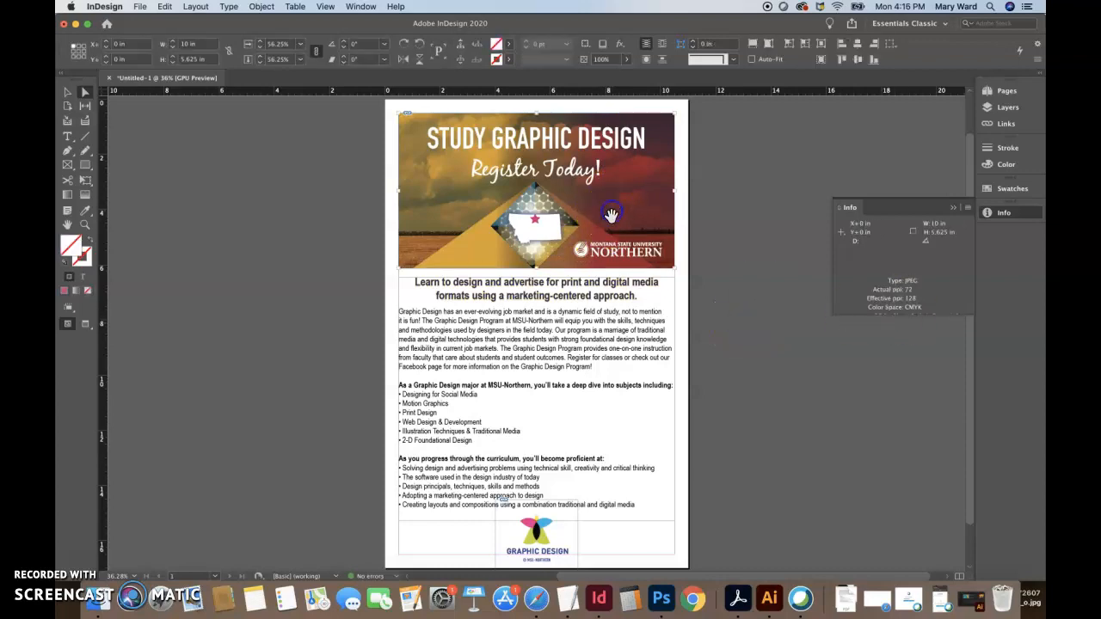
pyautogui.click(540, 524)
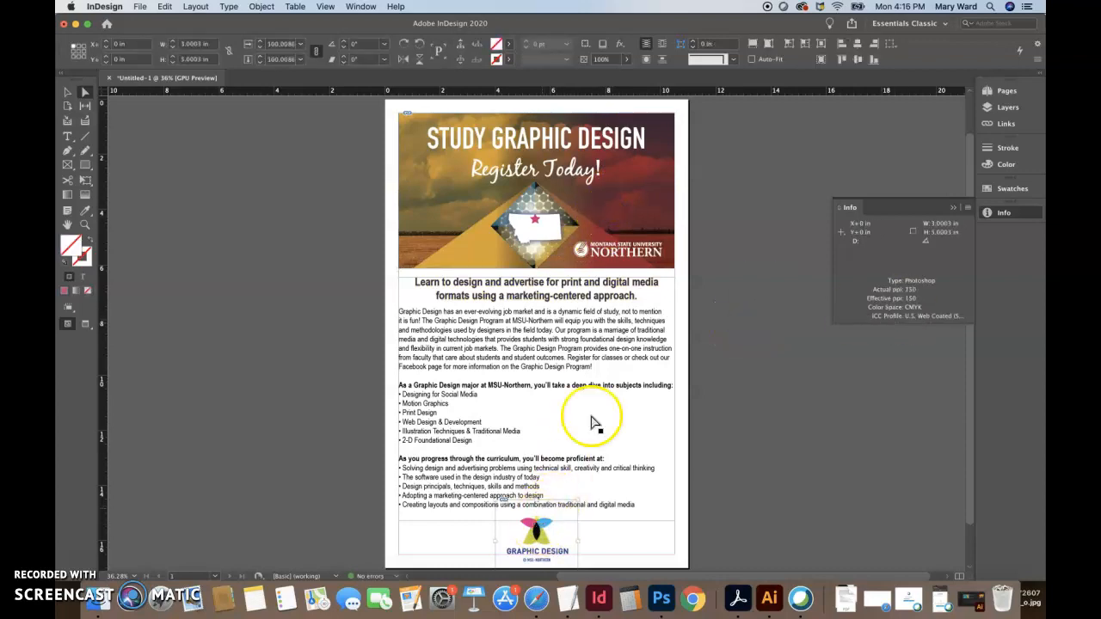